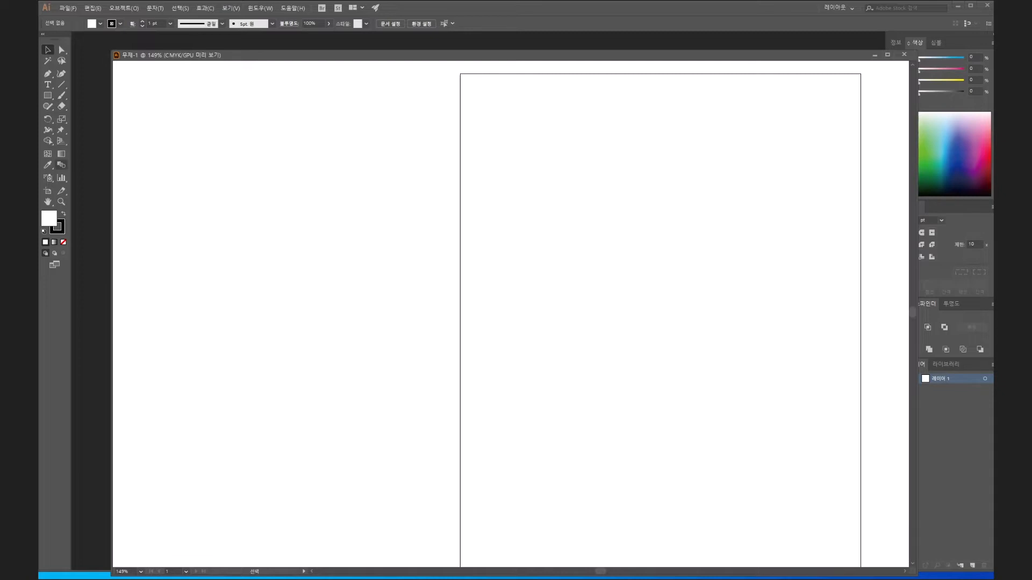
- Draw a tall ellipse and tilt it counterclockwise so that it spans about 23.6 by 29.3 mm overall
left_click(48, 95)
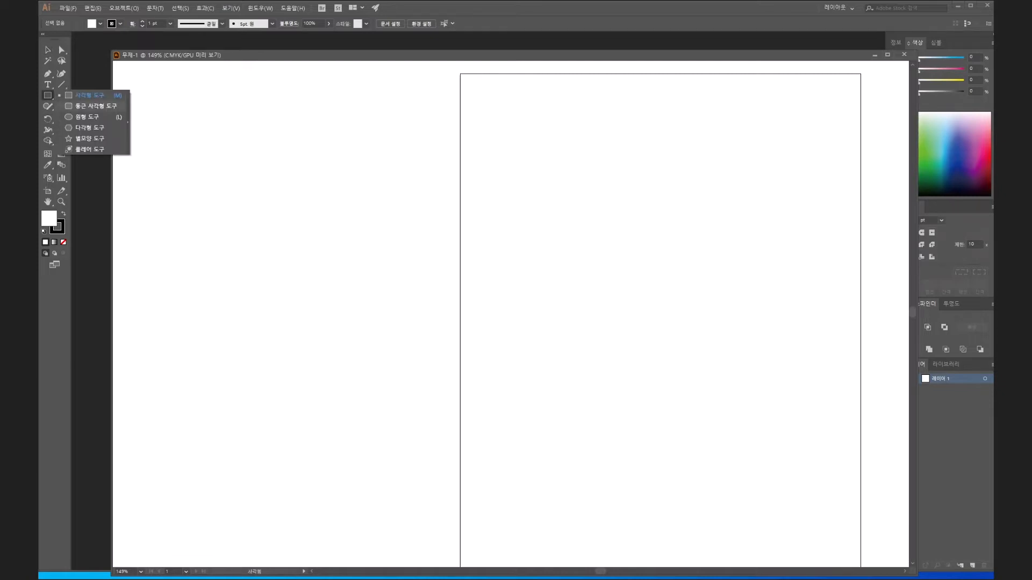
left_click(87, 117)
left_click_drag(618, 301, 412, 277)
scroll(369, 269, "up", 3)
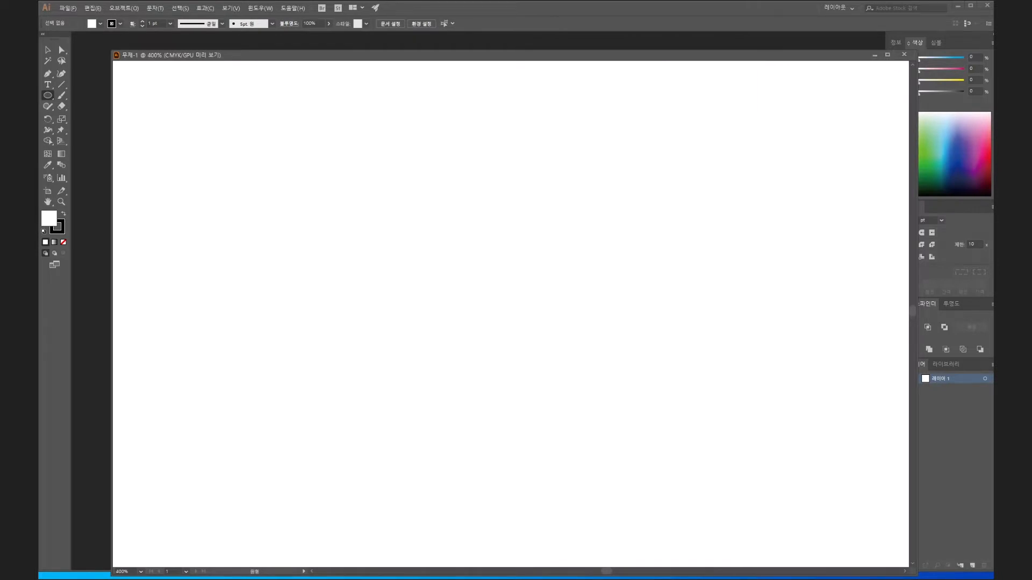
left_click_drag(337, 239, 449, 395)
left_click_drag(451, 237, 413, 220)
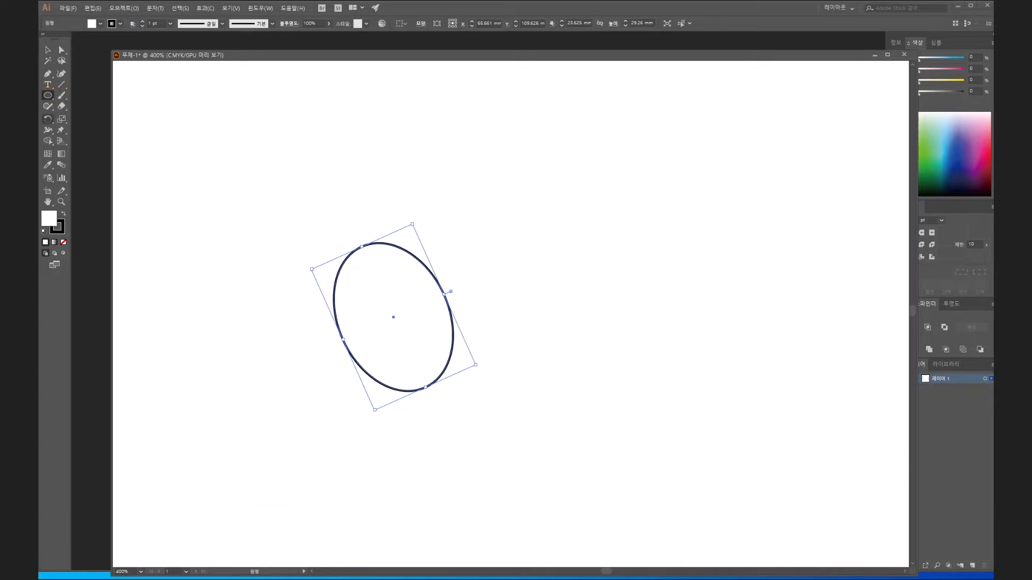
- Create a mirrored copy of the ellipse with a vertical-axis Reflect and move it to partly overlap the original
left_click(48, 119)
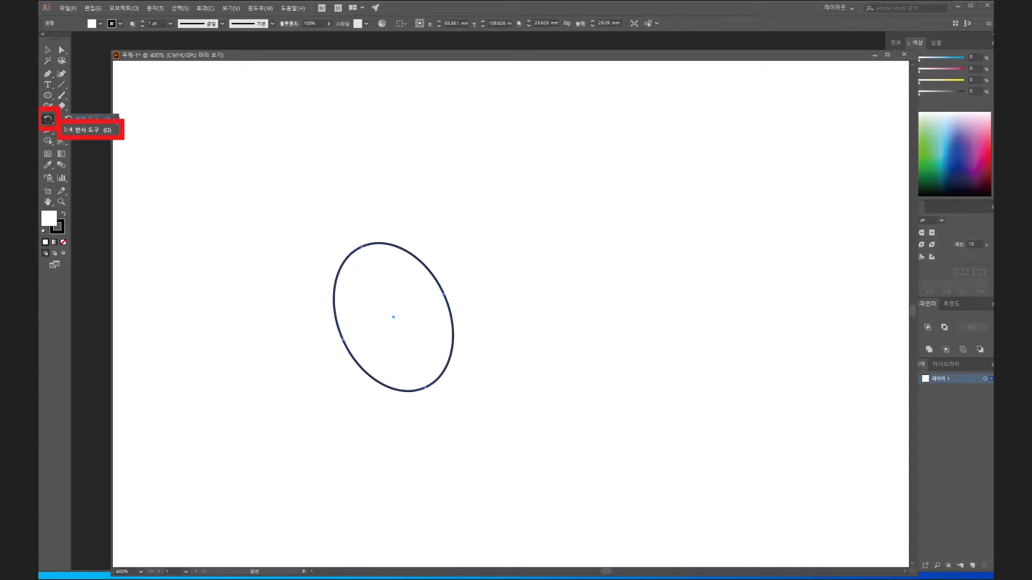
left_click(87, 130)
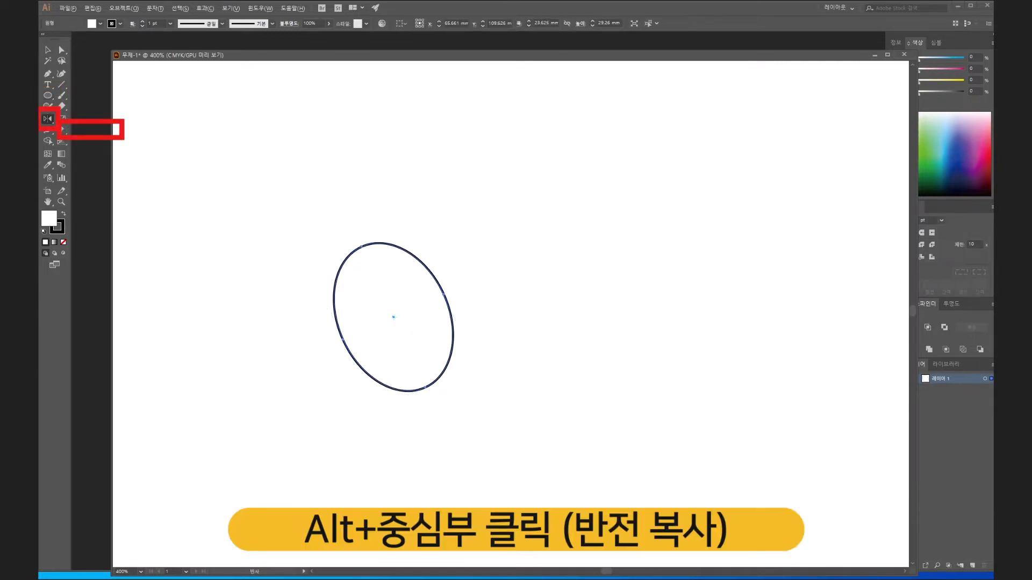
left_click(393, 317, "alt")
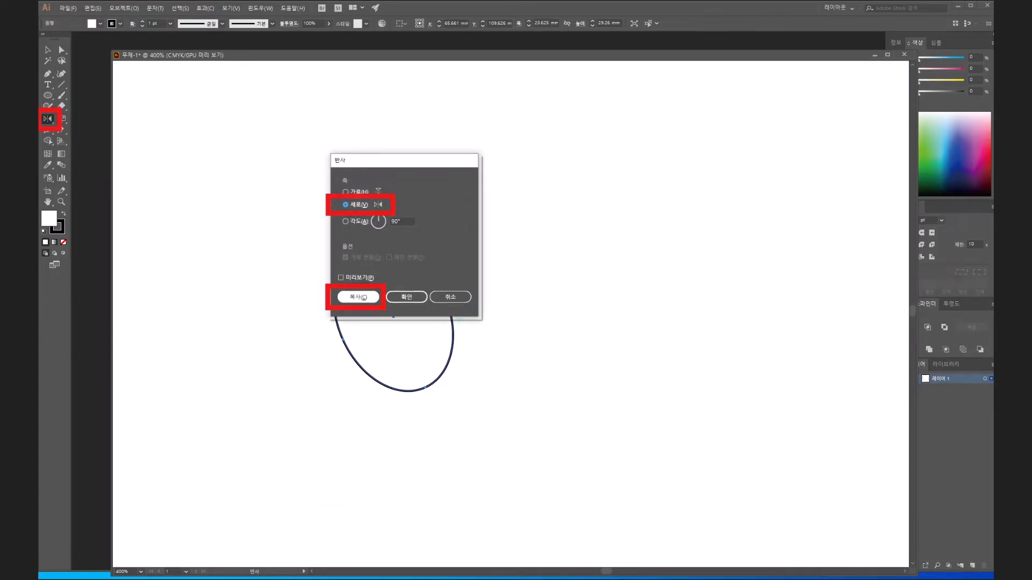
left_click(358, 297)
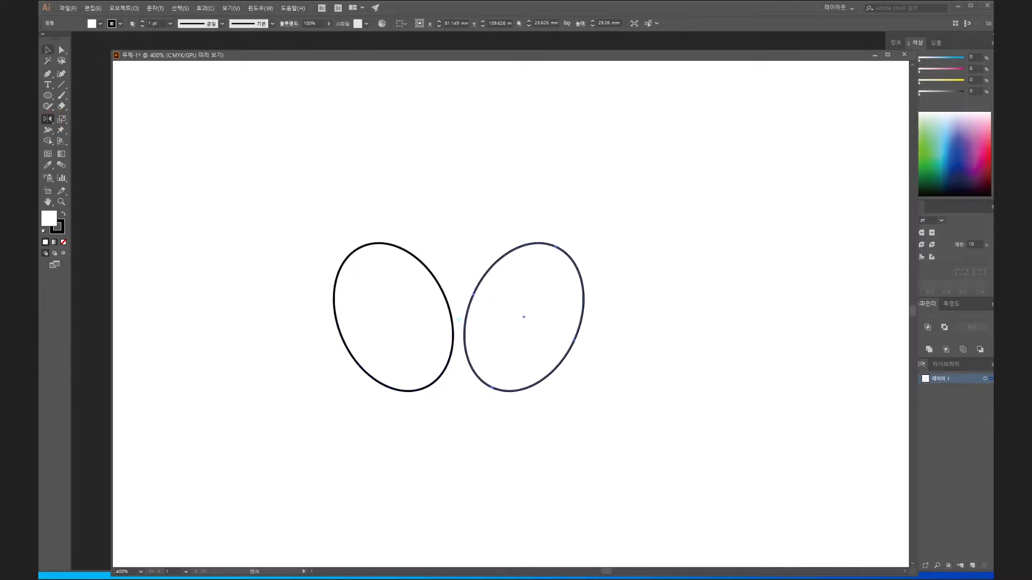
key("v")
left_click_drag(524, 317, 488, 317)
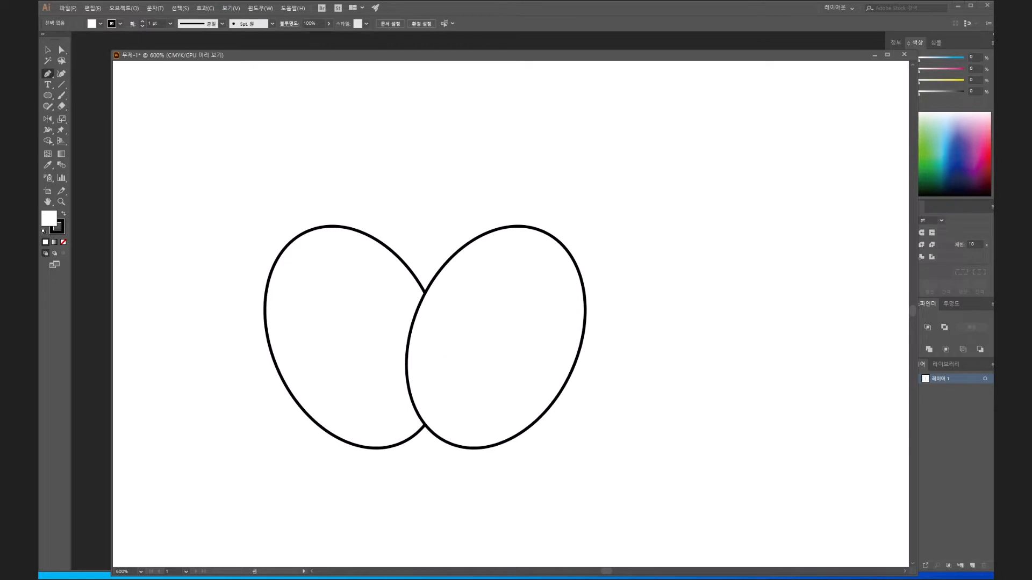
- Draw a closed curved shape with the Pen tool, bridging the tops of both ellipses and dipping to a rounded point in the middle
left_click(519, 226)
left_click_drag(325, 227, 219, 217)
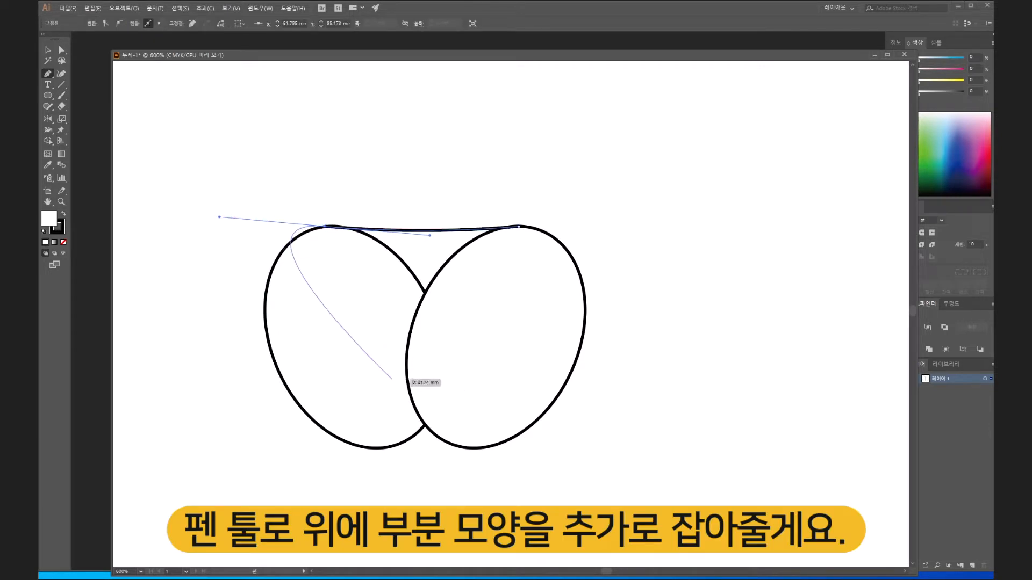
left_click_drag(442, 354, 483, 339)
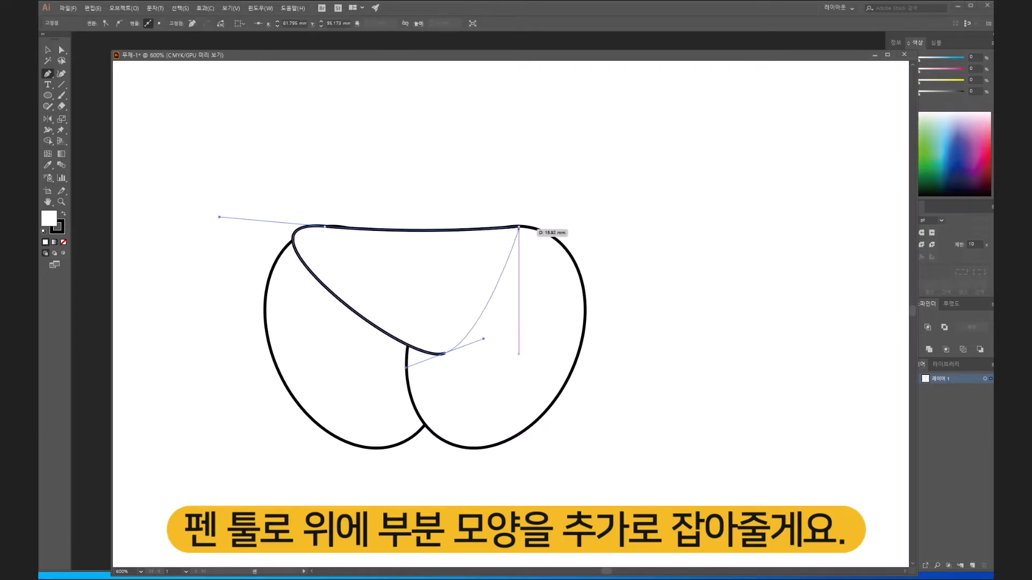
left_click_drag(519, 227, 577, 250)
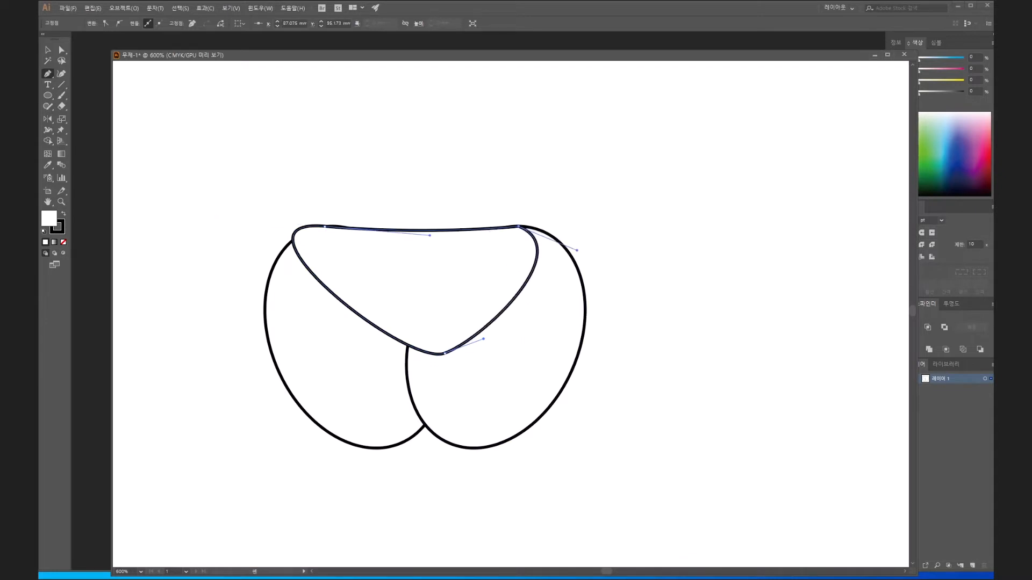
- Adjust both direction handles of the bridging shape's upper-left anchor to tighten its corner and curve the top edge slightly downward
key("a")
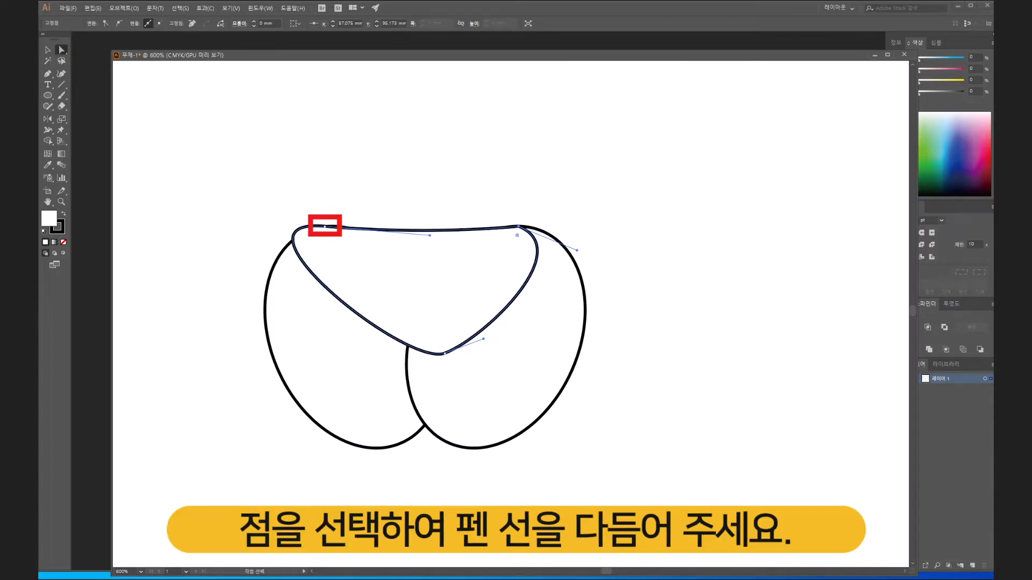
key("ctrl+shift+a")
left_click(325, 227)
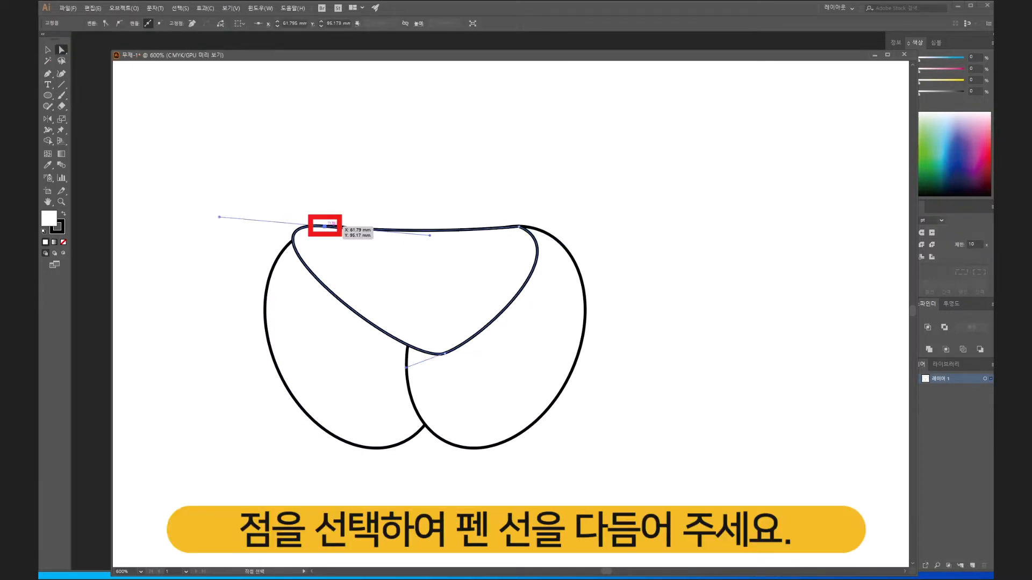
left_click_drag(218, 217, 261, 231)
left_click_drag(325, 227, 322, 228)
key("ctrl+z")
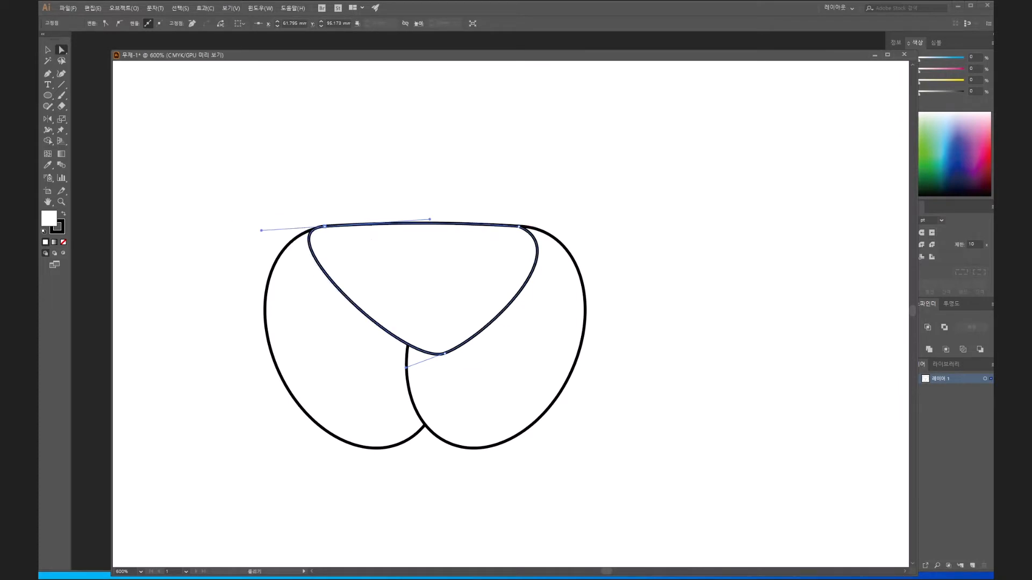
mouse_move(429, 219)
left_mouse_down()
mouse_move(441, 239)
mouse_move(411, 244)
mouse_move(428, 233)
left_mouse_up()
- Move the bridging shape's two upper anchors slightly inward along the ellipse tops
left_click(325, 227)
left_click_drag(324, 226, 333, 227)
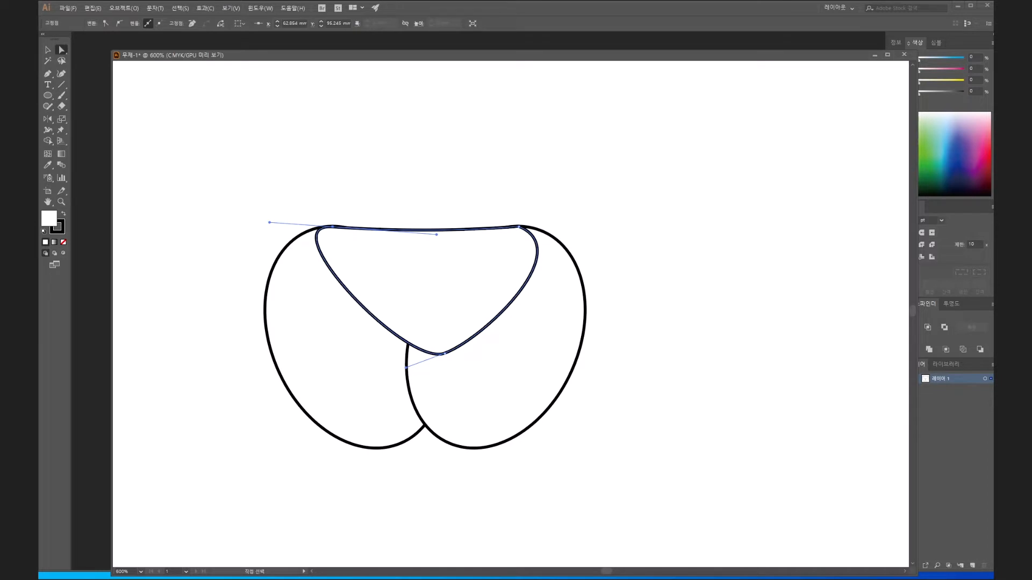
left_click(519, 227)
left_click_drag(519, 227, 513, 227)
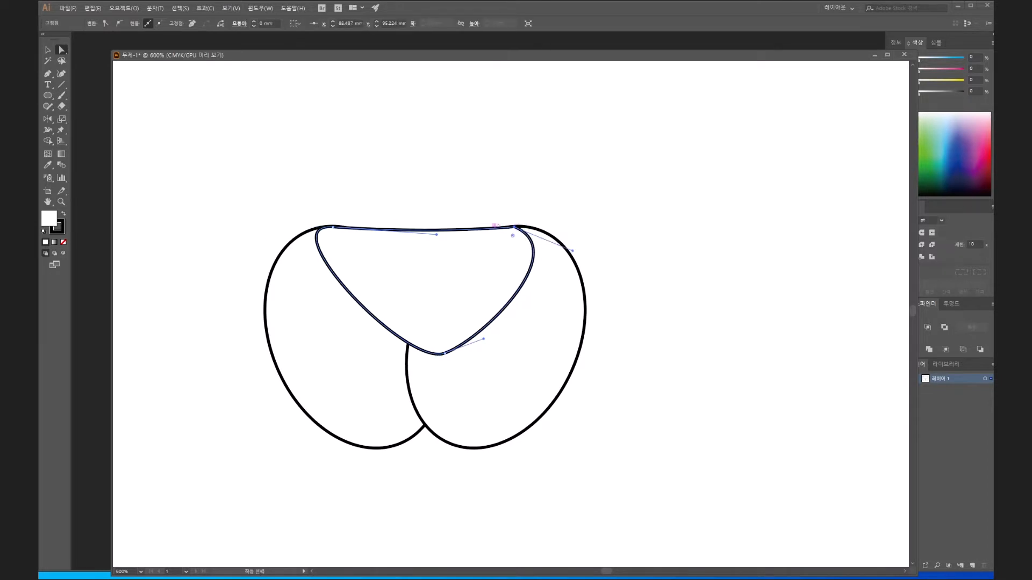
- Add an anchor point midway along the bridging shape's top edge and pull it down to form a dip
left_click_drag(48, 74, 88, 86)
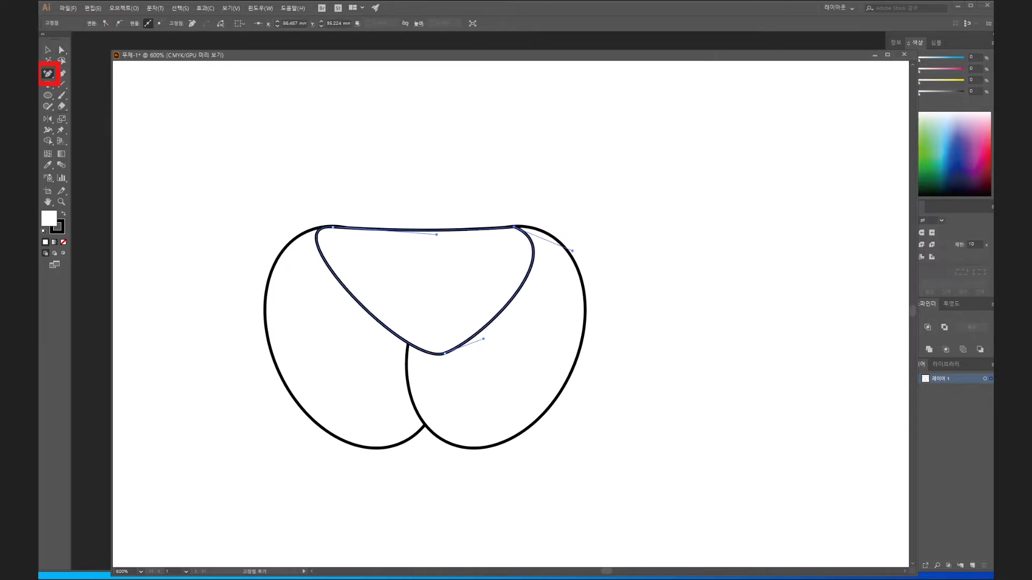
left_click(435, 230)
left_click_drag(435, 230, 412, 245)
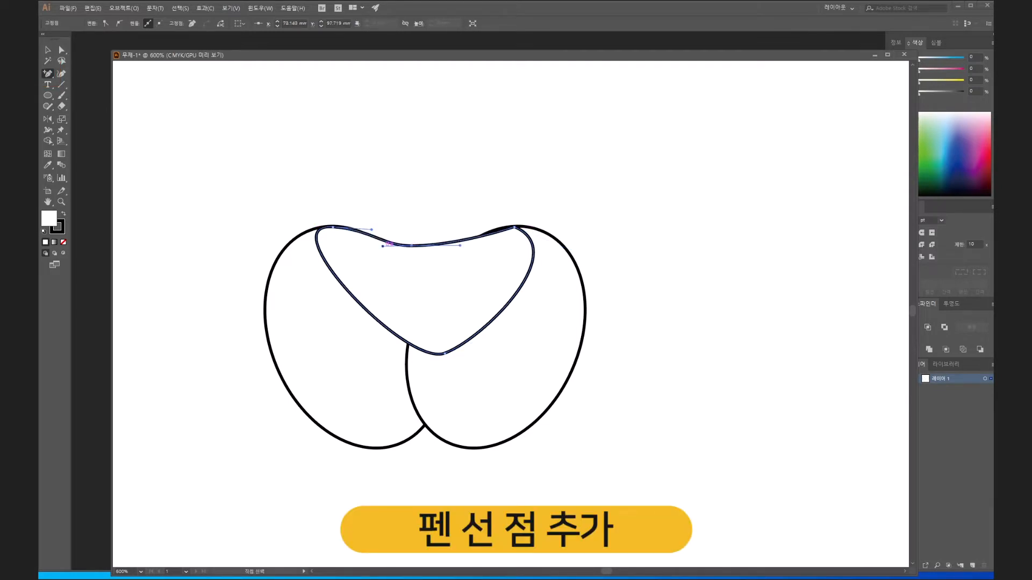
- Shorten both direction handles of the dip's anchor point to refine the curve of the top edge
left_click(61, 50)
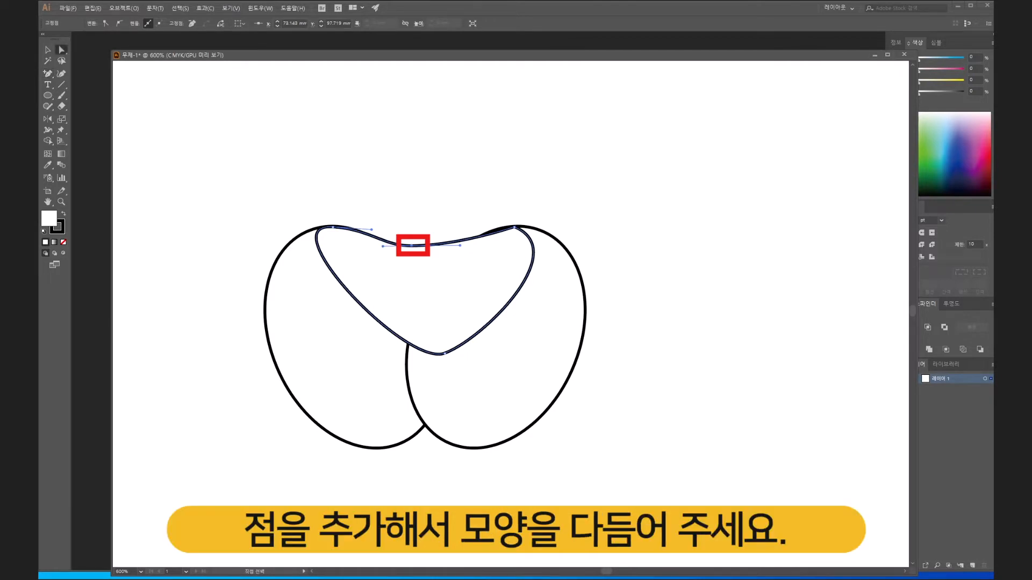
left_click(427, 293)
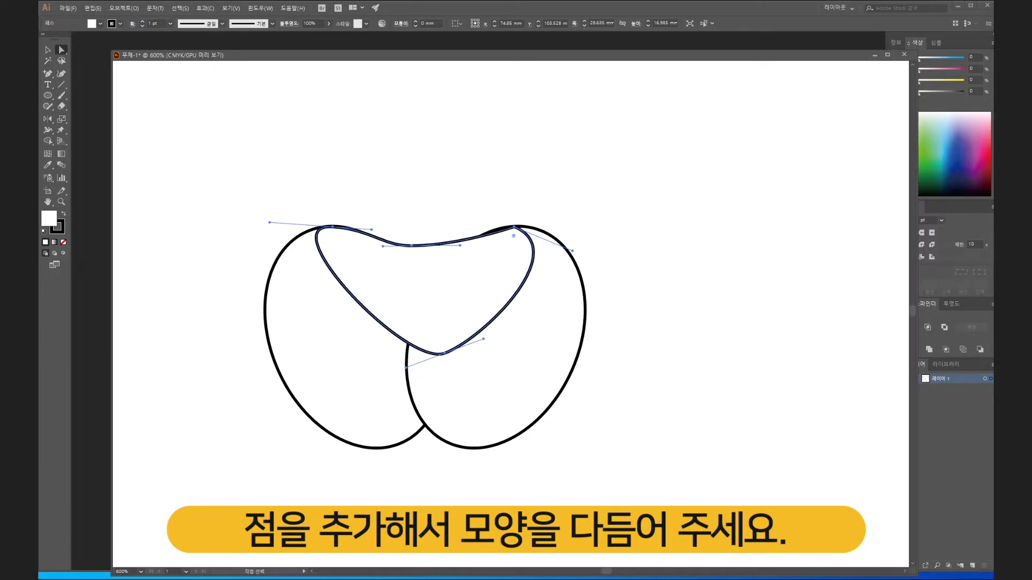
left_click(412, 245)
left_click(424, 199)
left_click(412, 245)
left_click_drag(382, 246, 390, 245)
left_click_drag(460, 246, 449, 246)
left_click_drag(514, 228, 514, 227)
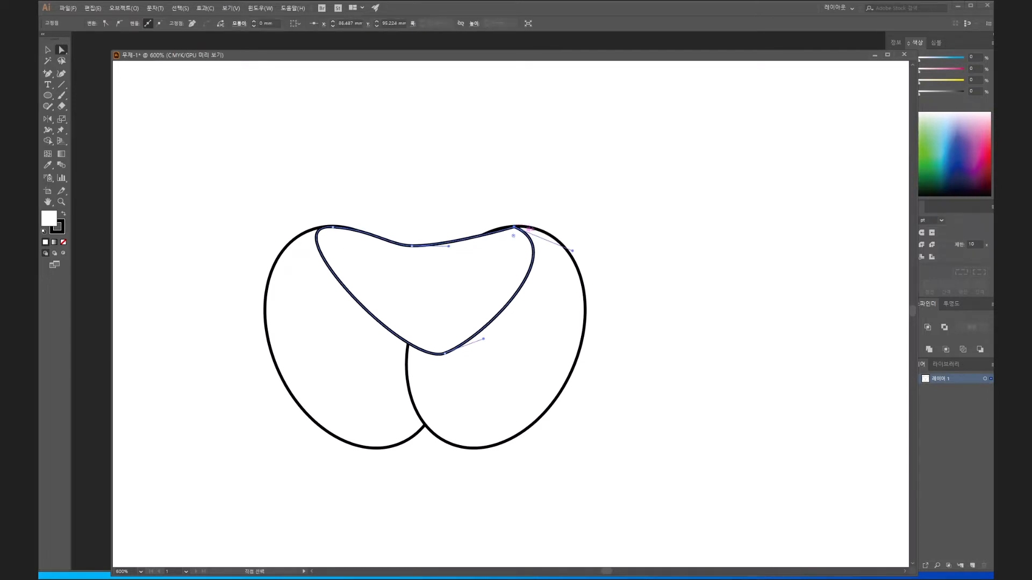
- Convert the bridging shape's upper-right corner into a smooth point with short handles that follow the right ellipse's outline
scroll(526, 238, "up", 2)
scroll(380, 389, "up", 2)
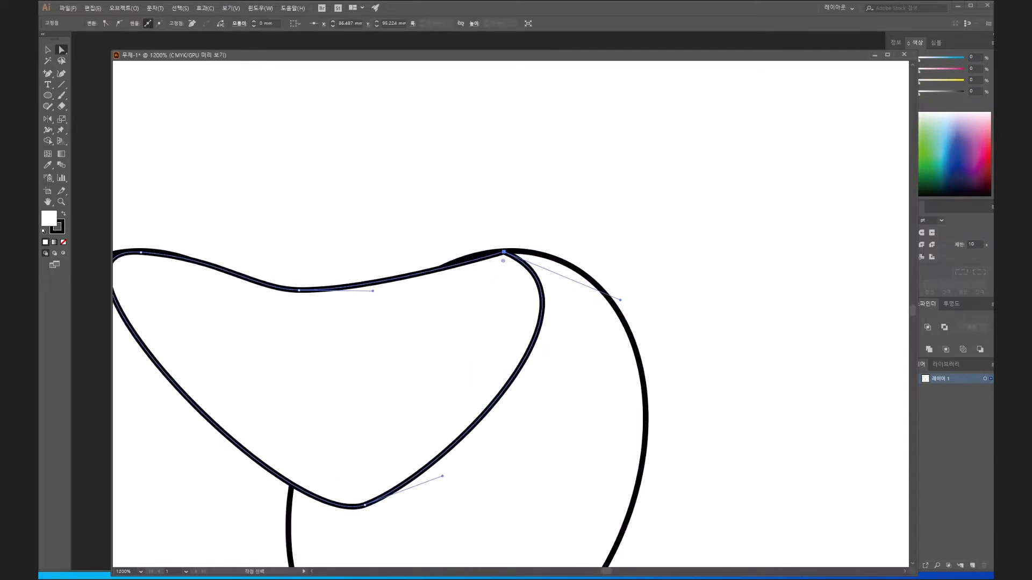
left_click(48, 74)
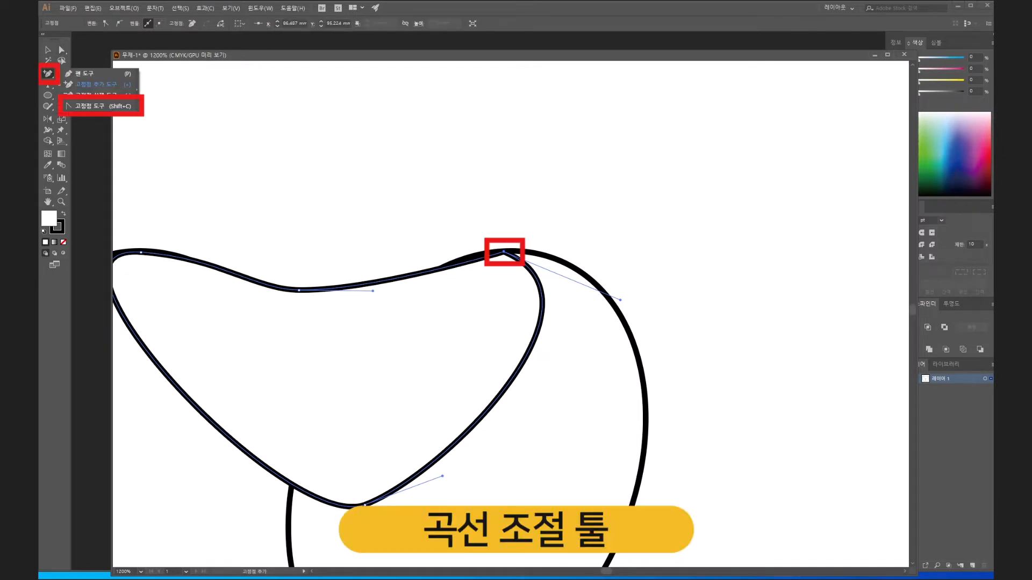
left_click(86, 106)
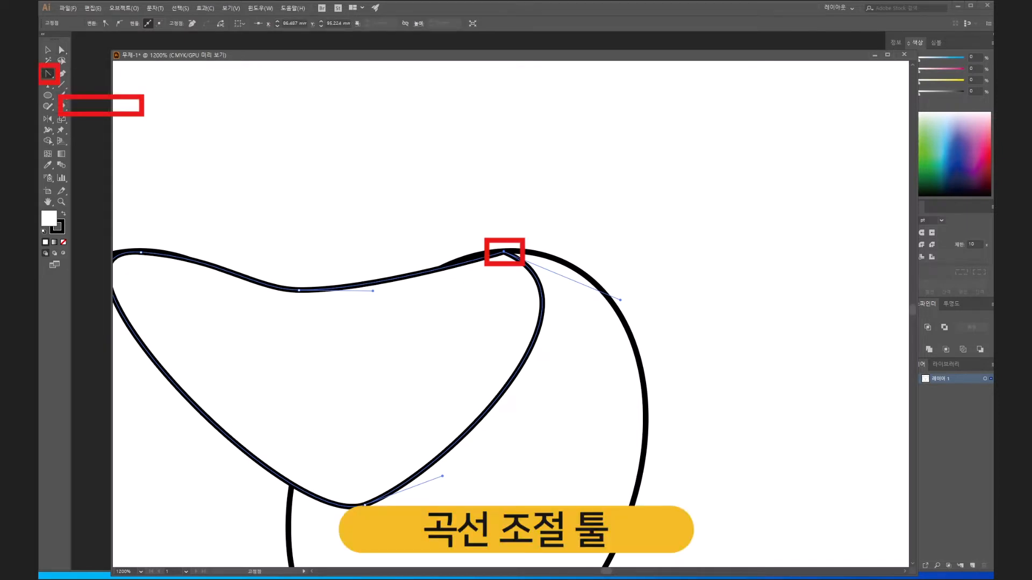
left_click_drag(504, 251, 475, 248)
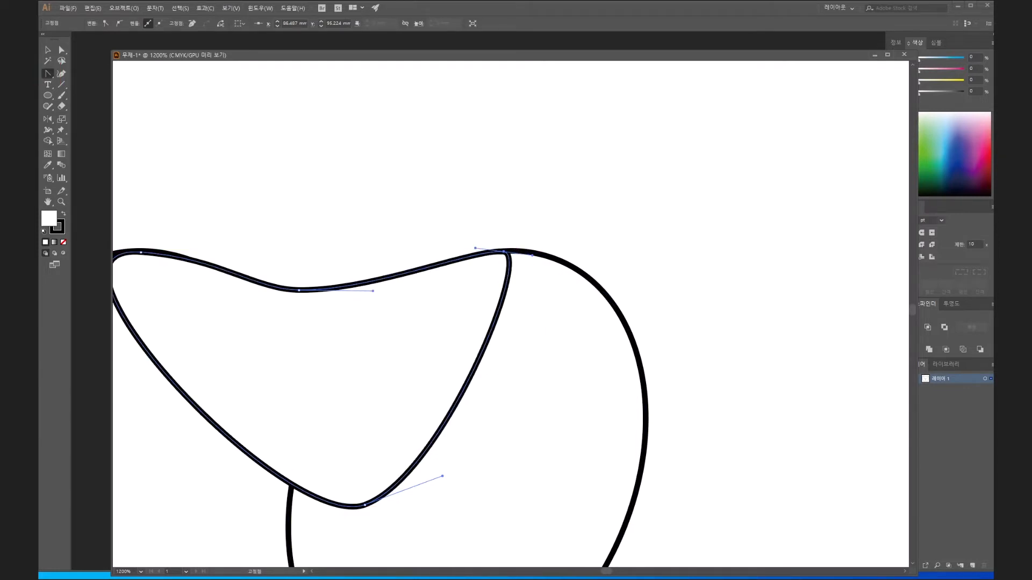
- Draw a small closed shape with the Pen tool over the notch where the ellipses meet at the bottom, with an arched lower edge
scroll(431, 287, "down", 2)
left_click_drag(432, 287, 434, 212)
scroll(355, 387, "up", 3)
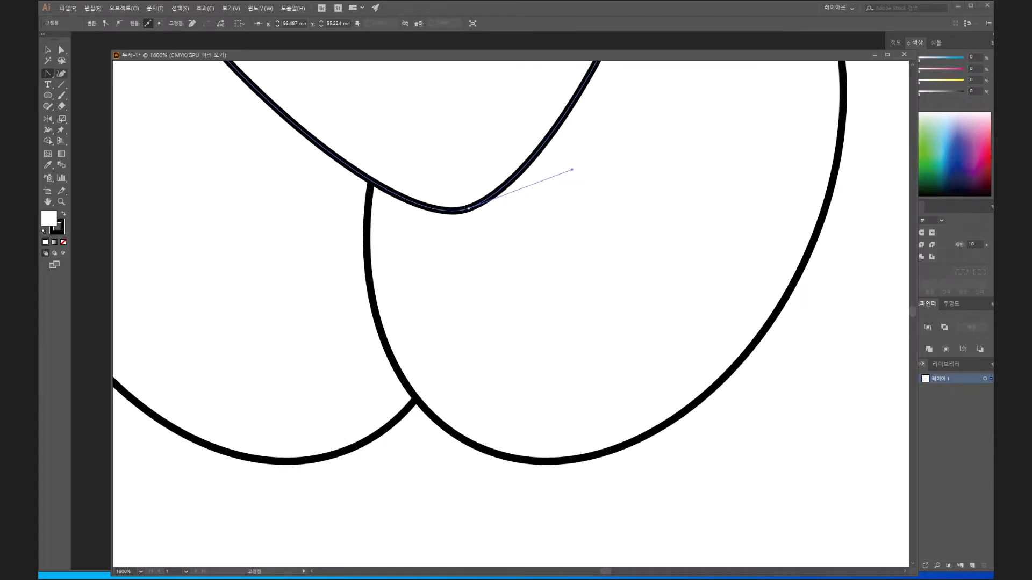
left_click(47, 73)
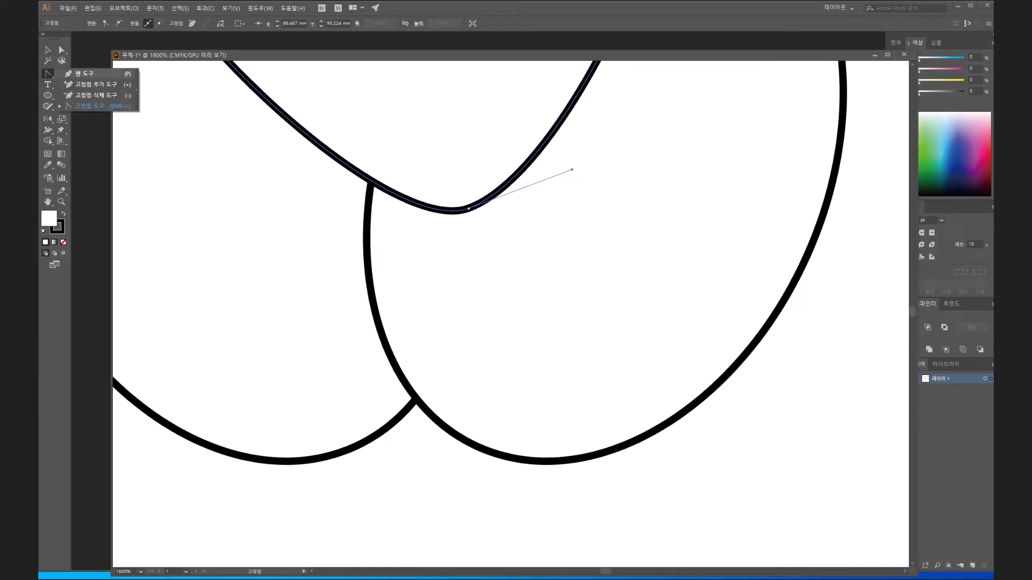
left_click(86, 74)
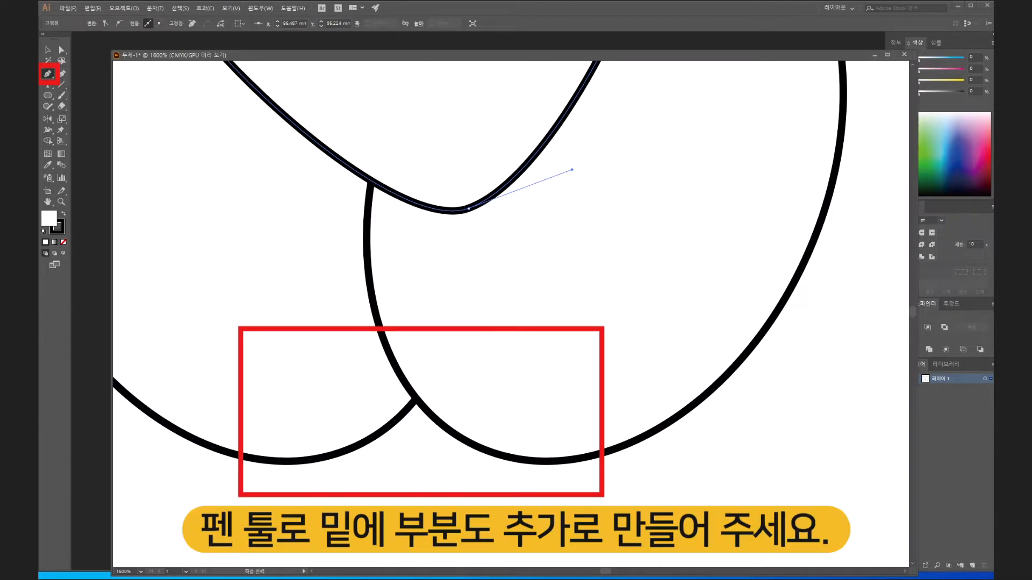
left_click(415, 467, "ctrl")
left_click_drag(446, 427, 441, 436)
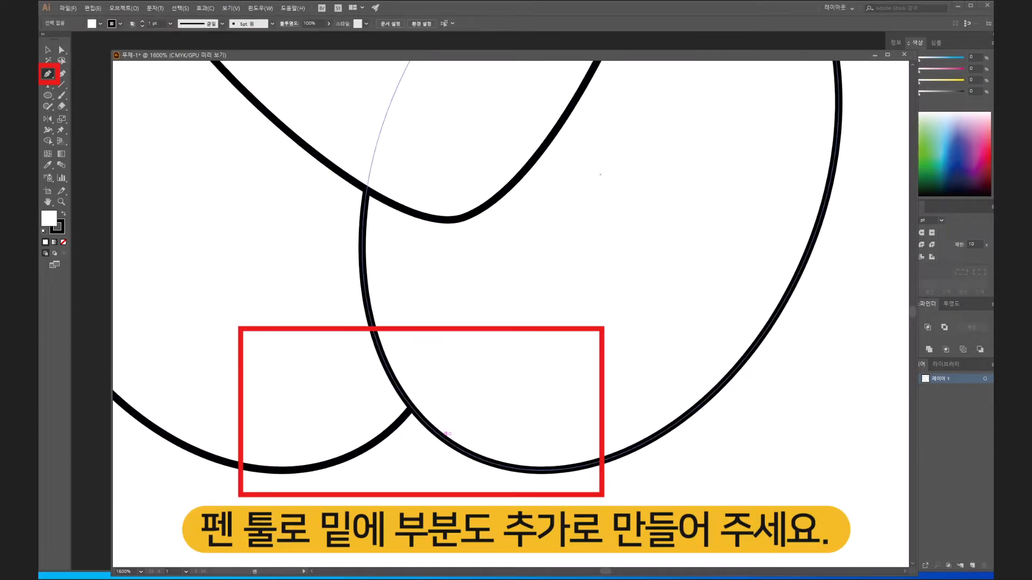
left_click(443, 438)
mouse_move(380, 438)
left_mouse_down()
mouse_move(346, 449)
mouse_move(341, 466)
left_mouse_up()
left_click(393, 354)
left_click(443, 407)
left_click(444, 438)
- Select all the shapes, unite them into a single outline with Pathfinder, and select the merged shape
scroll(444, 438, "down", 5)
key("v")
key("ctrl+a")
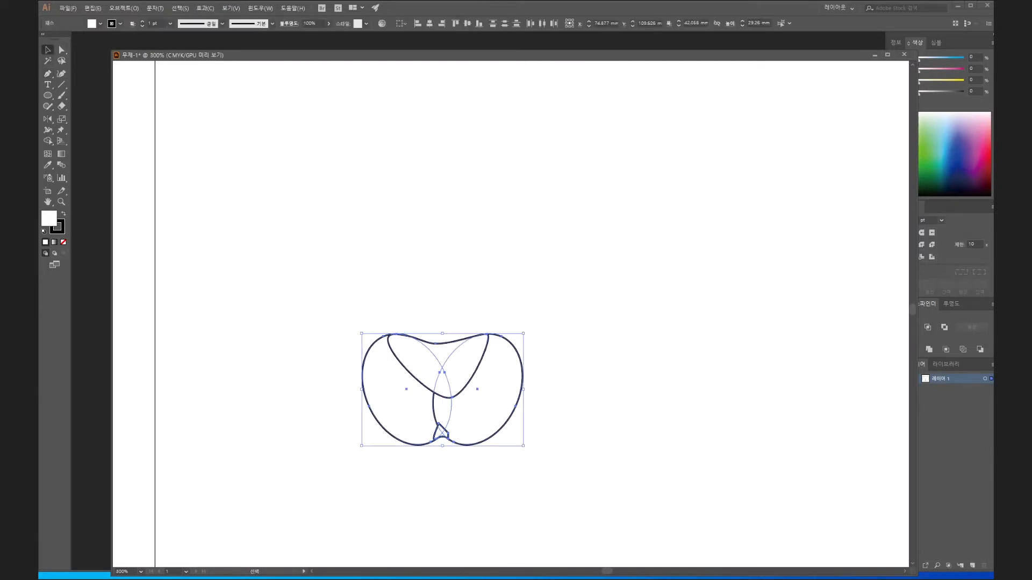
key("ctrl+plus")
left_click_drag(403, 322, 450, 330)
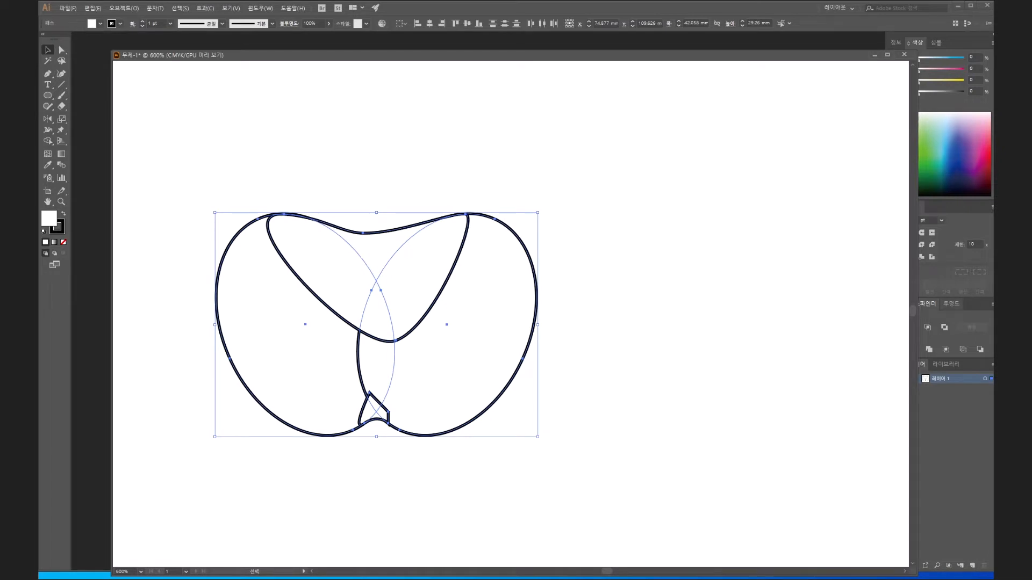
left_click_drag(927, 304, 761, 292)
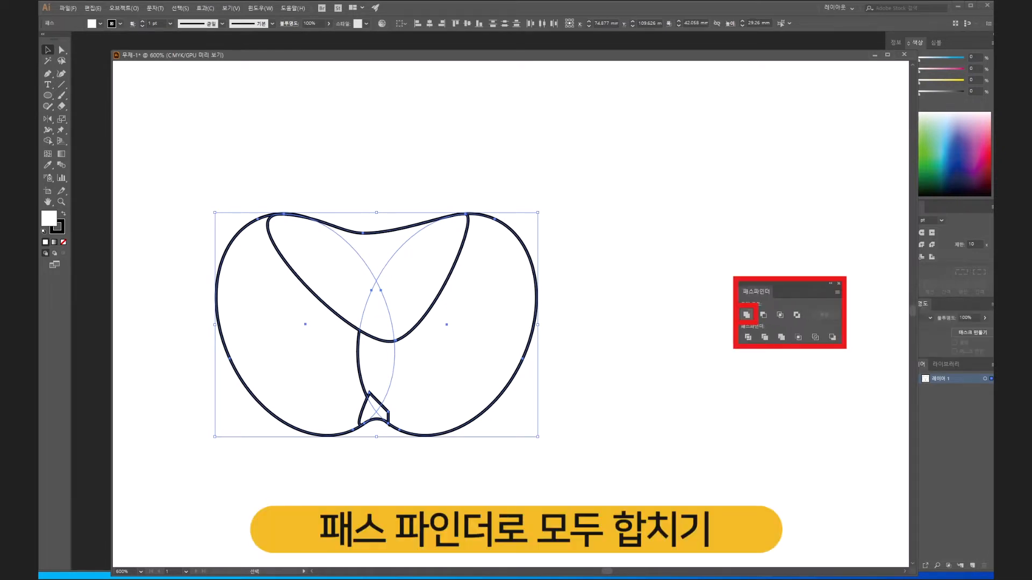
left_click(747, 316)
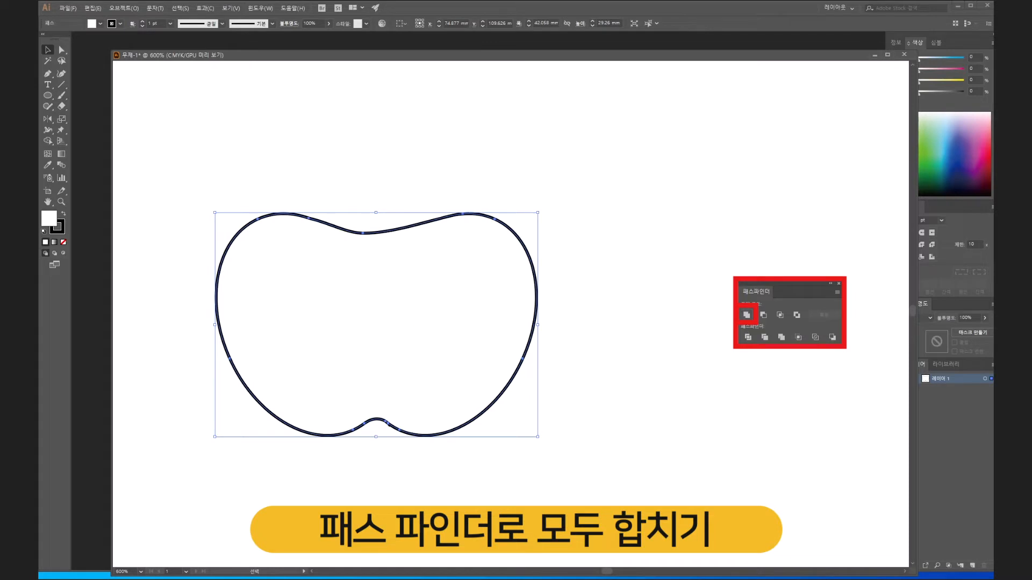
key("ctrl+shift+a")
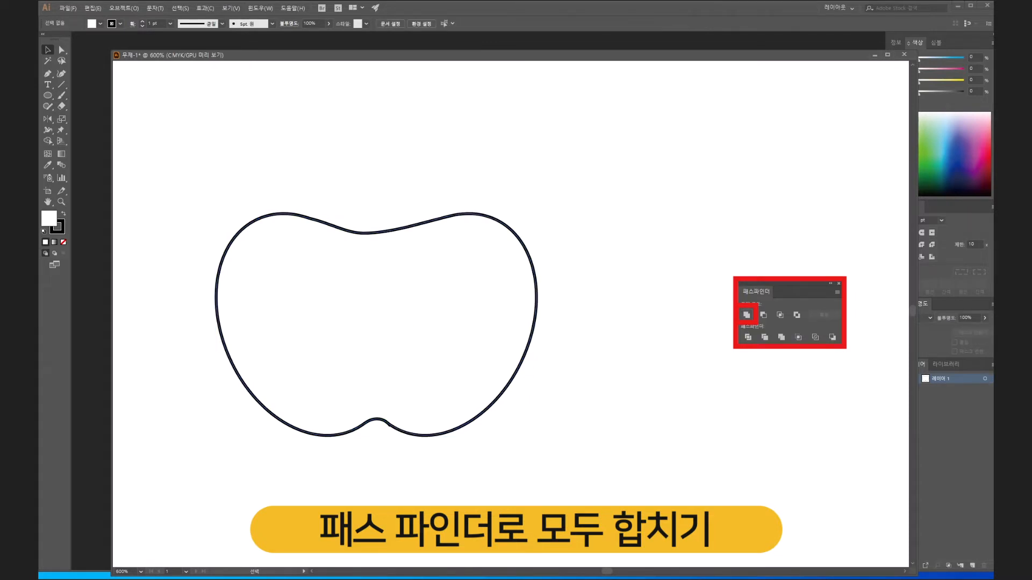
key("ctrl+a")
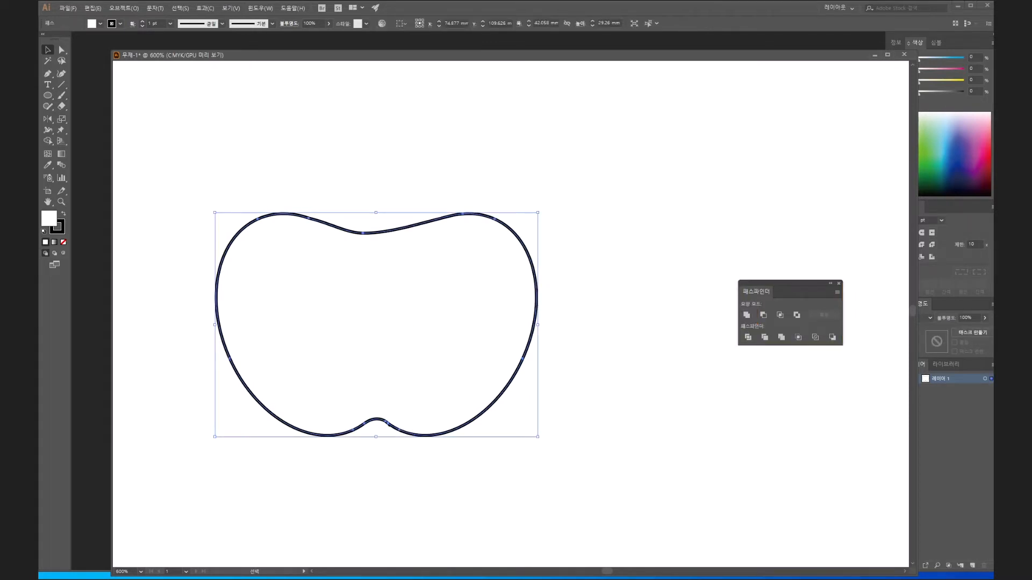
- Undo the union of the shapes and select the left ellipse
key("ctrl+z")
key("v")
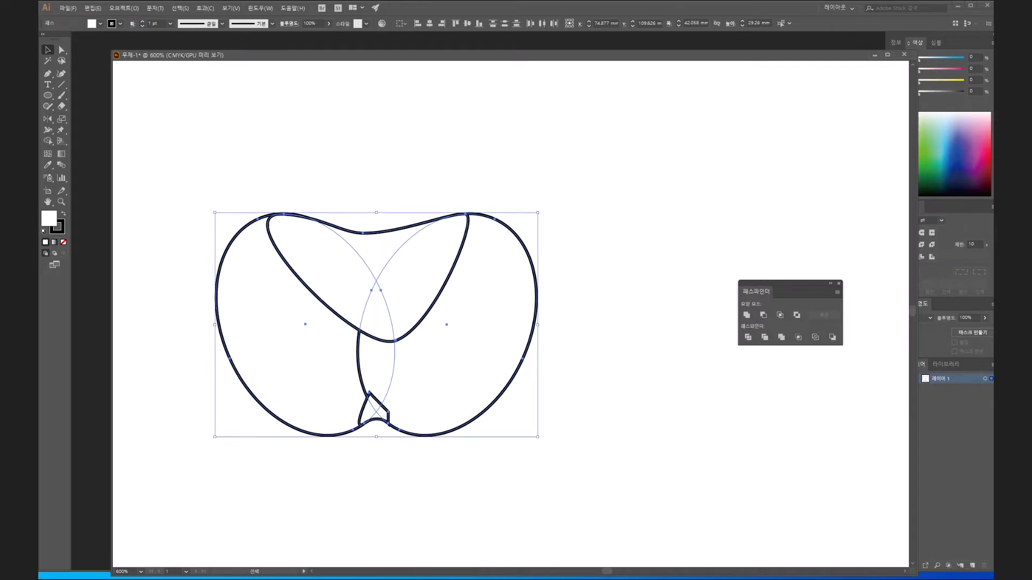
left_click(398, 172)
left_click(301, 344)
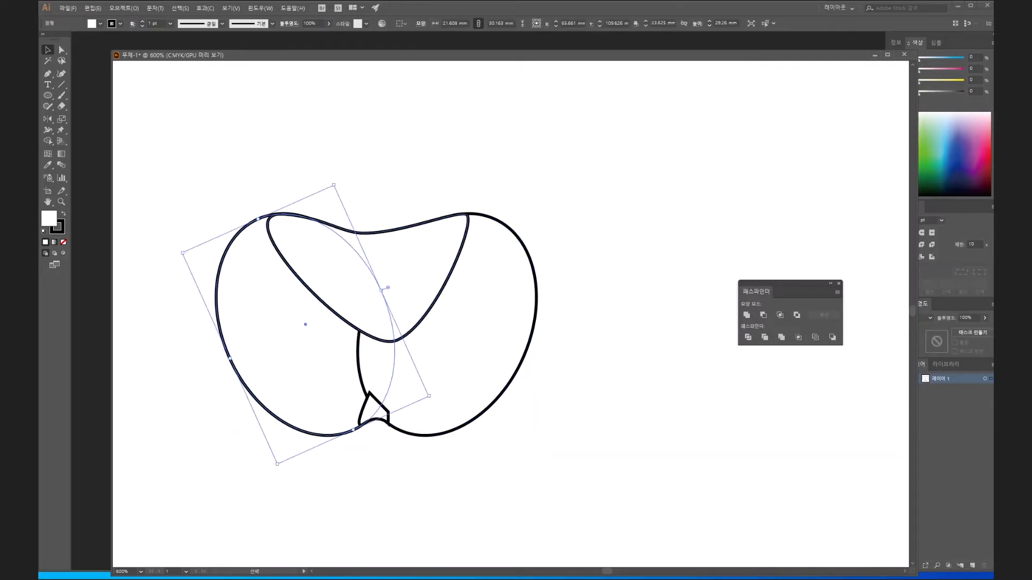
- Unite all the shapes into a single outline with Pathfinder and narrow the merged outline to about 41 mm wide
left_click_drag(189, 150, 570, 468)
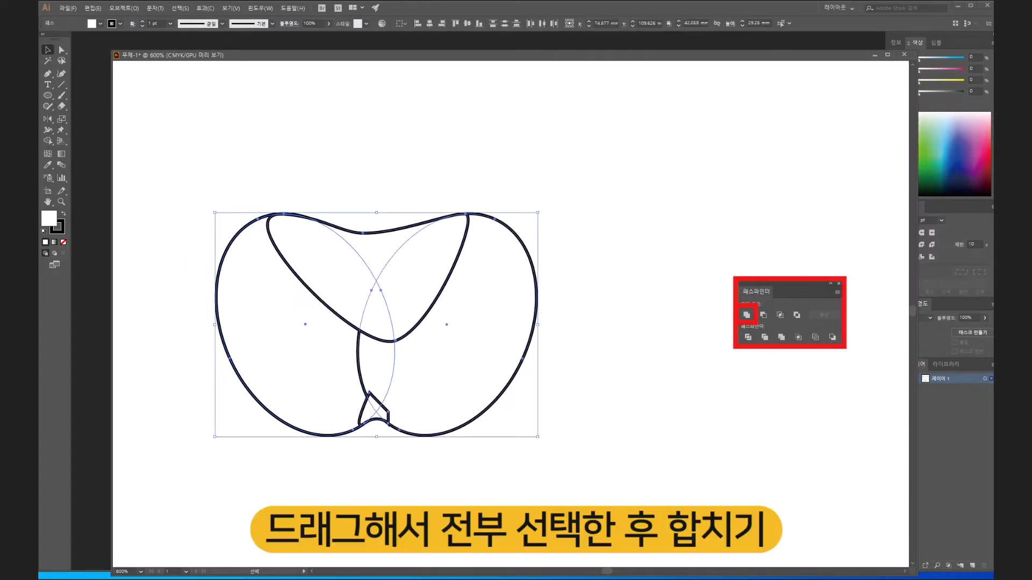
left_click(746, 314)
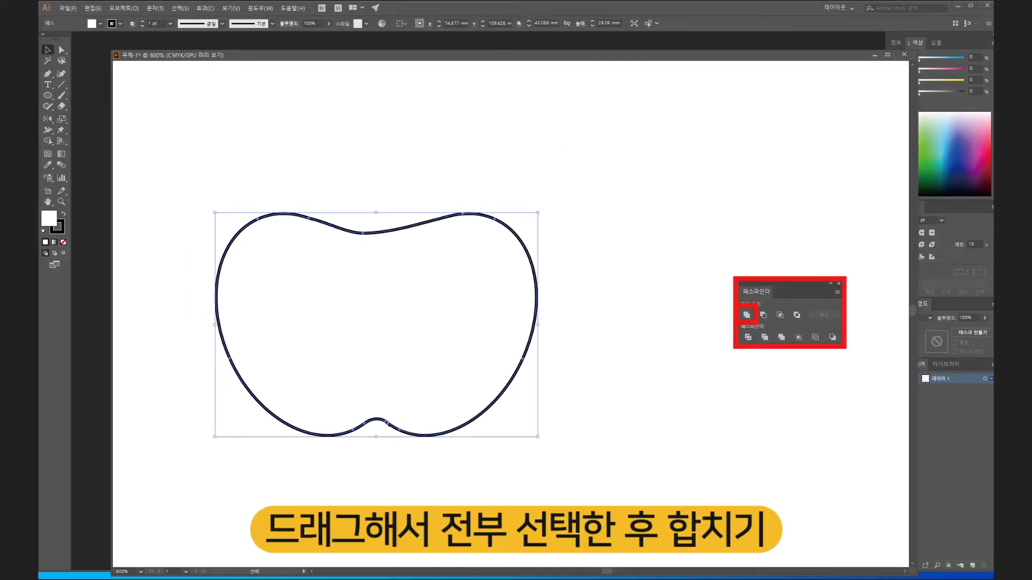
left_click_drag(537, 325, 530, 325)
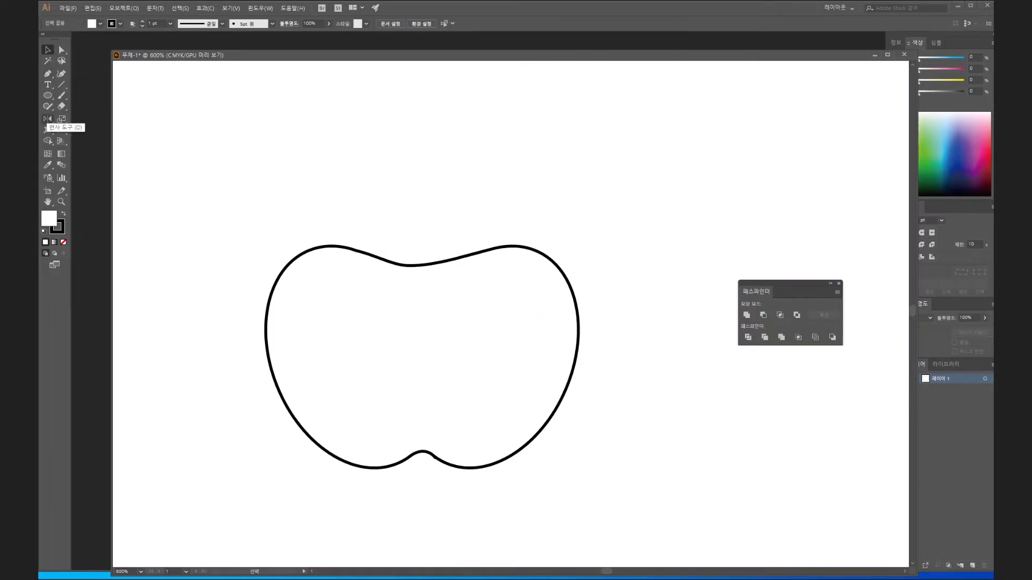
- Draw a slim closed stem with the Pen tool, rising from the apple's upper dip and curving left, with its end anchor points as corners
left_click(48, 74)
left_click(421, 276)
left_click_drag(398, 187, 361, 169)
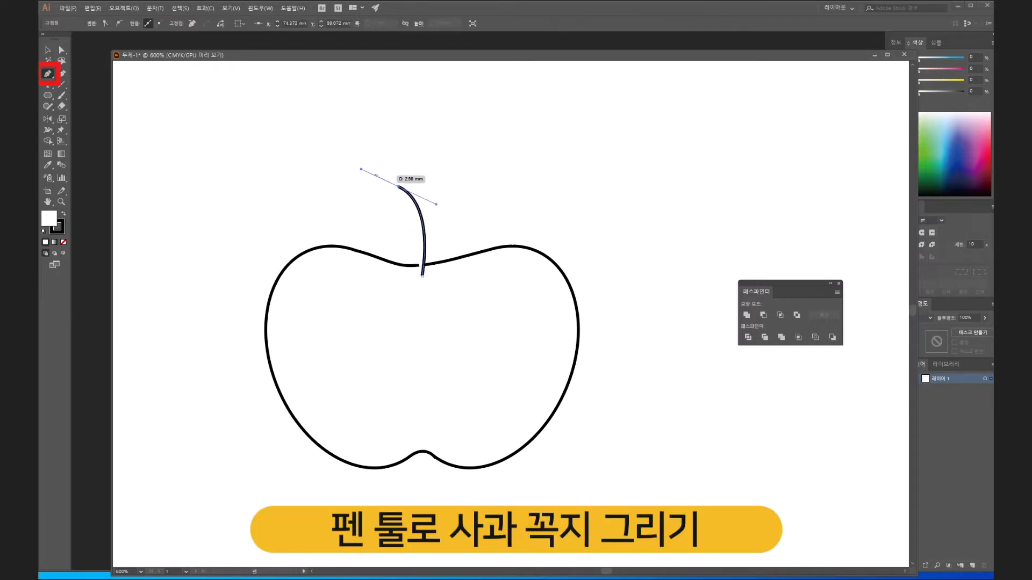
left_click(398, 186)
left_click(387, 193)
left_click_drag(413, 274, 401, 327)
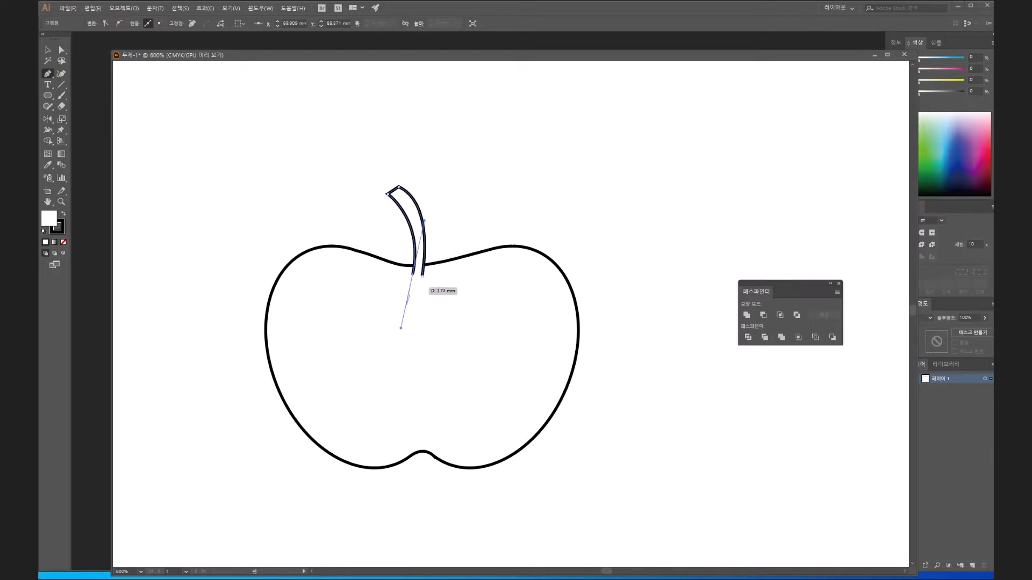
left_click(413, 273, "alt")
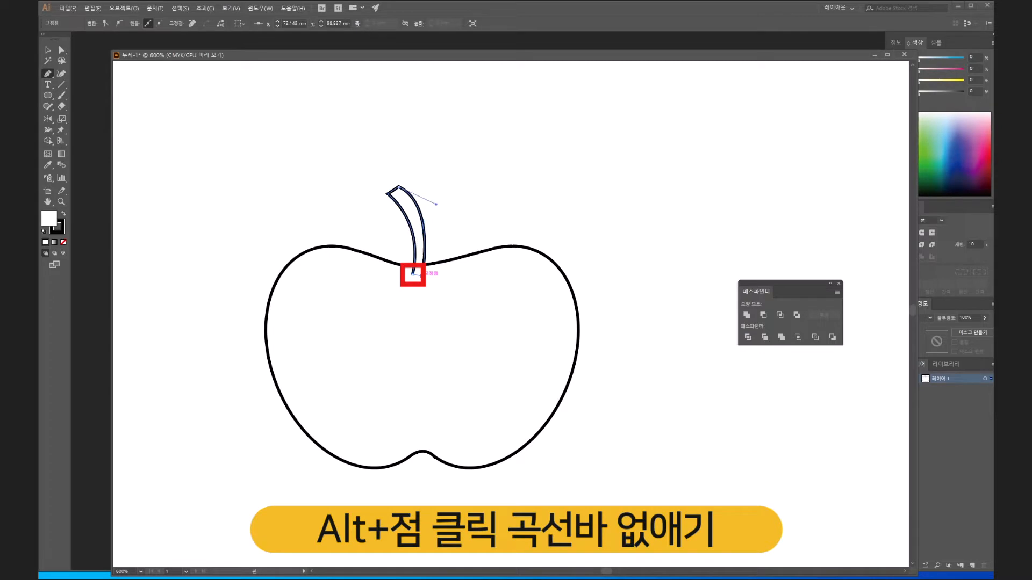
- Move the stem's lower-left anchor point slightly to the right to narrow the base
left_click(62, 50)
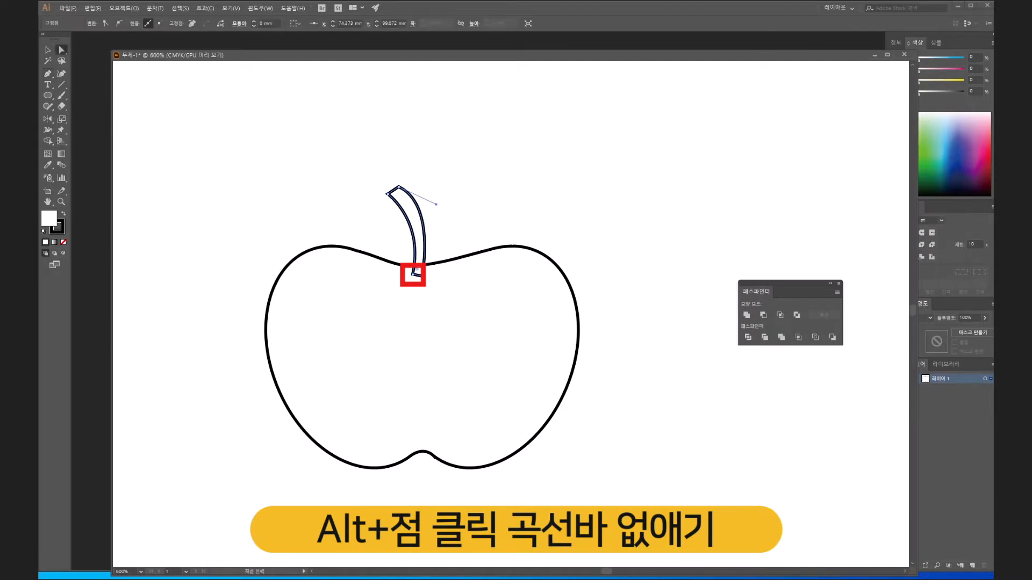
left_click(371, 317)
left_click(420, 274)
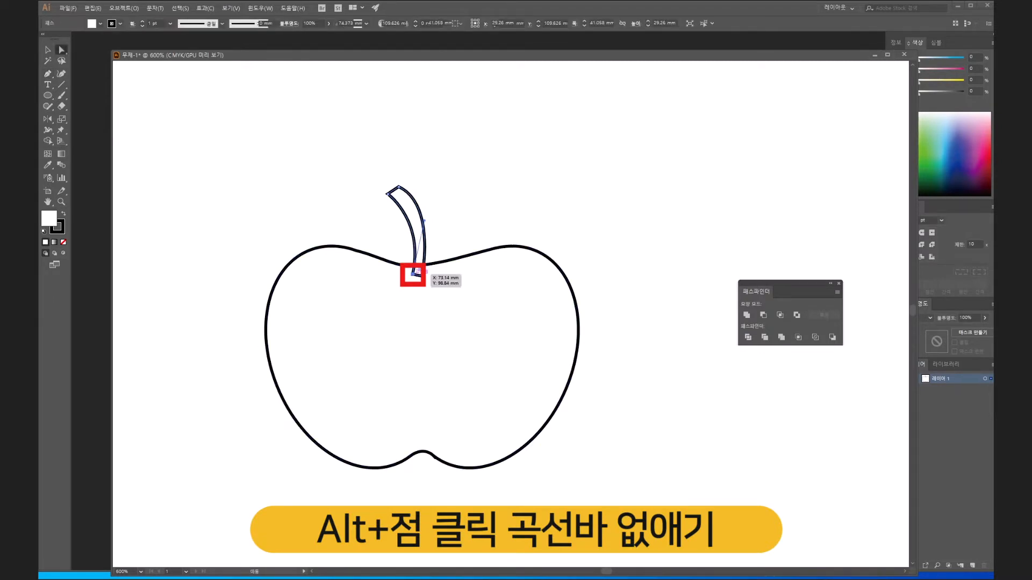
left_click_drag(413, 274, 416, 277)
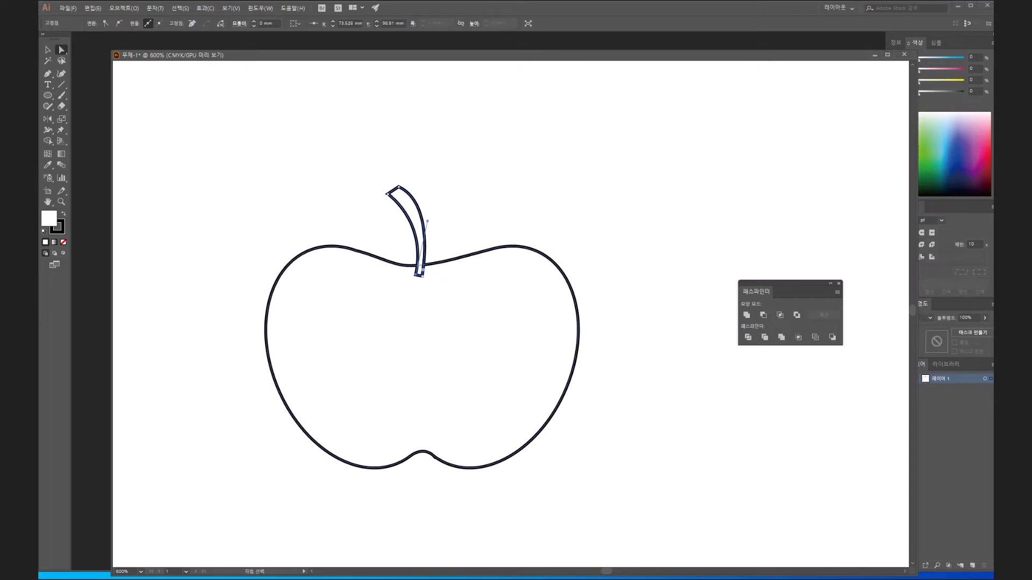
- Adjust the direction handles of the stem's upper-right and lower-left anchor points to refine the curves of both long edges
left_click(461, 215)
left_click(399, 187)
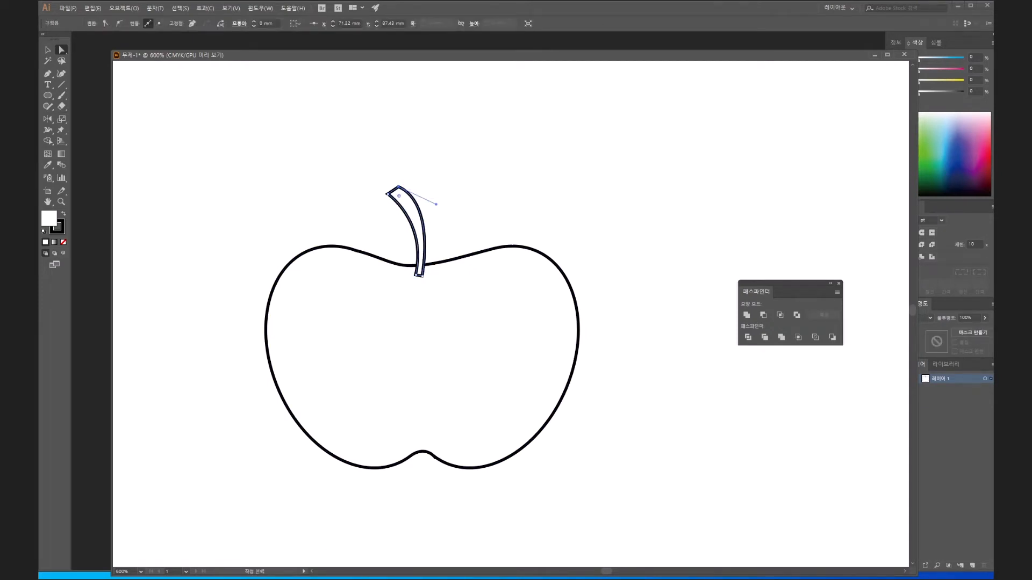
left_click_drag(434, 205, 429, 206)
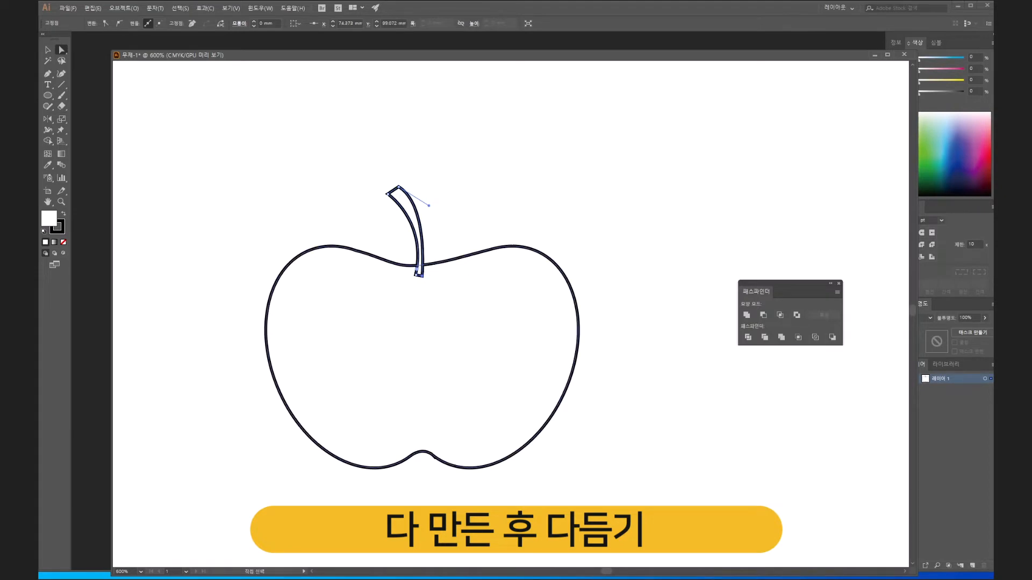
left_click(421, 272)
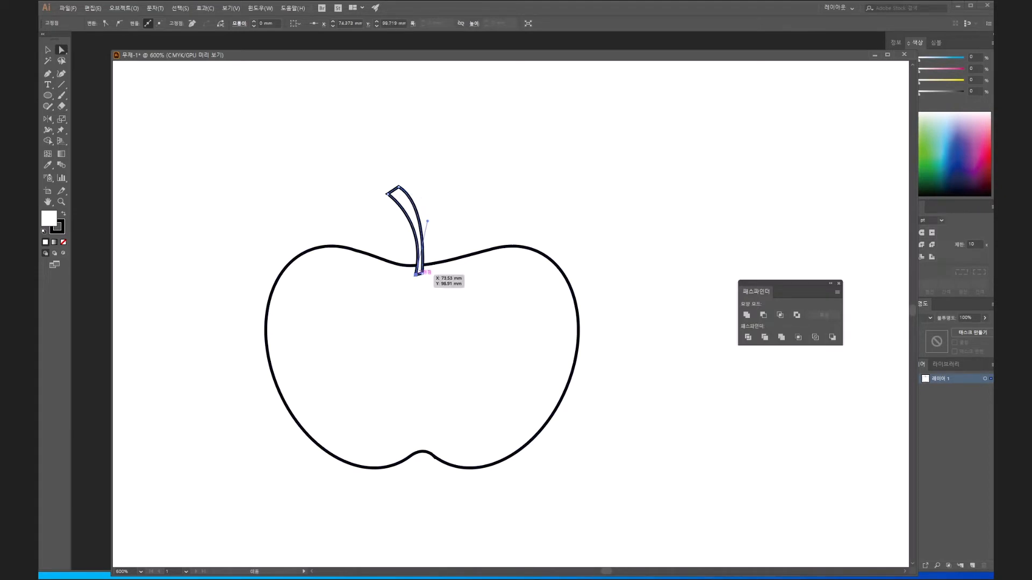
left_click_drag(427, 220, 422, 208)
- Nudge the two anchor points at the stem's tip downward and fine-tune the direction handle beside them
left_click(388, 194)
left_click(398, 187, "shift")
key("Down")
key("Down")
left_click_drag(422, 208, 422, 207)
left_click(434, 215)
left_click(418, 211)
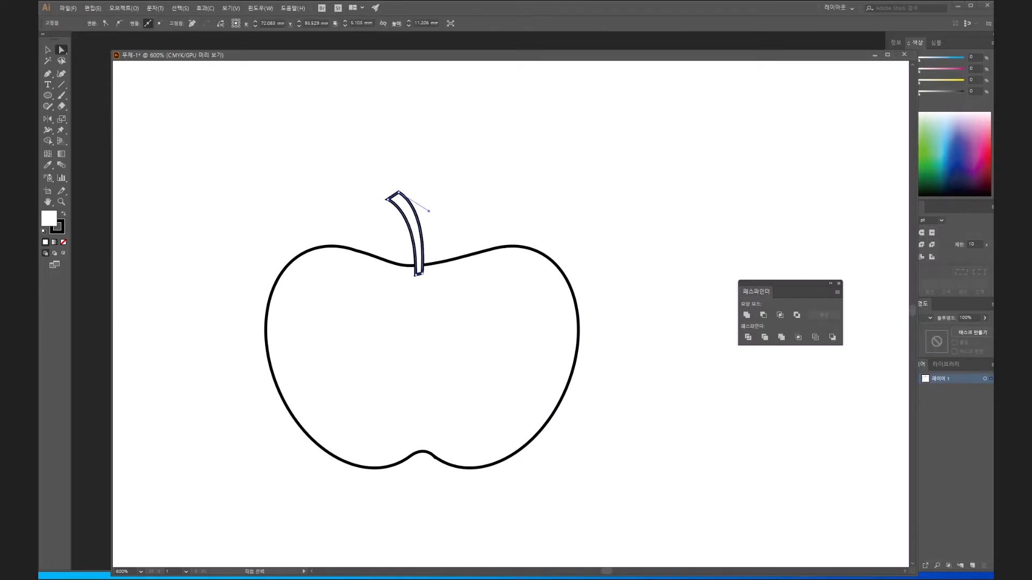
left_click(430, 212)
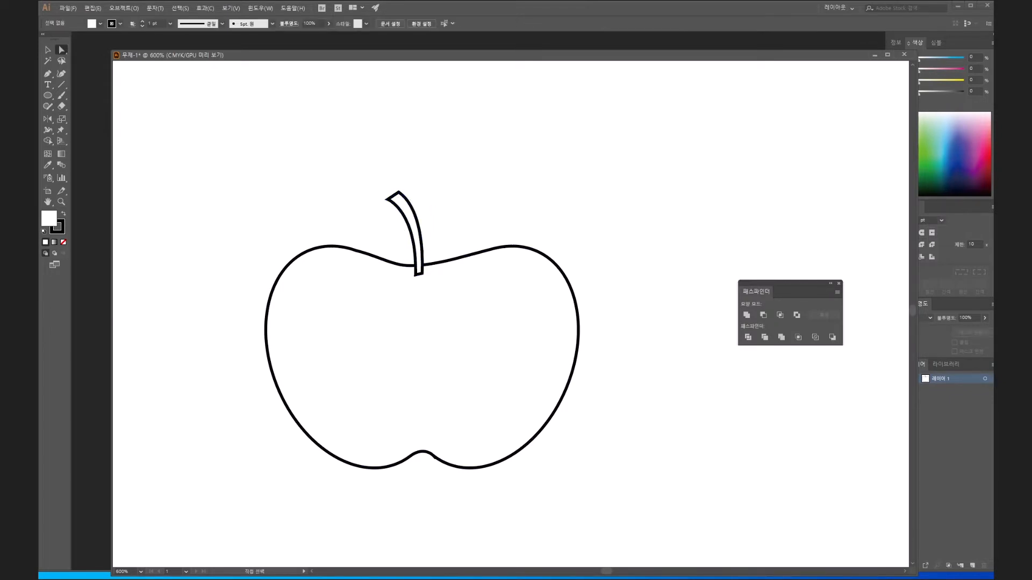
- Select the whole stem and send it to the back so its base sits behind the apple
left_click_drag(376, 177, 422, 213)
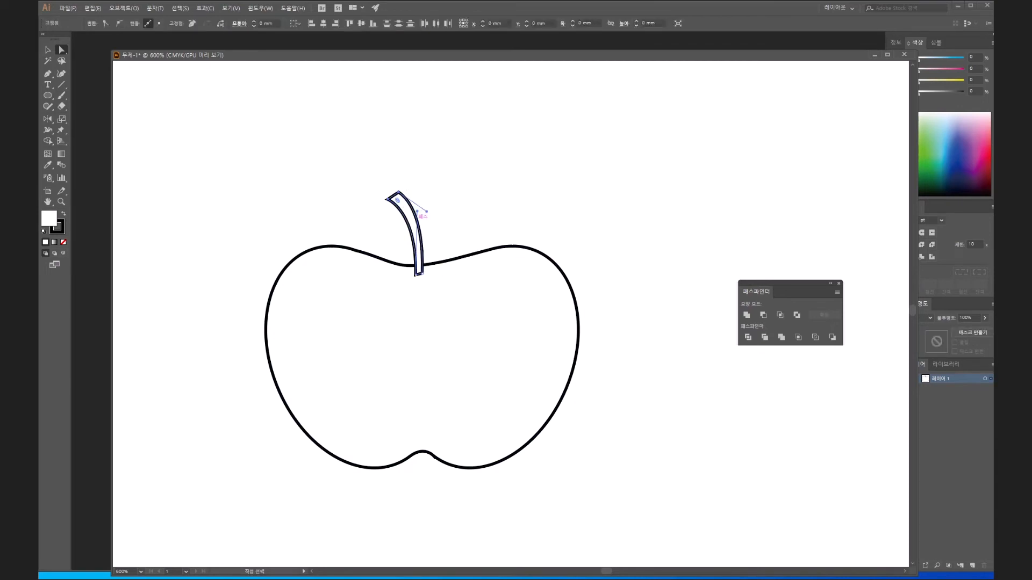
left_click(48, 49)
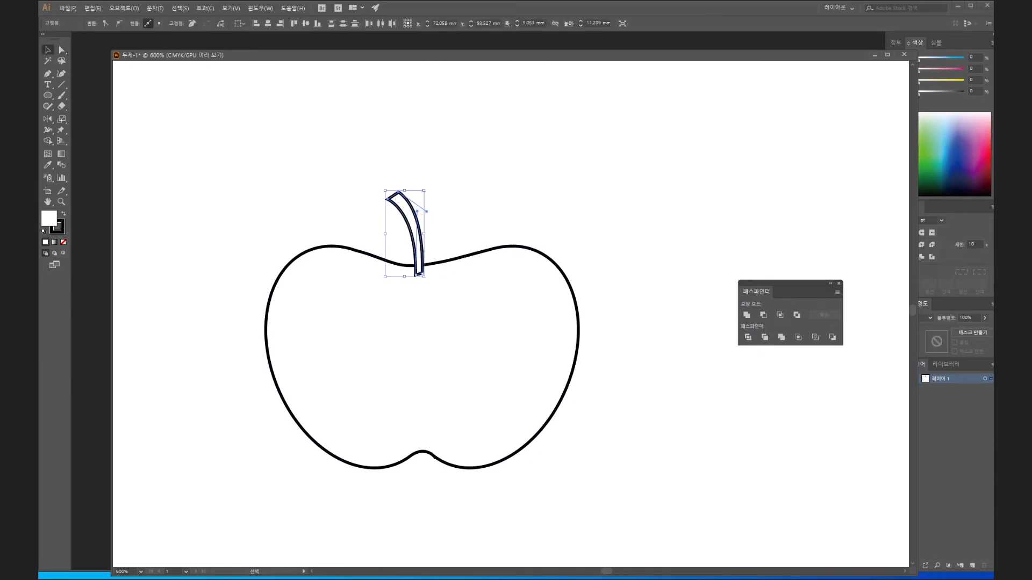
left_click(354, 156)
left_click_drag(355, 156, 425, 220)
right_click(405, 211)
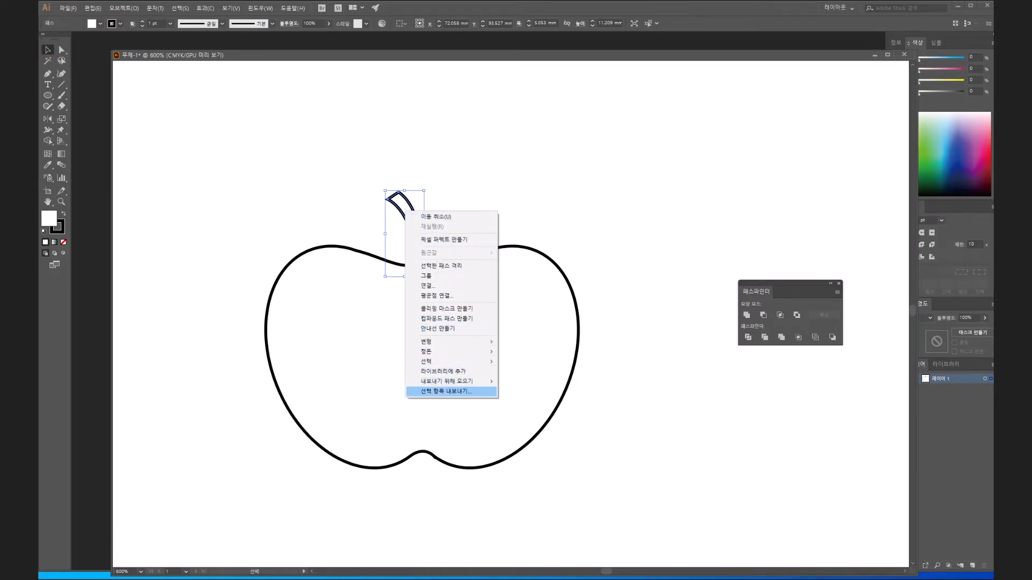
mouse_move(449, 381)
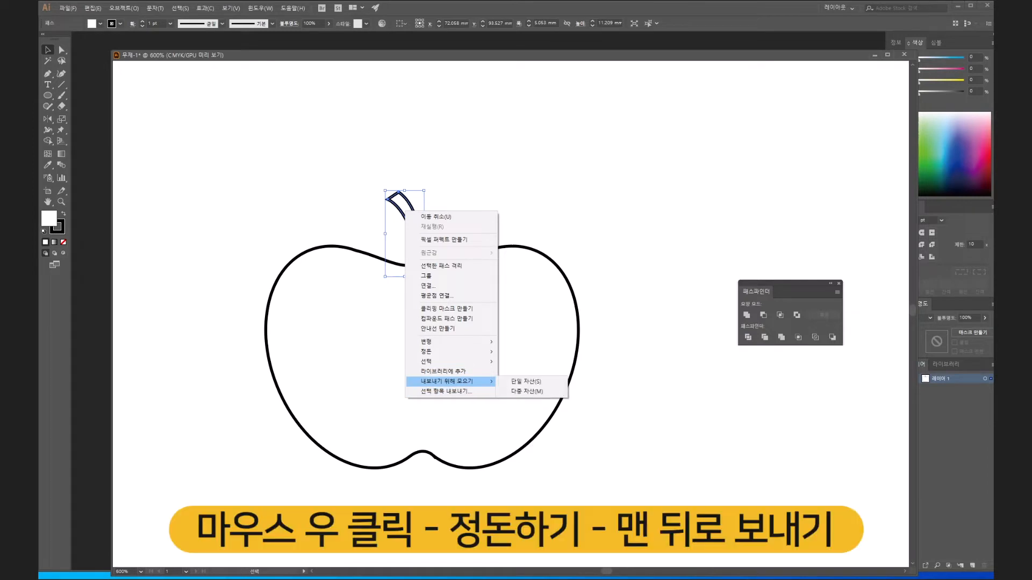
mouse_move(430, 351)
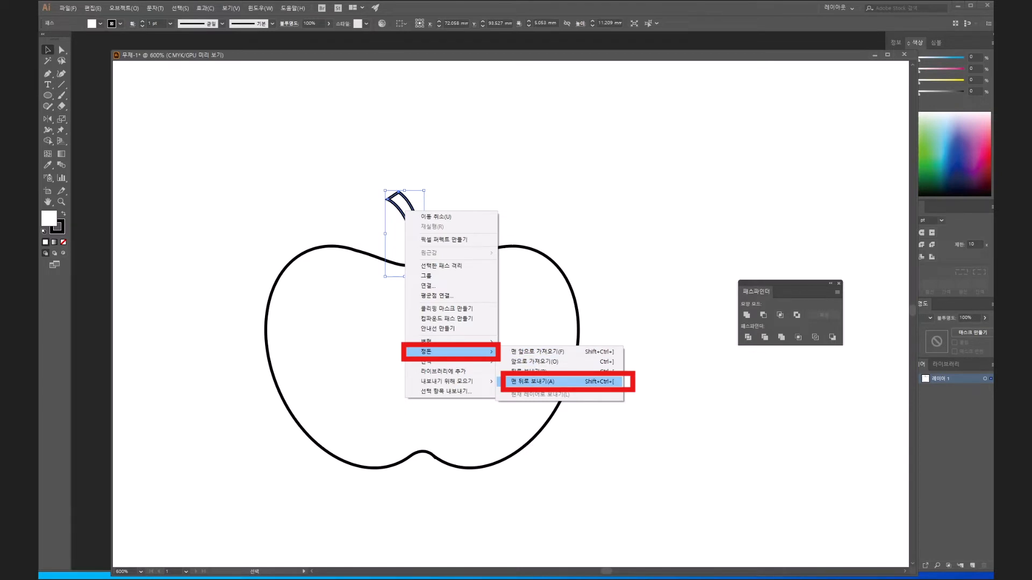
left_click(533, 381)
left_click(635, 365)
- Draw a closed leaf with the Pen tool from the stem's base, with a curved upper edge, a pointed upper-right tip and a rounded lower edge
key("p")
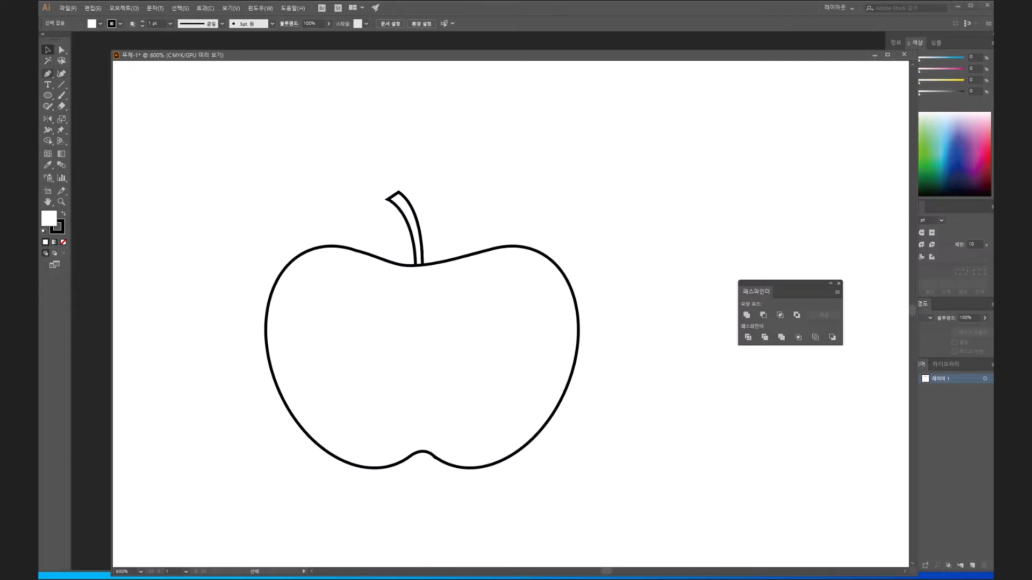
key("p")
left_click(423, 273)
left_click_drag(441, 203, 461, 186)
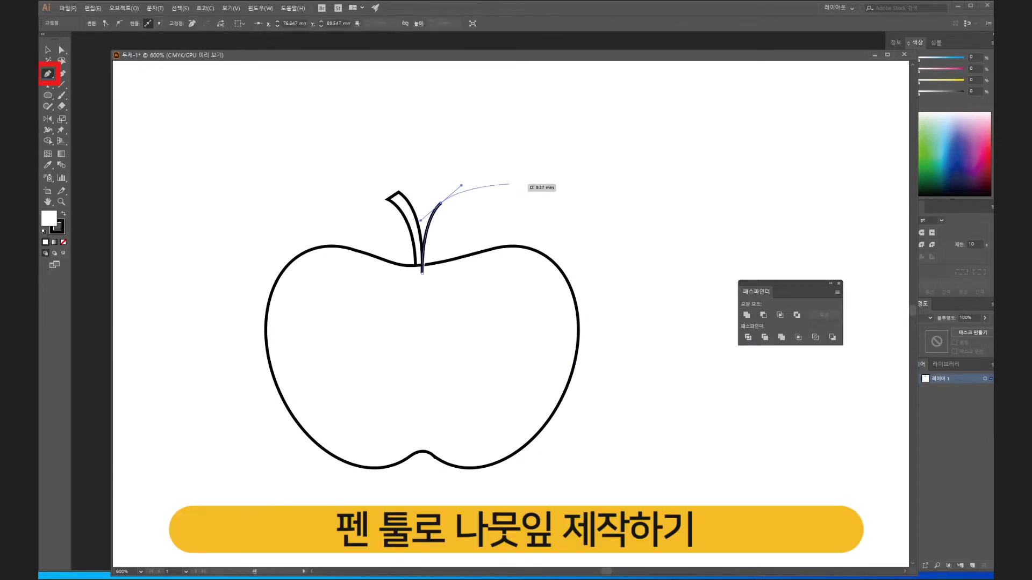
left_click(511, 180)
left_click_drag(493, 235, 481, 245)
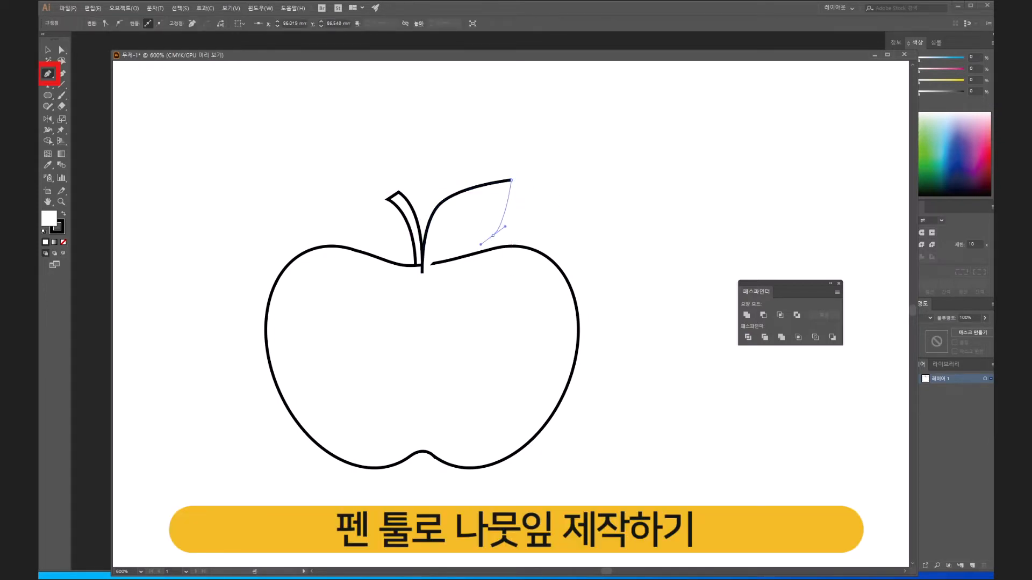
left_click(422, 273)
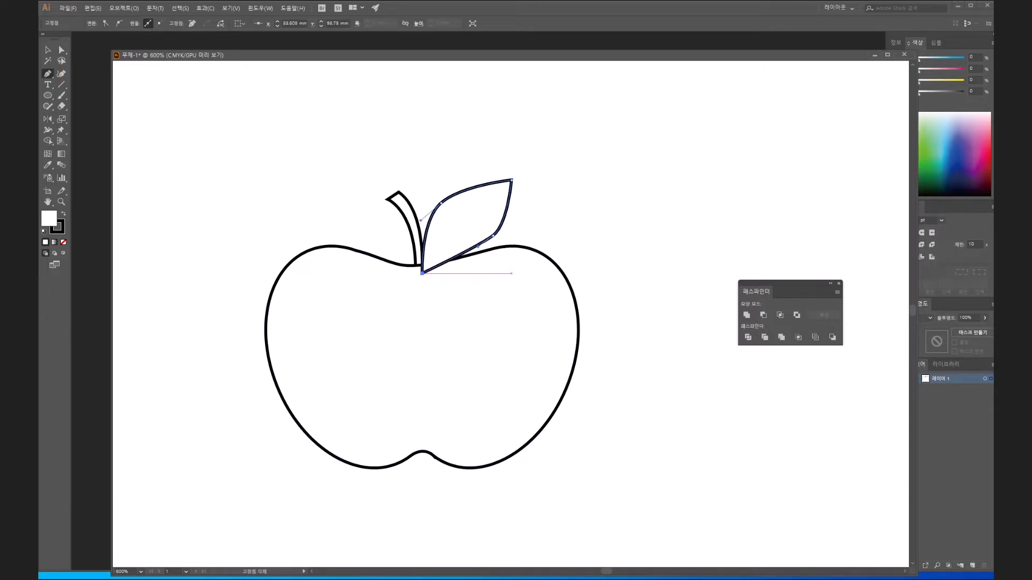
- Adjust the anchor point and direction handles on the leaf's lower edge to round its curve toward the base
key("a")
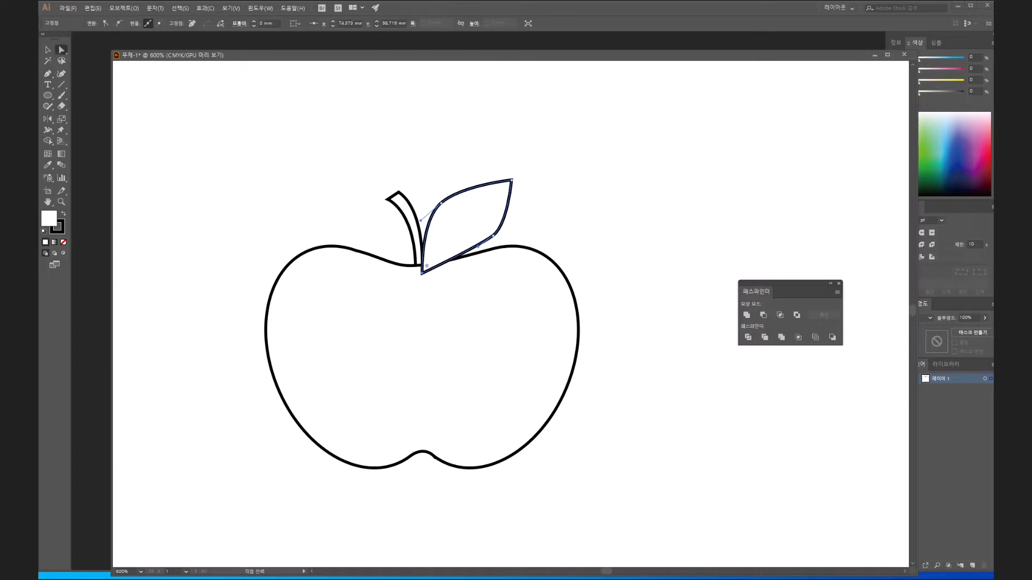
left_click(493, 235)
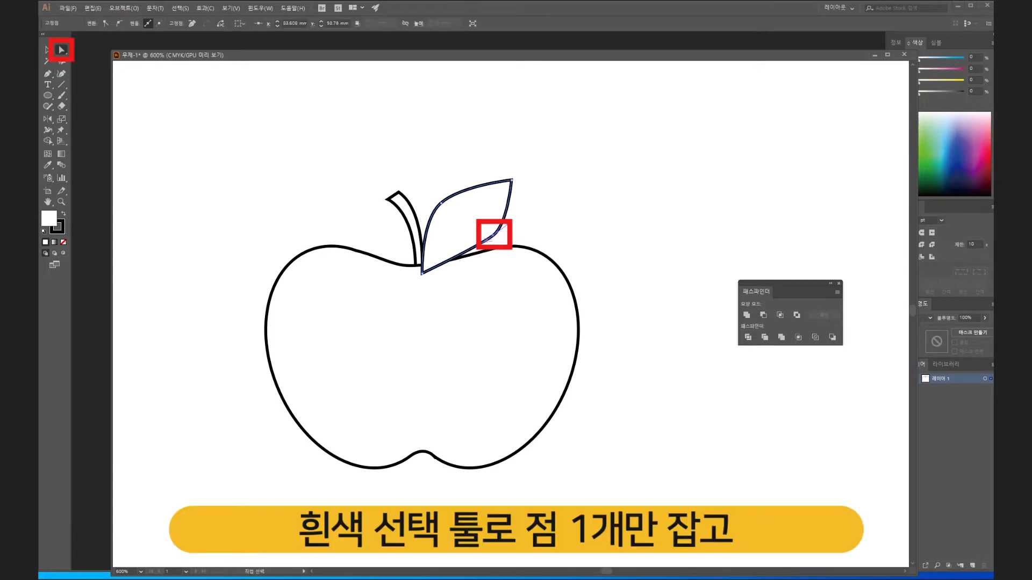
left_click_drag(493, 235, 494, 234)
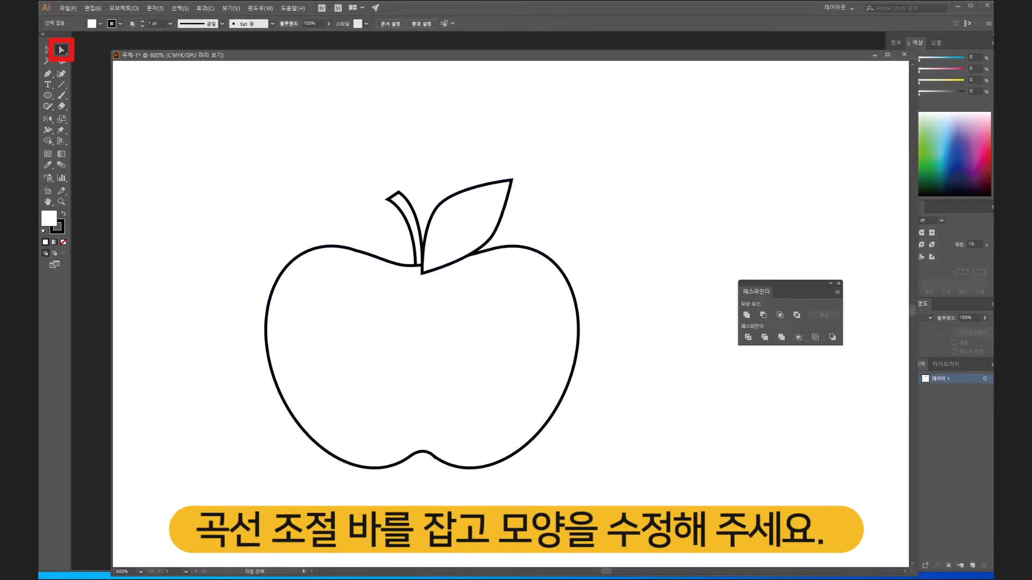
key("space")
left_click_drag(476, 253, 471, 244)
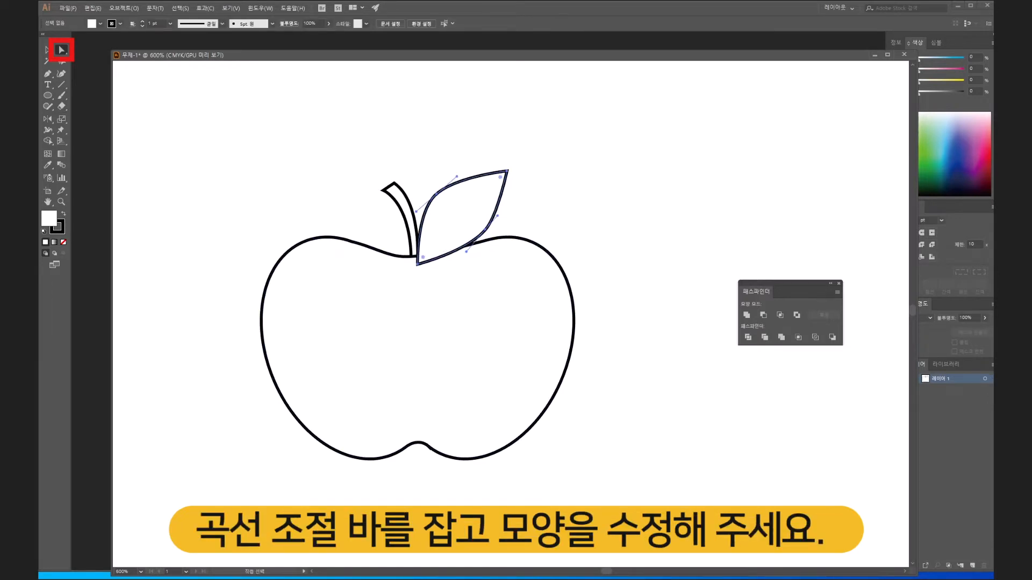
left_click(465, 252)
left_click(532, 177)
- Send the leaf to the back behind the apple and clear the selection
left_click(482, 176)
right_click(482, 176)
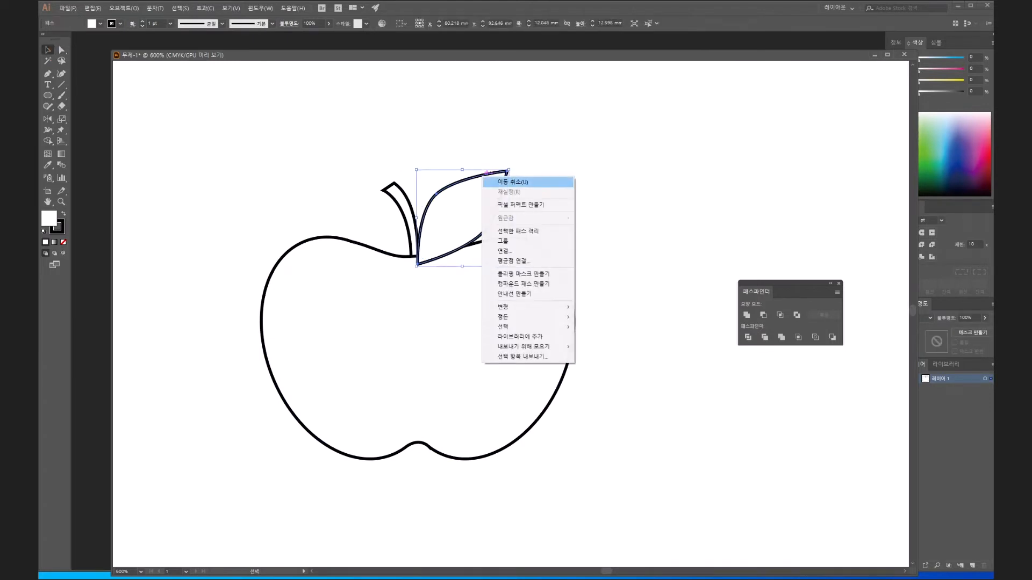
mouse_move(524, 347)
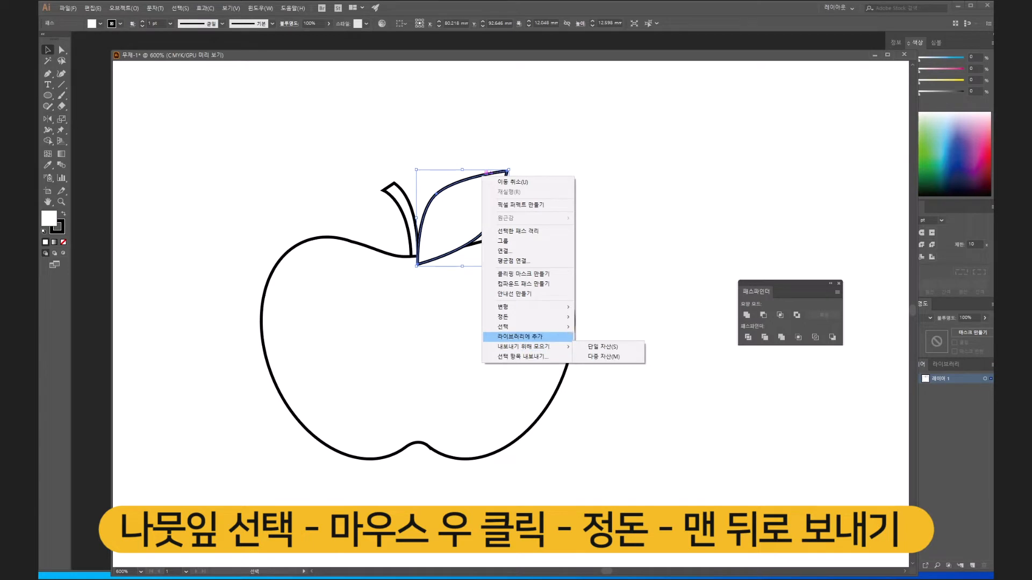
mouse_move(505, 317)
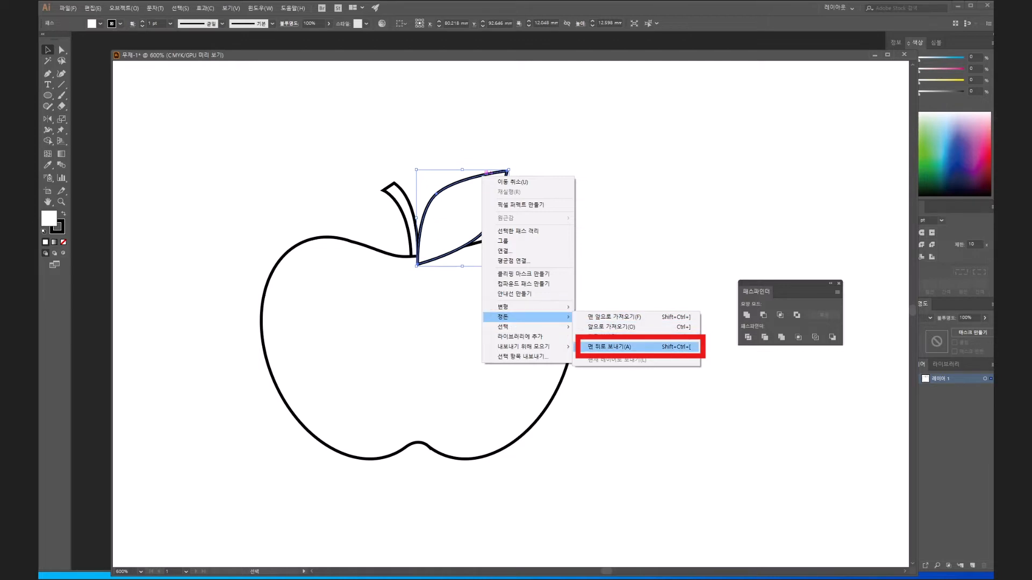
left_click(610, 347)
key("ctrl+shift+a")
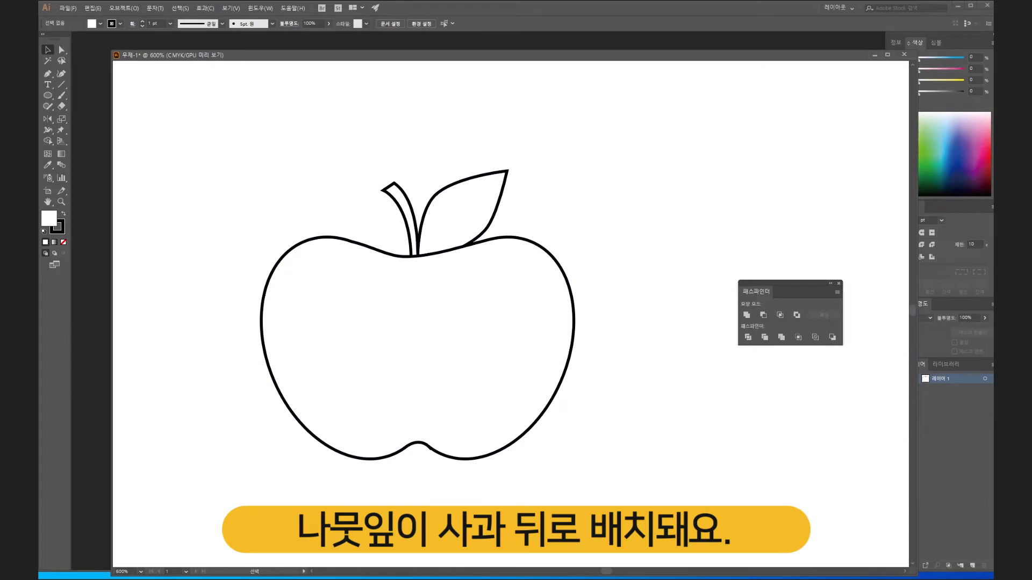
- Fill the apple's body with red, colour E81010
left_click(430, 339)
double_click(49, 219)
left_click(508, 206)
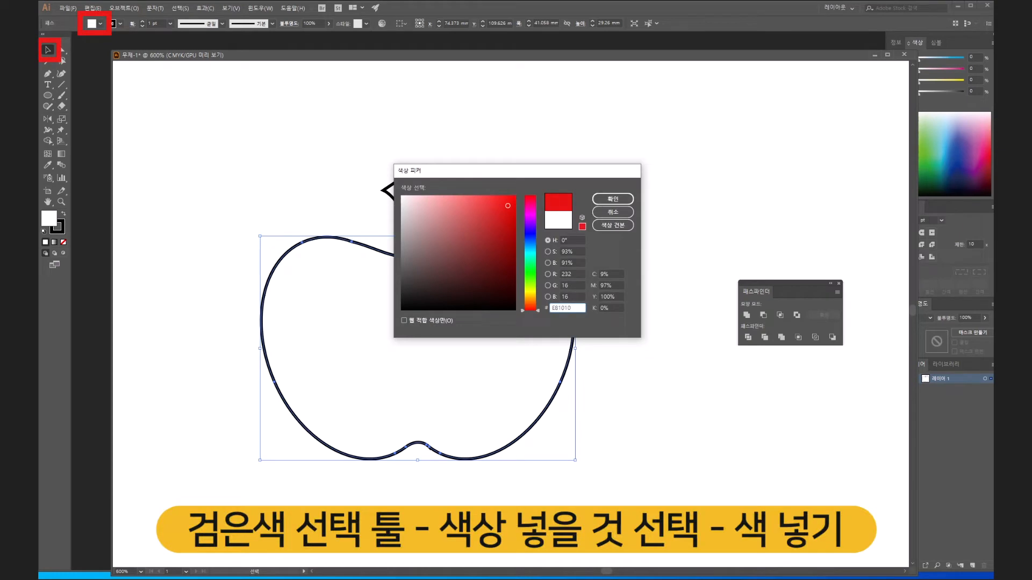
left_click(613, 199)
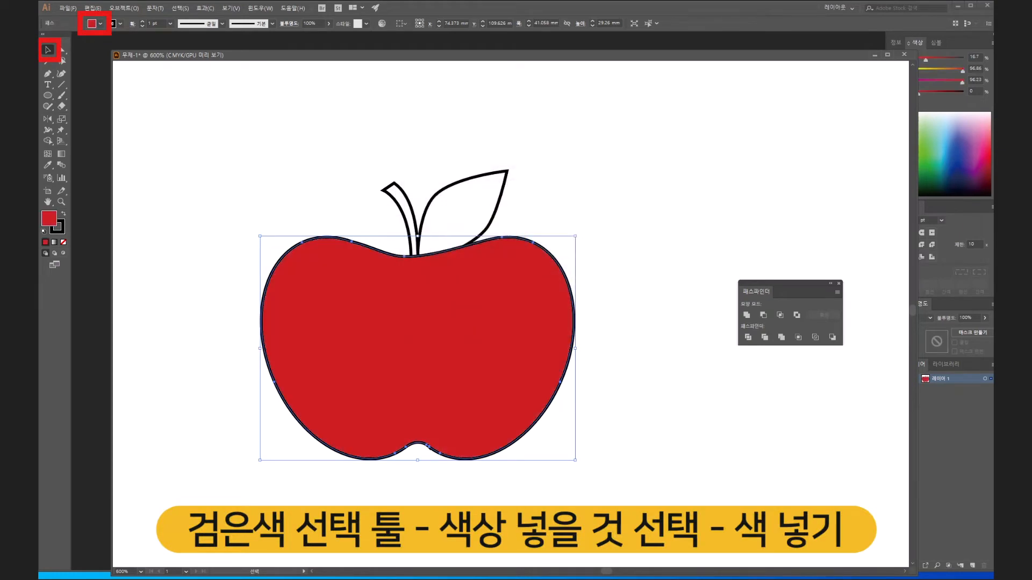
- Remove the outline from the apple's body and clear the selection
left_click(61, 230)
left_click(64, 242)
left_click(634, 377)
- Fill the stem with dark reddish brown, colour 751D12, and remove its outline
left_click(407, 211)
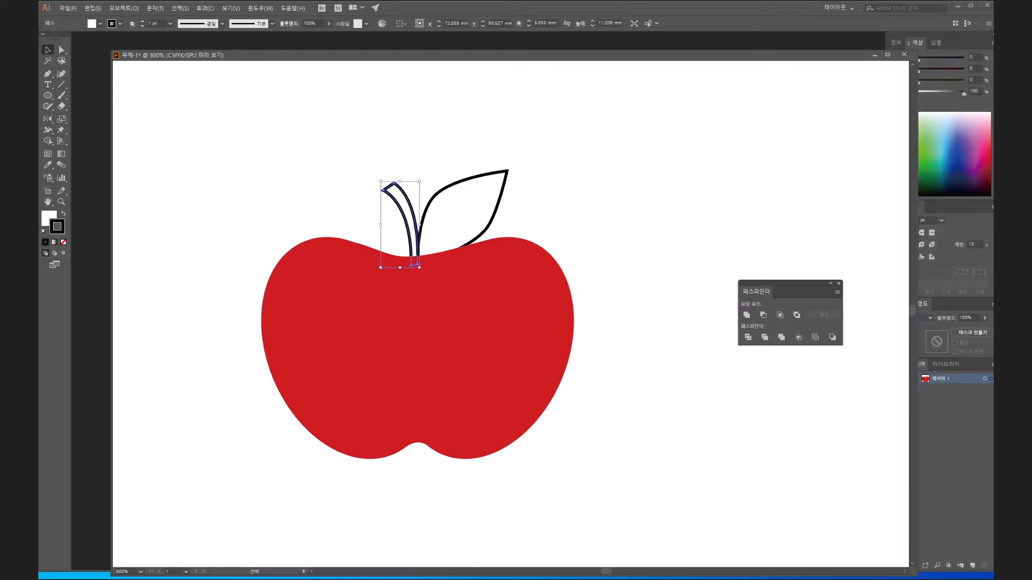
double_click(49, 218)
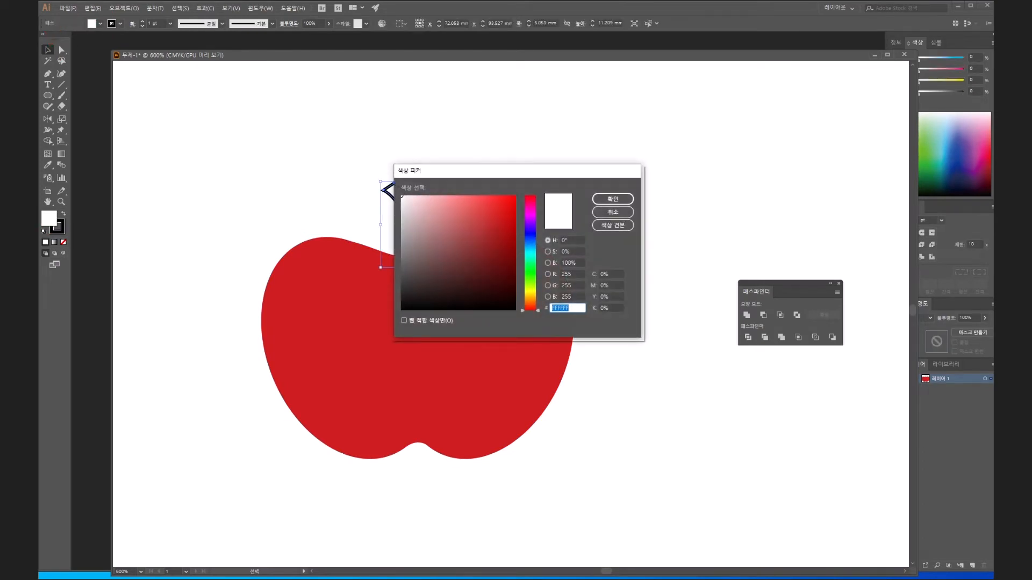
type("935931")
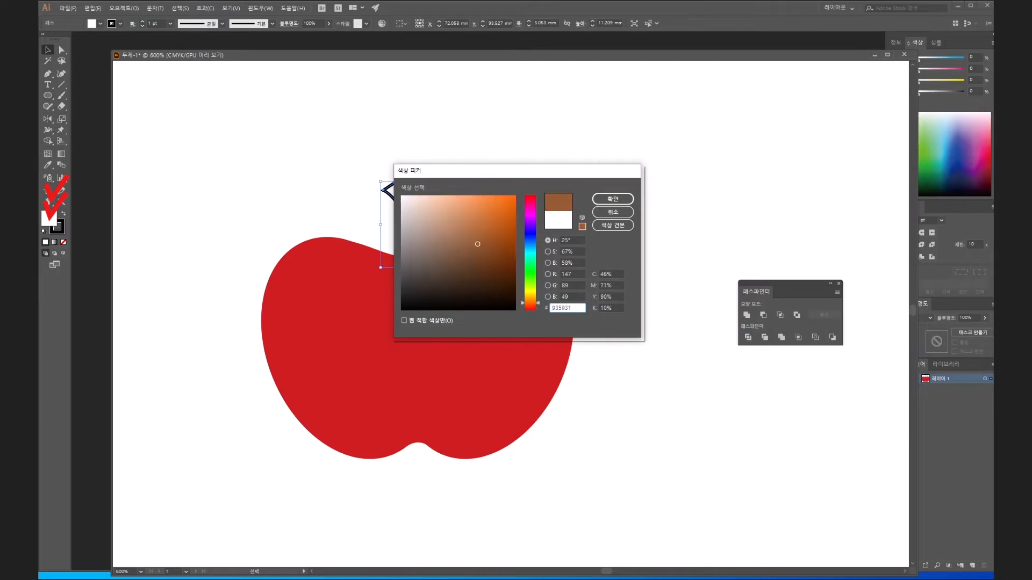
left_click_drag(531, 303, 530, 307)
left_click_drag(477, 244, 487, 251)
left_click_drag(530, 307, 531, 308)
left_click_drag(488, 251, 498, 258)
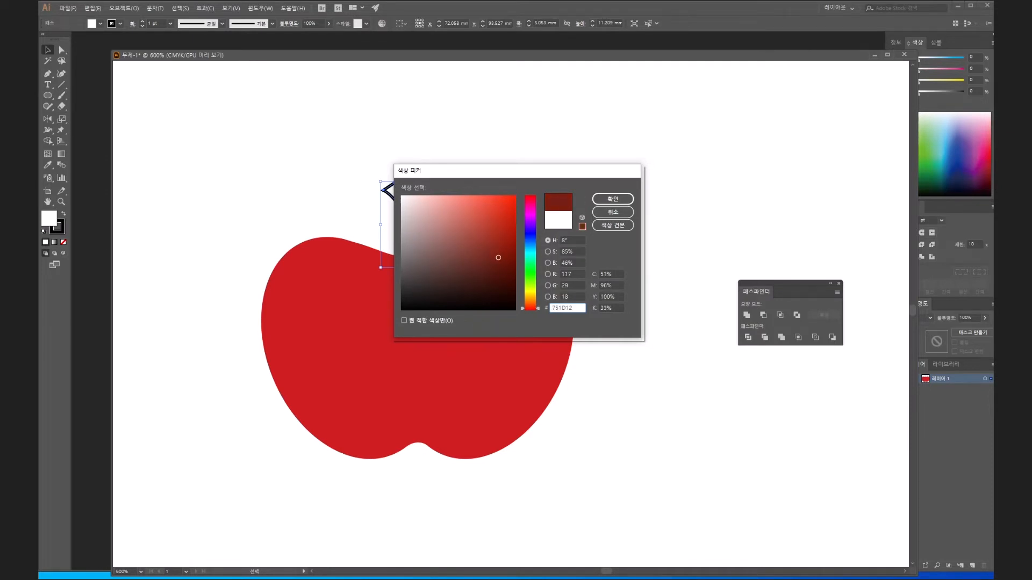
left_click(613, 199)
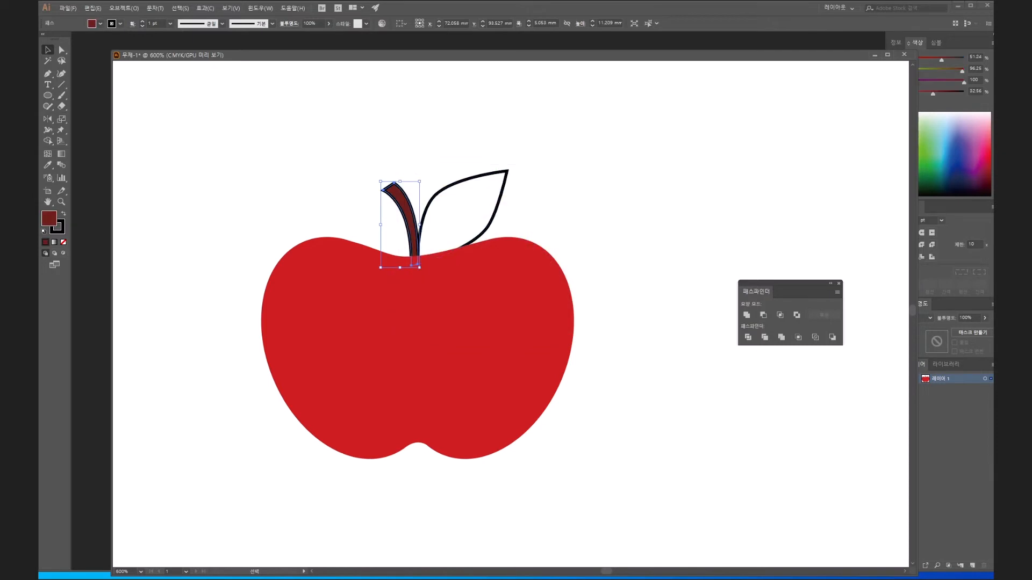
key("x")
key("slash")
left_click(565, 191)
- Fill the leaf with green, colour 47931B, and remove its outline
left_click(441, 191)
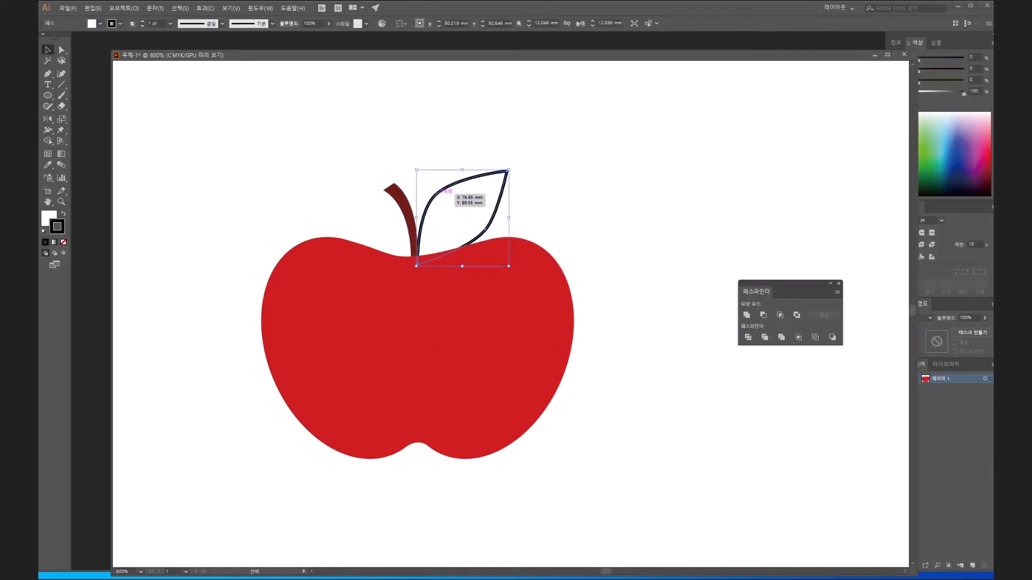
double_click(49, 218)
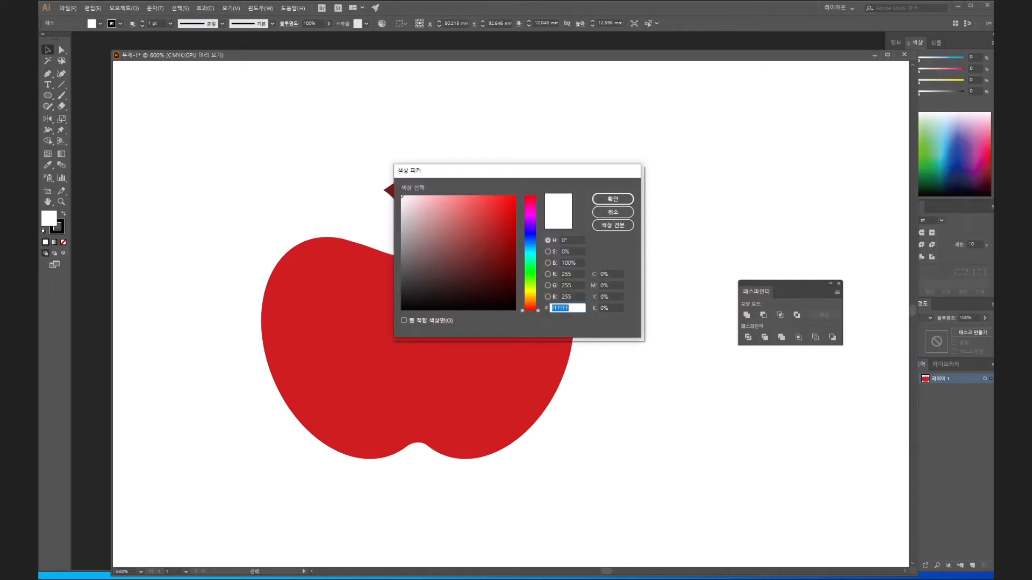
left_click(530, 280)
left_click(495, 244)
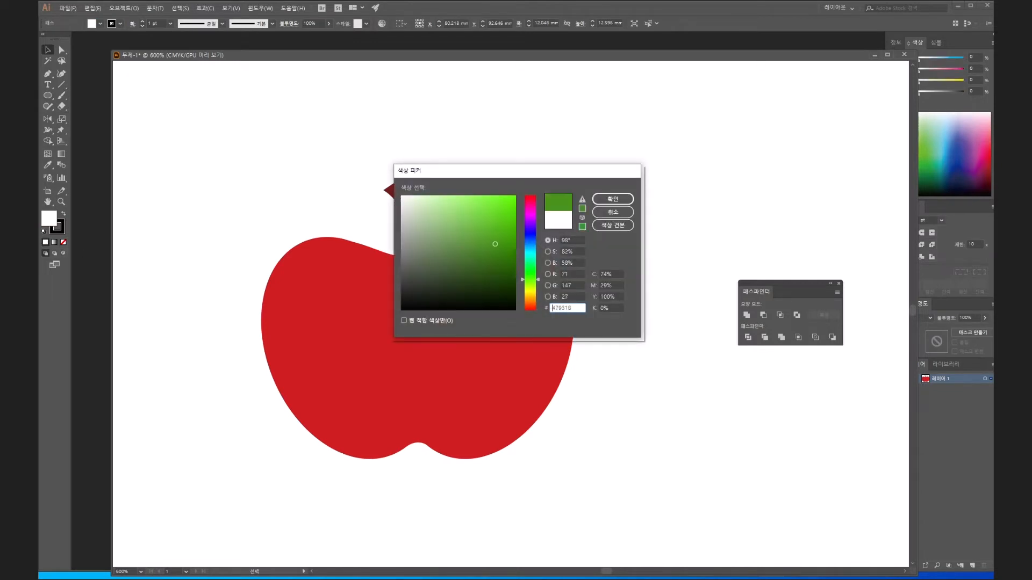
left_click(613, 198)
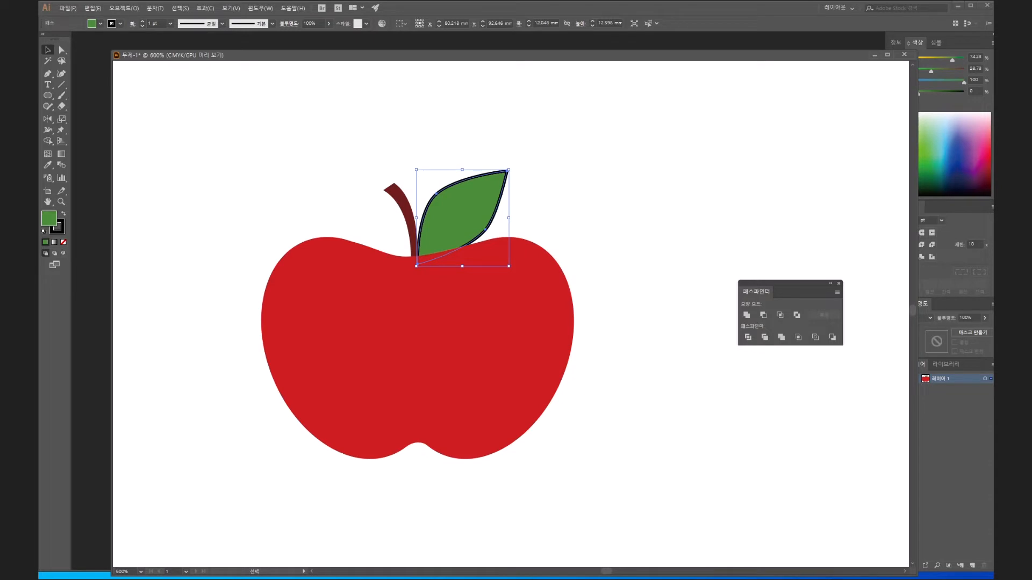
left_click(61, 231)
left_click(63, 242)
left_click(226, 178)
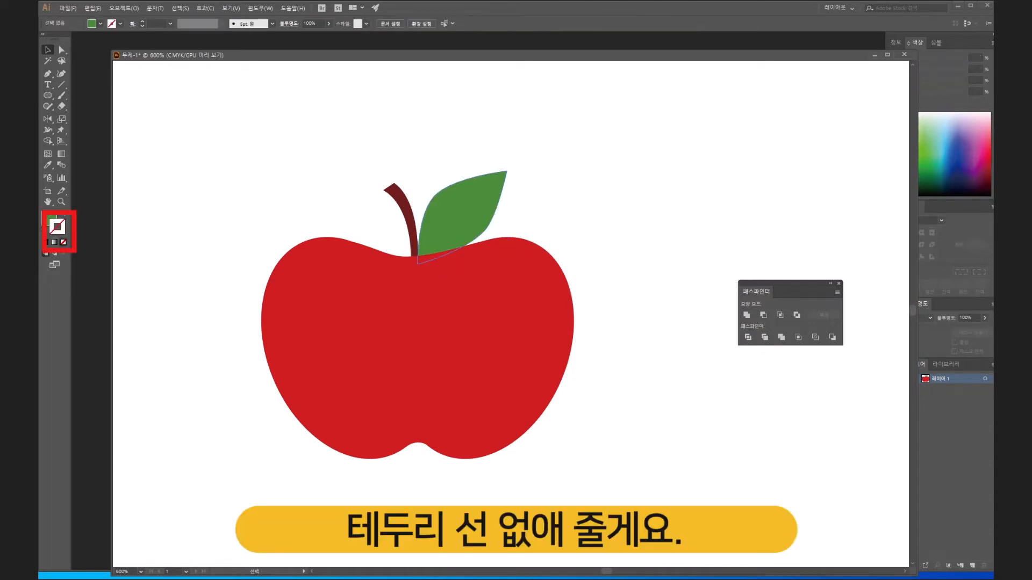
- Move the leaf up so its base clears the apple's body, and make it very slightly smaller
left_click_drag(441, 278, 427, 265)
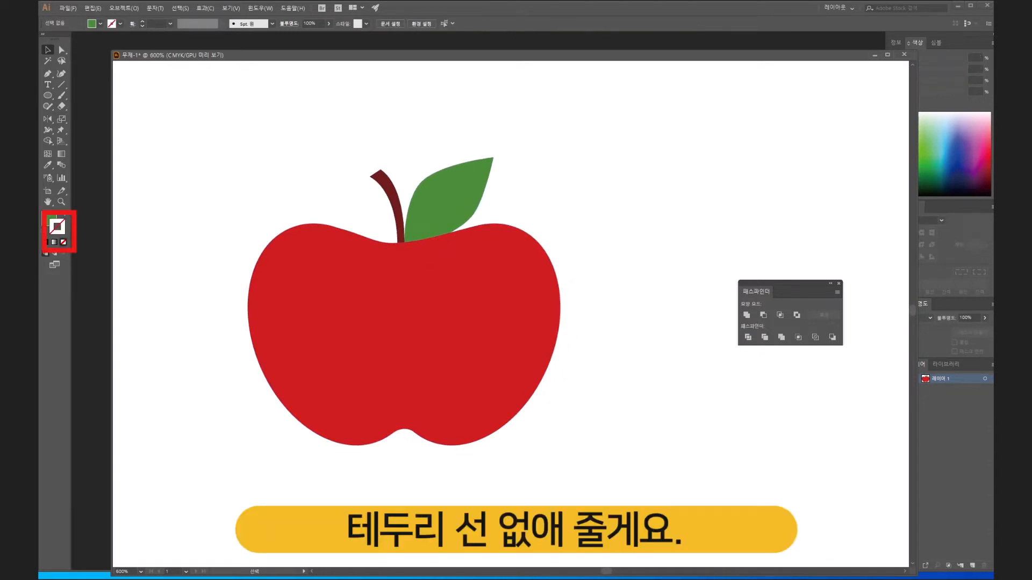
left_click(447, 203)
left_click_drag(447, 203, 447, 184)
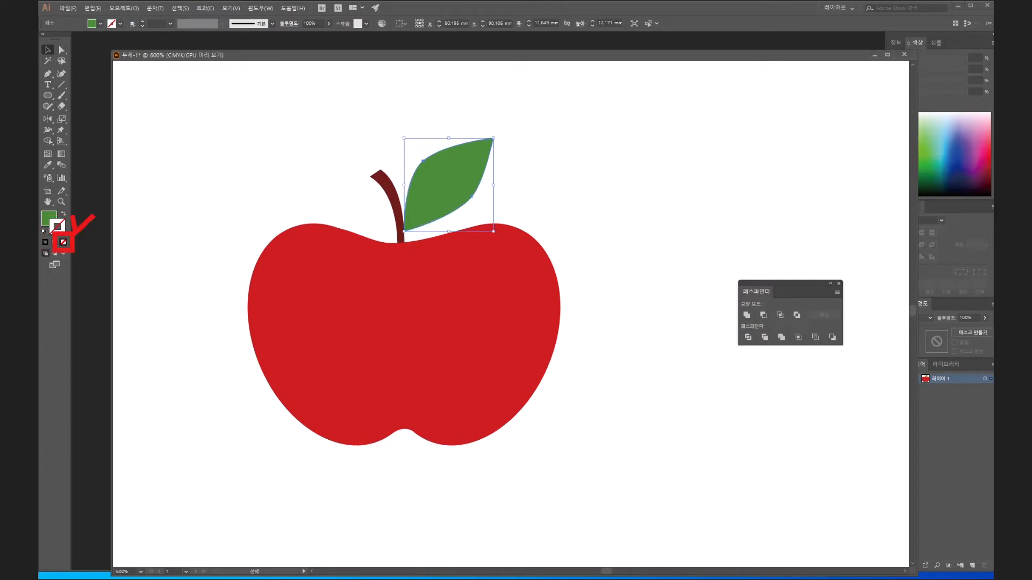
left_click_drag(493, 138, 493, 141)
left_click(517, 153)
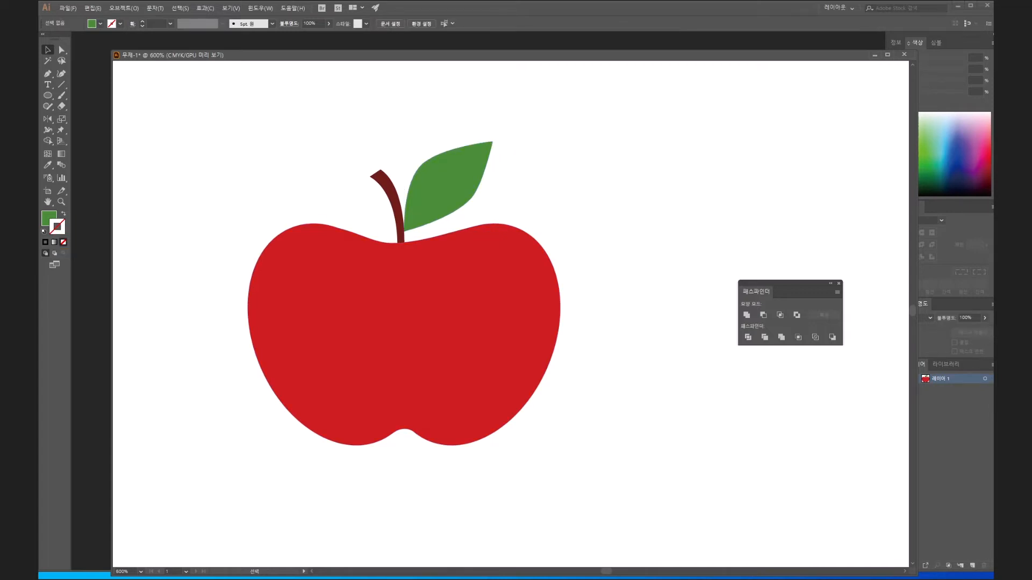
- Paste a copy of the apple body, stem and leaf in front of the originals and unite the copy into one shape
left_click_drag(313, 202, 594, 490)
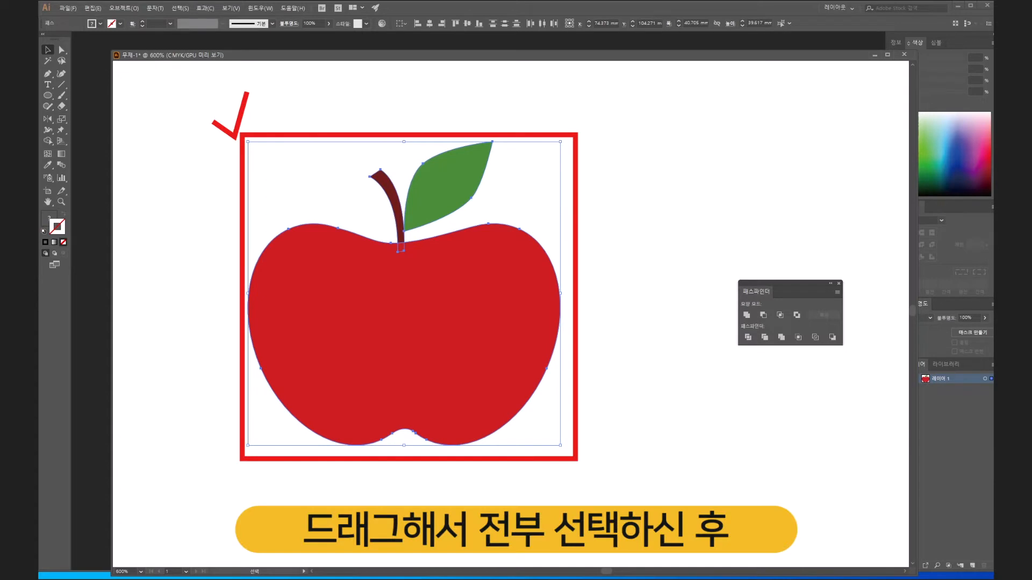
key("a")
key("v")
left_click(68, 8)
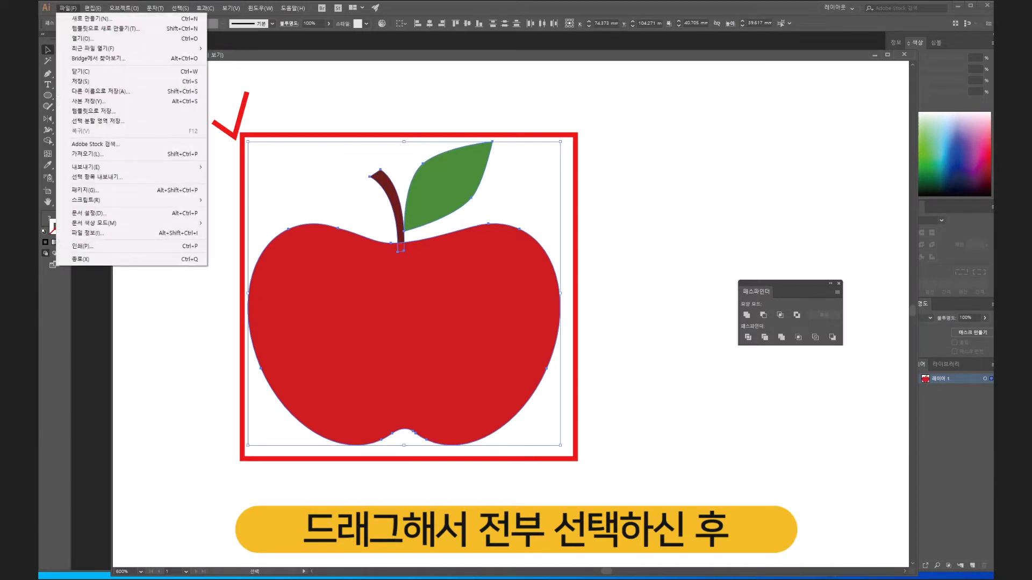
mouse_move(93, 8)
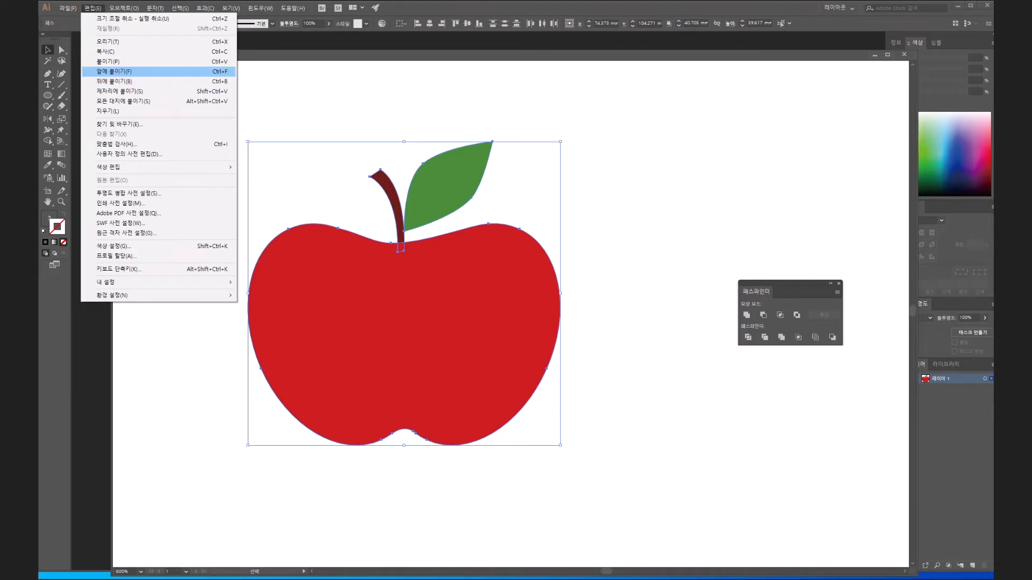
left_click(114, 71)
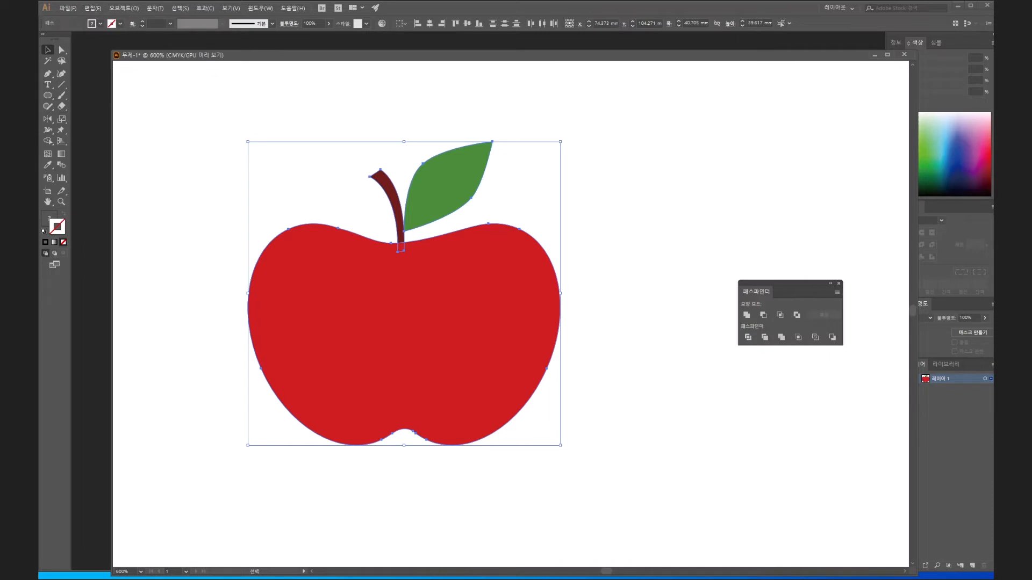
left_click(746, 315)
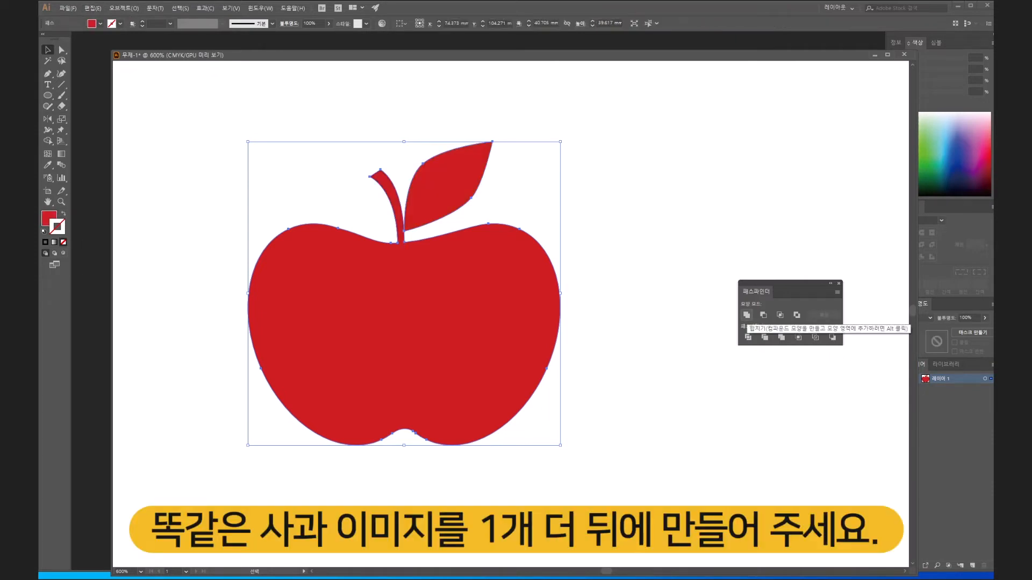
left_click(645, 317)
left_click_drag(420, 326, 431, 323)
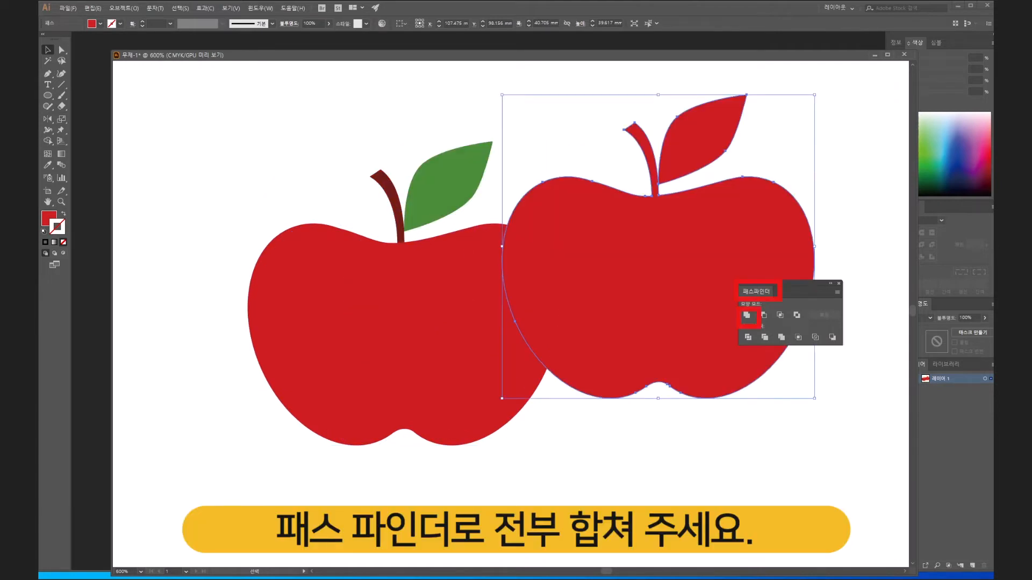
key("ctrl+z")
left_click_drag(446, 318, 747, 287)
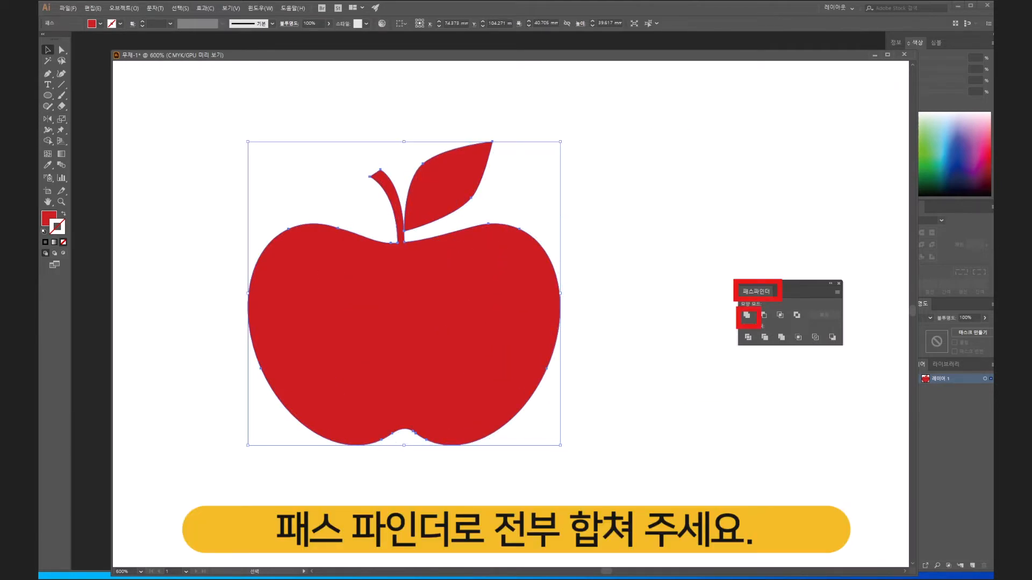
left_click_drag(488, 314, 704, 234)
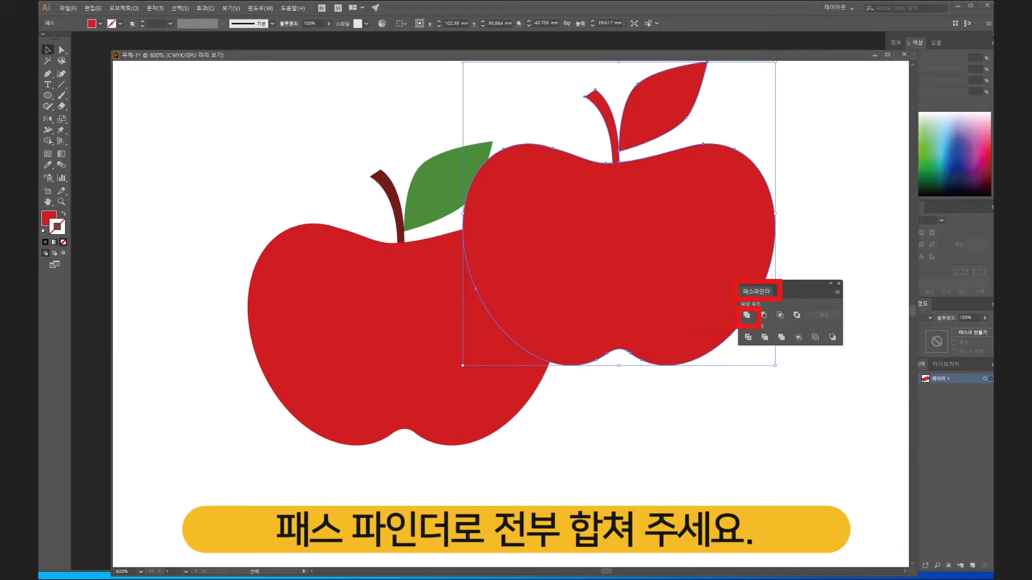
key("ctrl+z")
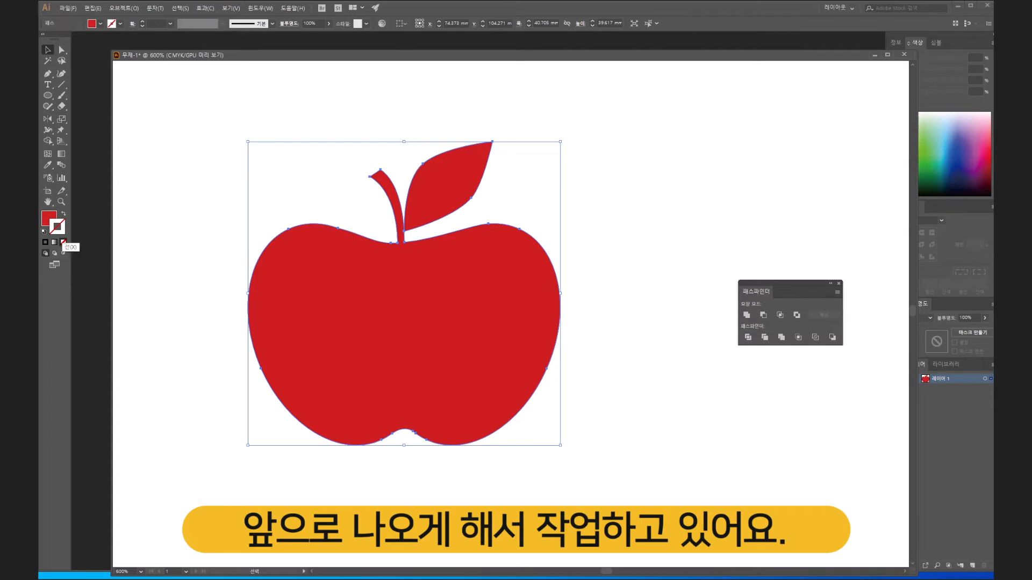
- Give the united apple copy an off-white outline, colour F2EBEB, with a 3 pt stroke weight
double_click(60, 231)
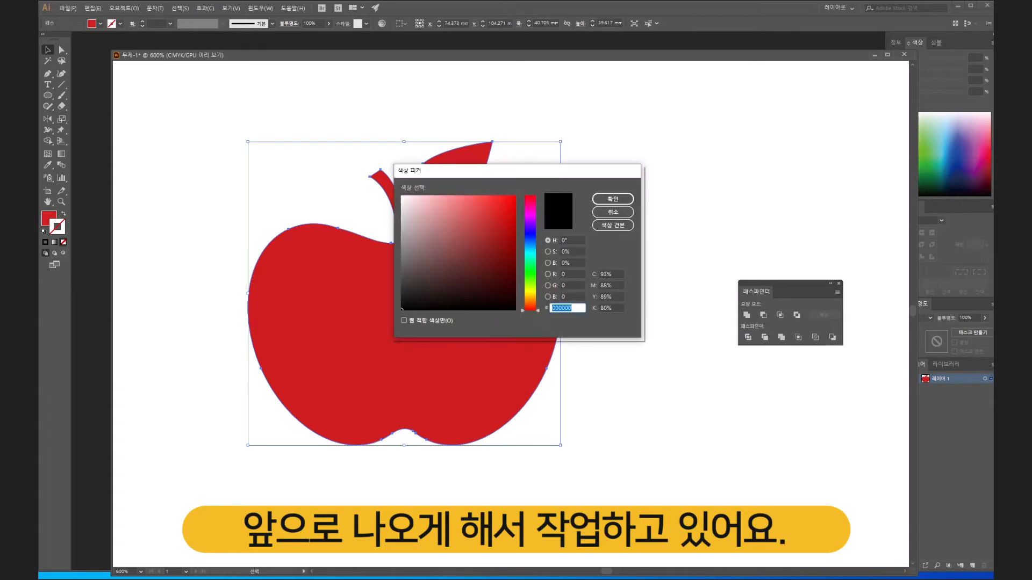
left_click(404, 201)
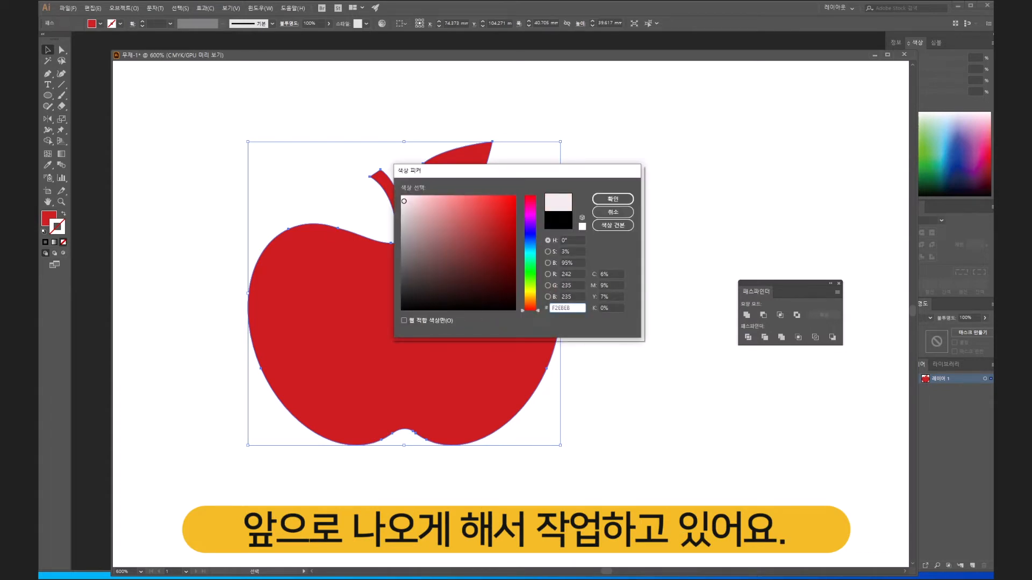
left_click(613, 199)
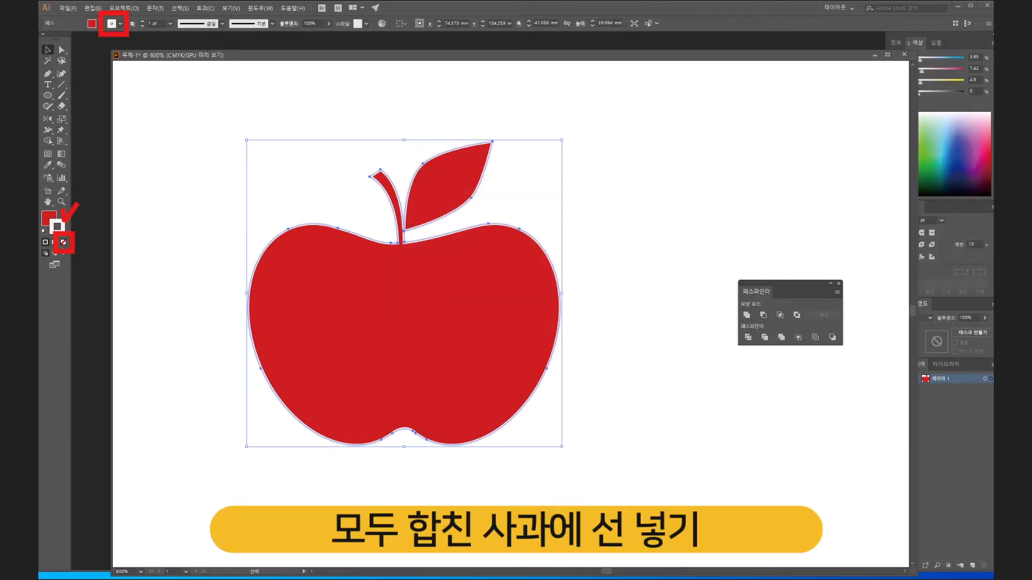
left_click(170, 23)
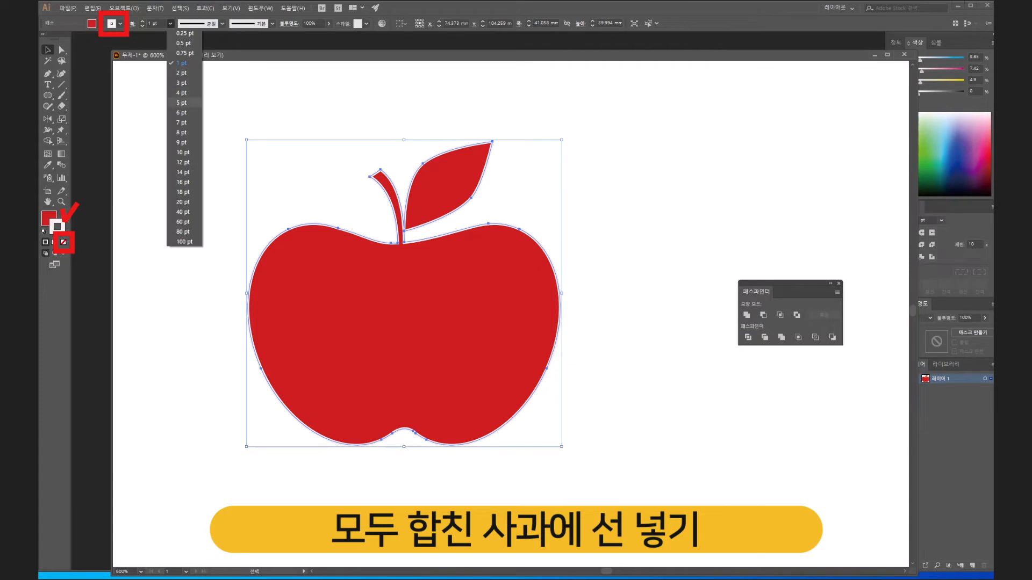
left_click(183, 112)
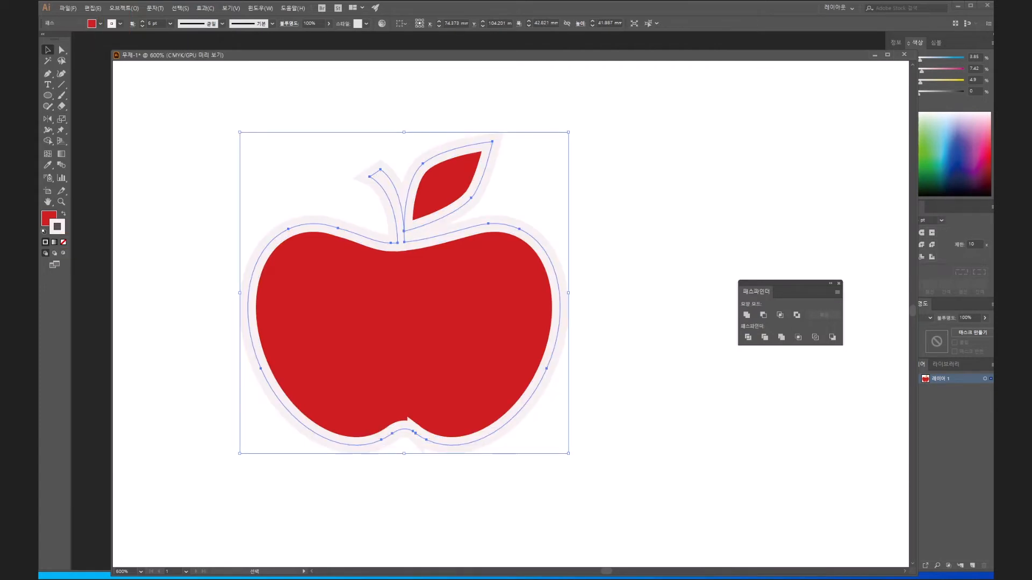
left_click(169, 23)
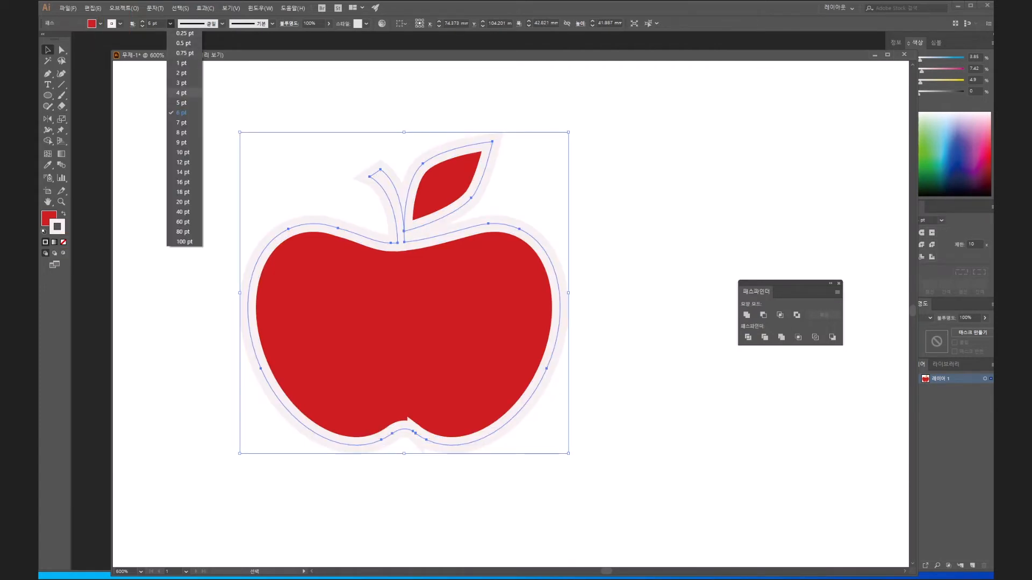
left_click(182, 83)
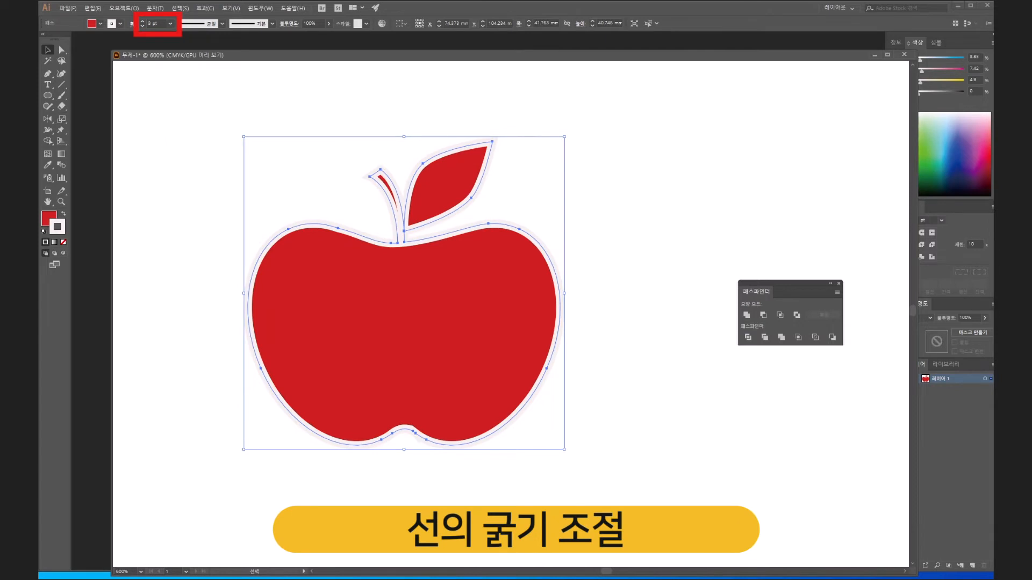
left_click(272, 24)
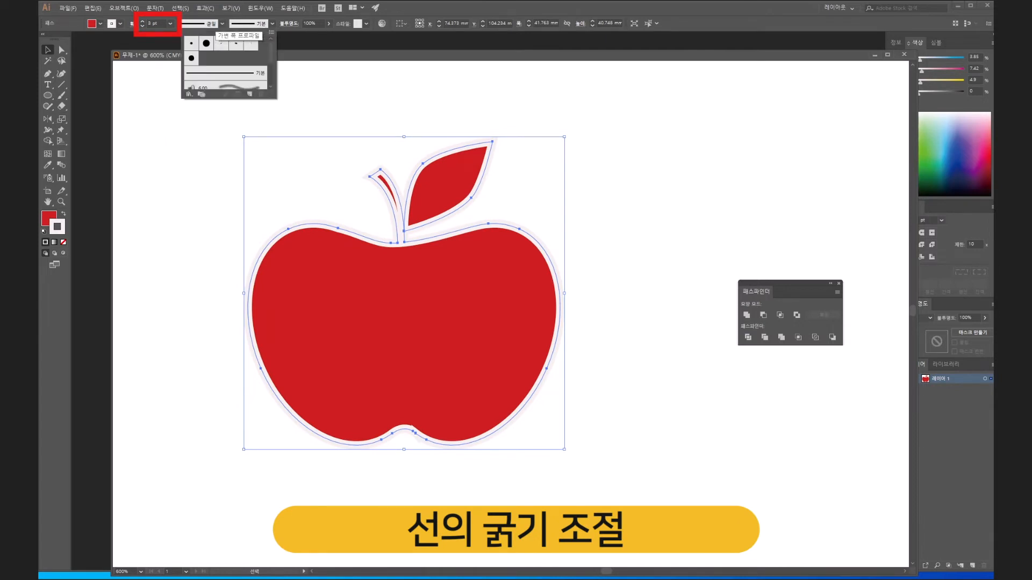
left_click(222, 24)
left_click(222, 24)
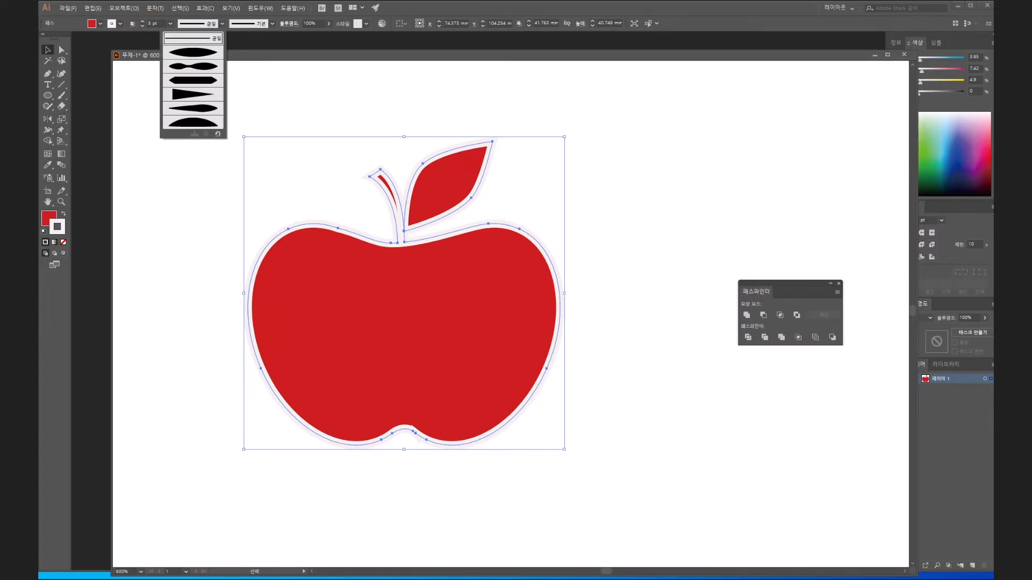
- Align the united apple's stroke to the outside of its path
left_click(133, 24)
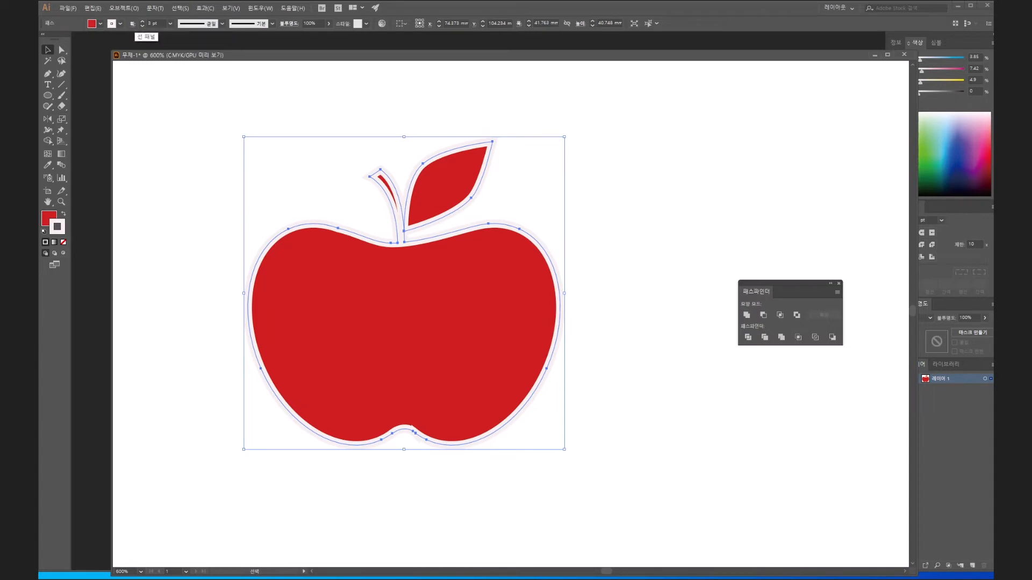
left_click(132, 24)
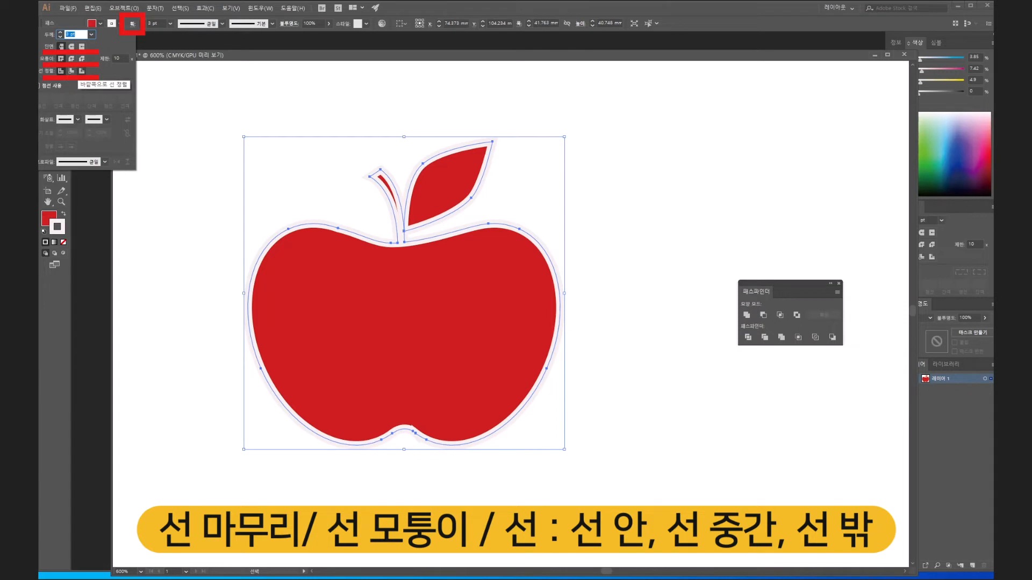
left_click(82, 70)
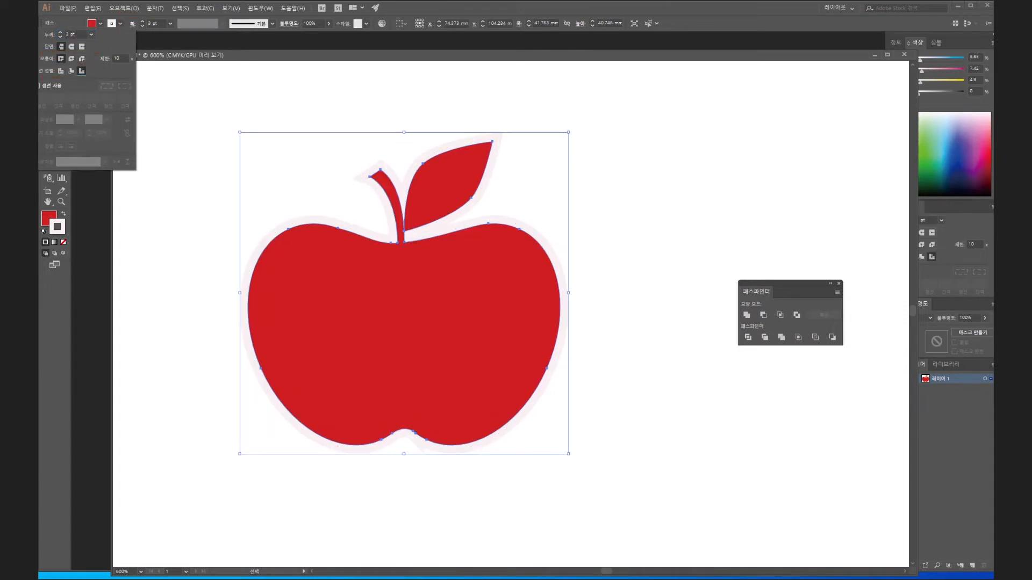
key("Escape")
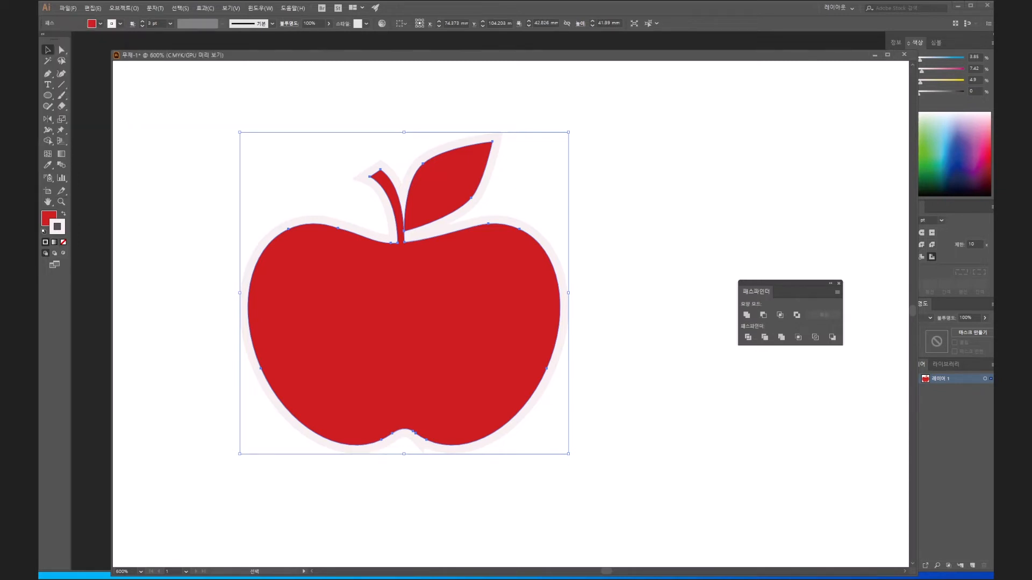
- Set the united apple's stroke colour to dark green, 05664C
double_click(58, 227)
type("066048")
key("Tab")
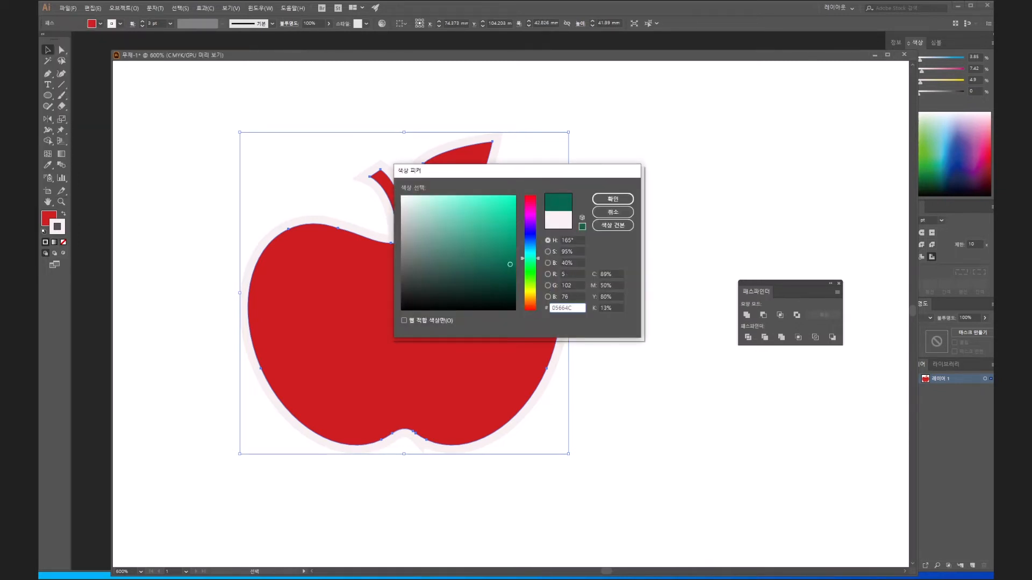
key("Return")
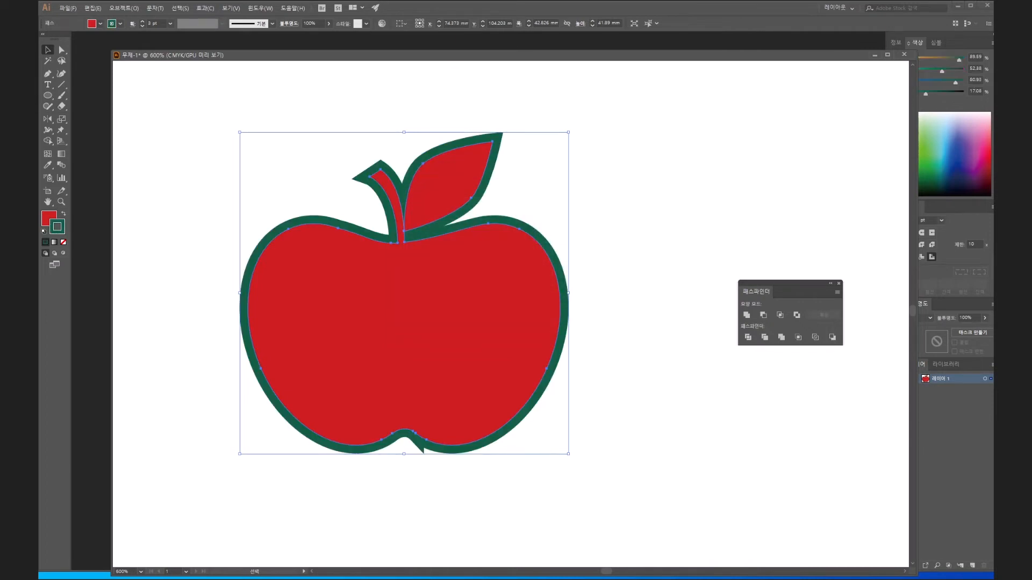
- Try bevel and round corners on the united apple's outline, with its stroke aligned inside, outside and centred on the path
left_click(133, 24)
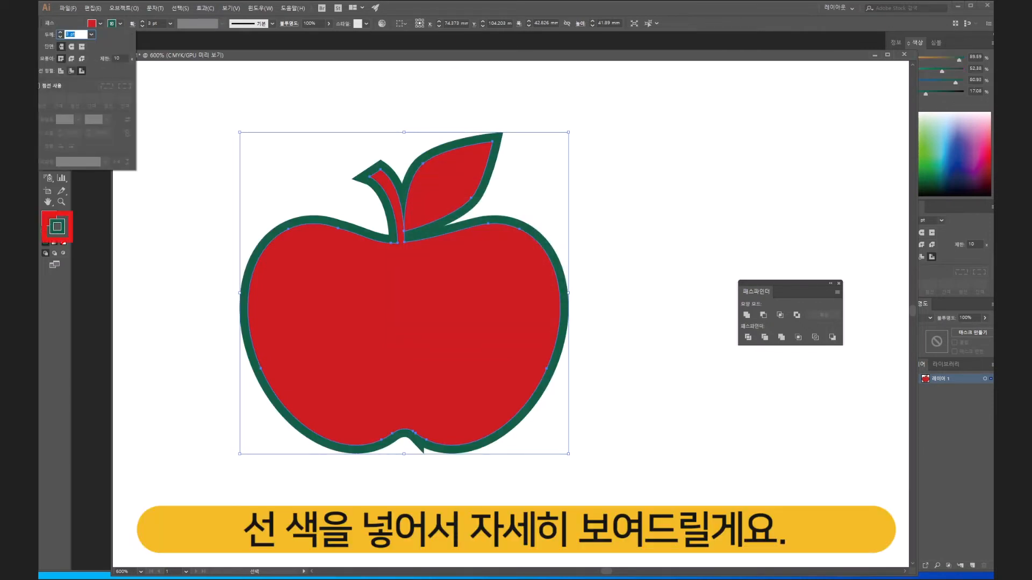
left_click(81, 59)
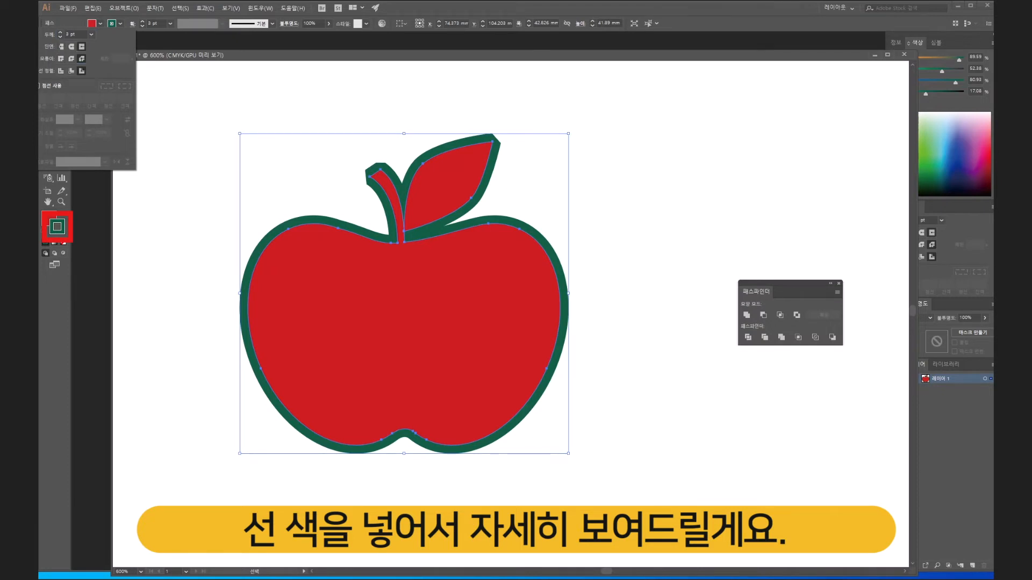
left_click(71, 70)
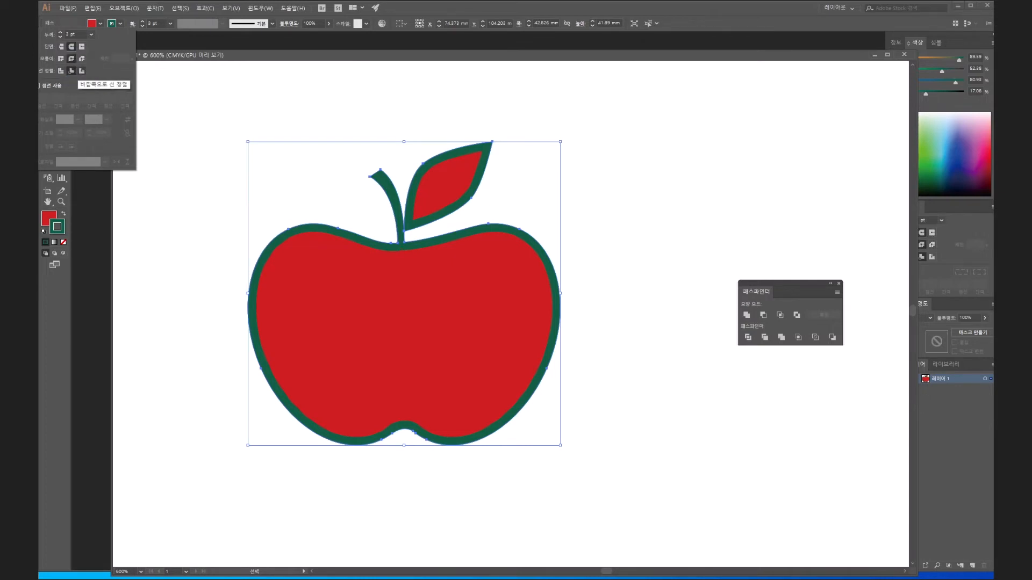
left_click(81, 70)
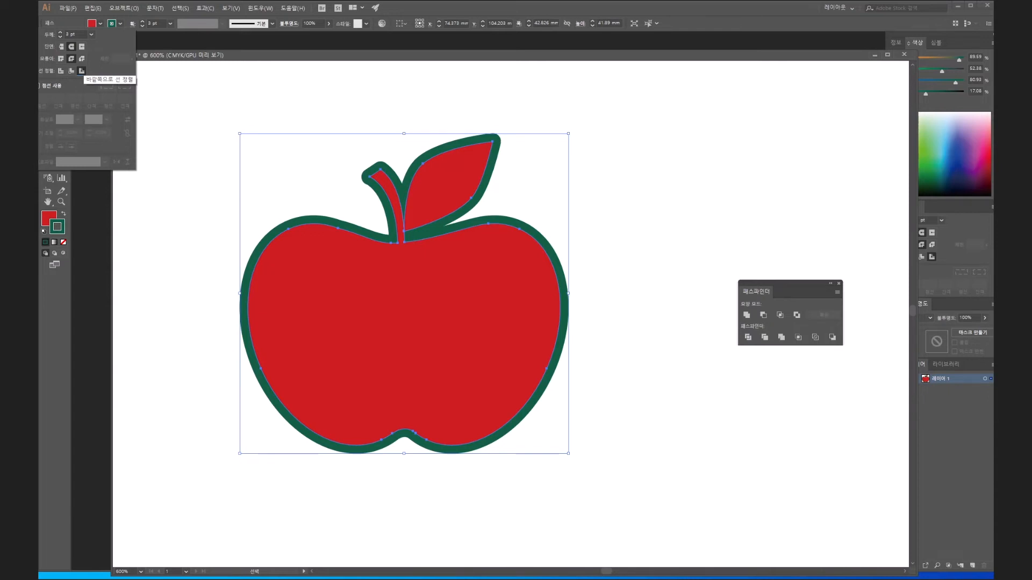
left_click(71, 70)
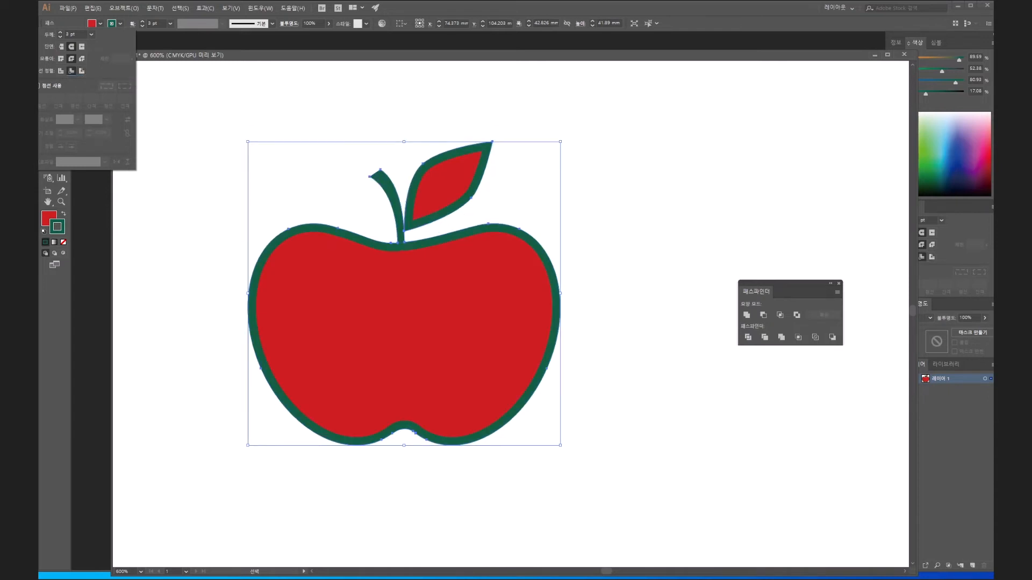
left_click(61, 70)
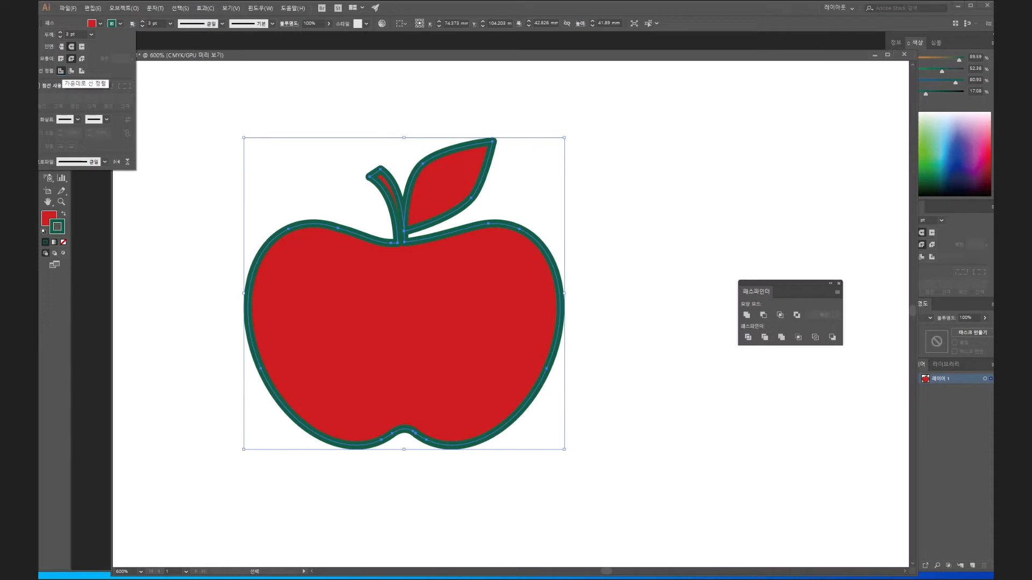
- Compare miter, bevel and round joins on the centred outline, and try inside and outside alignment with the round join
left_click(61, 58)
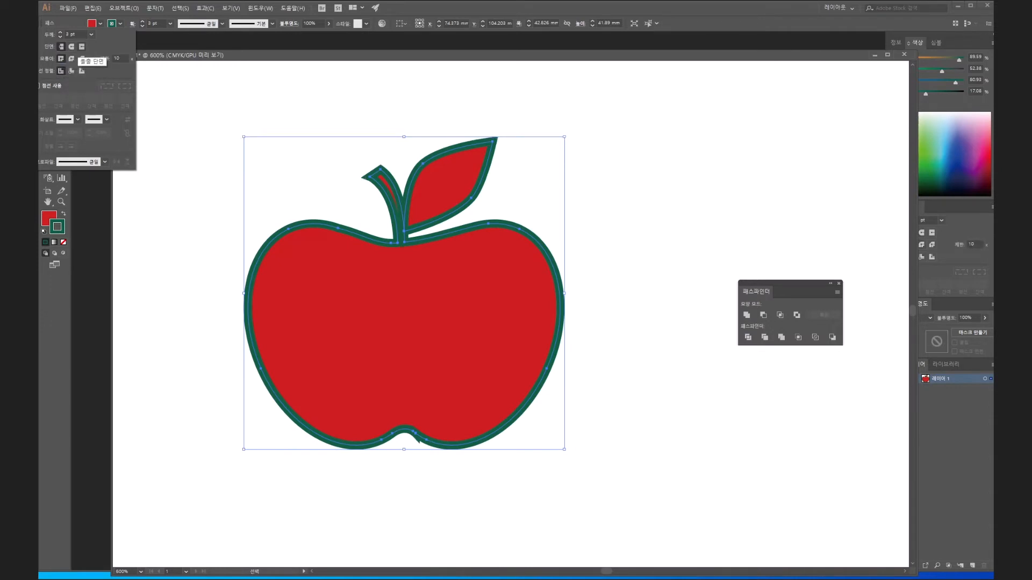
left_click(82, 58)
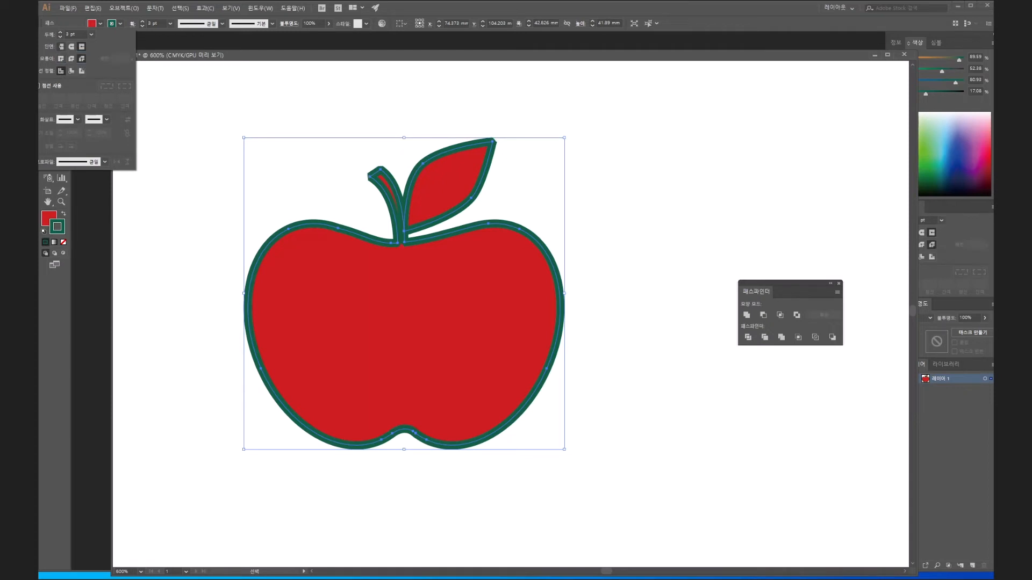
left_click(71, 46)
left_click(71, 58)
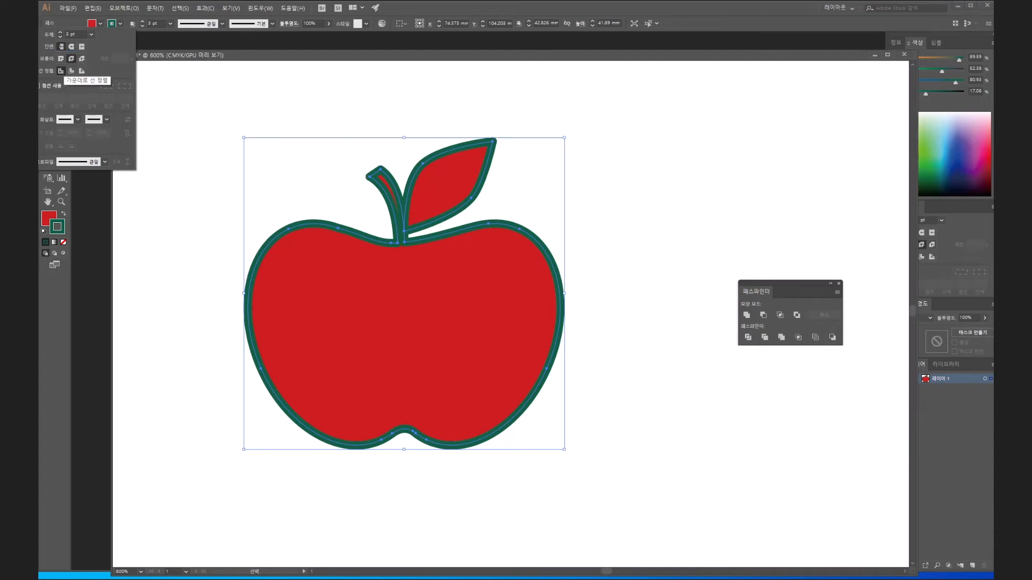
left_click(71, 70)
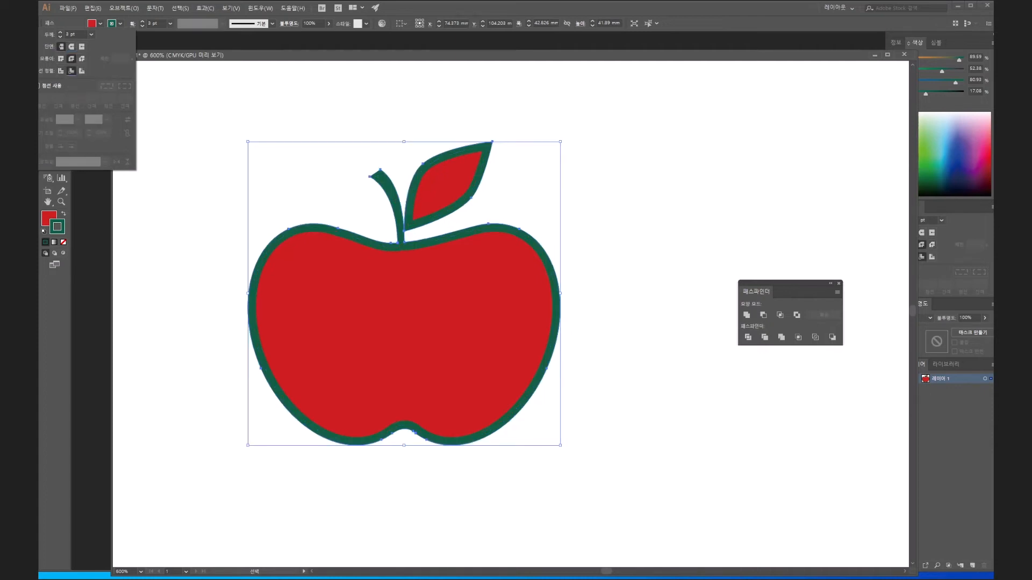
left_click(81, 70)
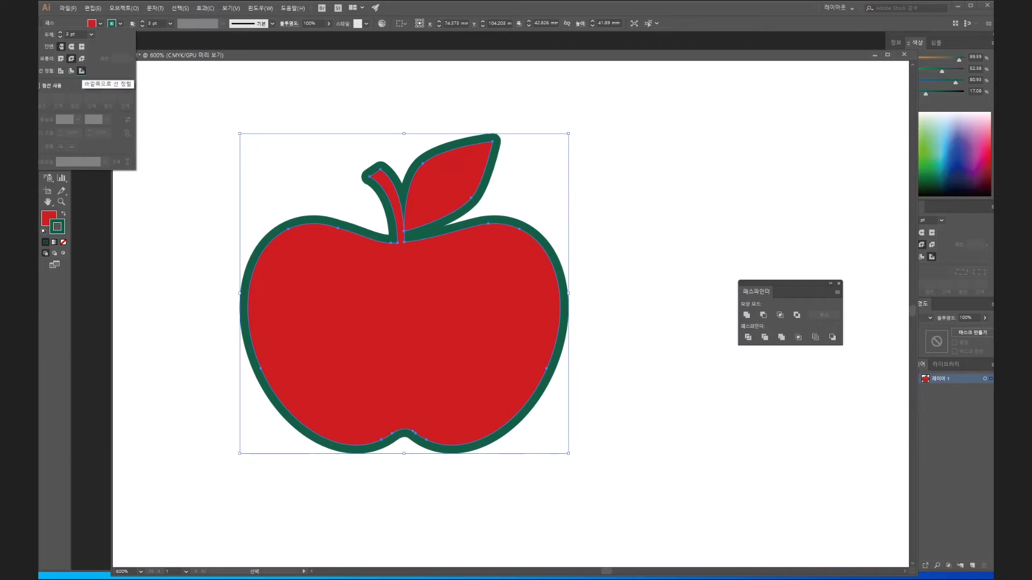
- Compare the miter join with the round join on the outer outline, and give the stroke round joins and round caps
left_click(60, 58)
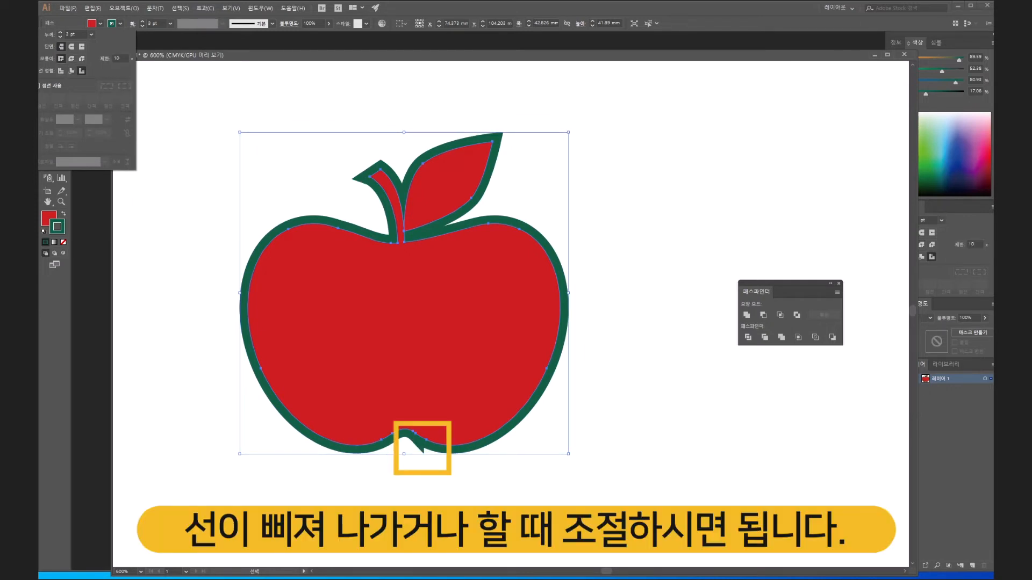
left_click(71, 58)
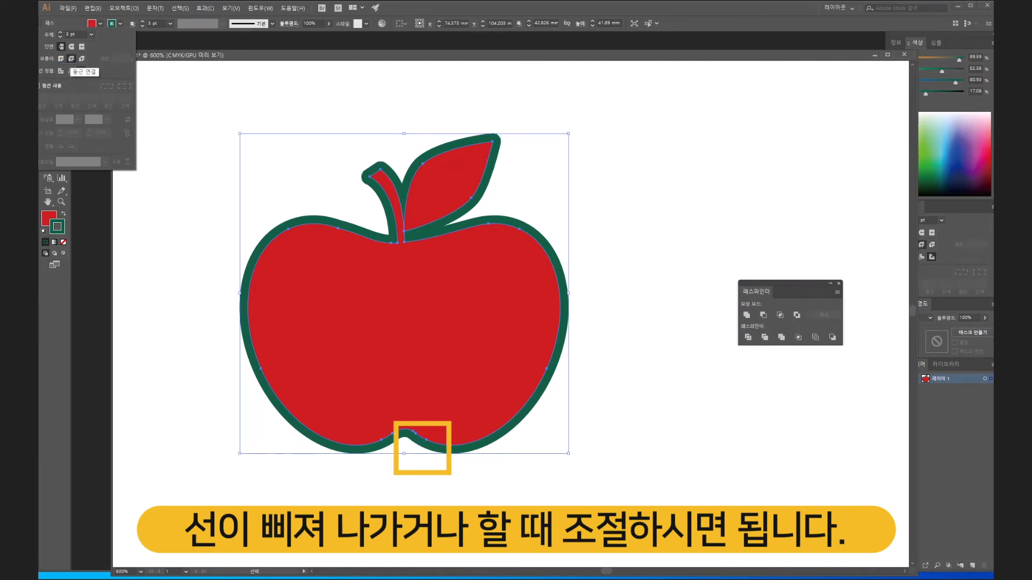
left_click(72, 47)
left_click(62, 47)
left_click(72, 47)
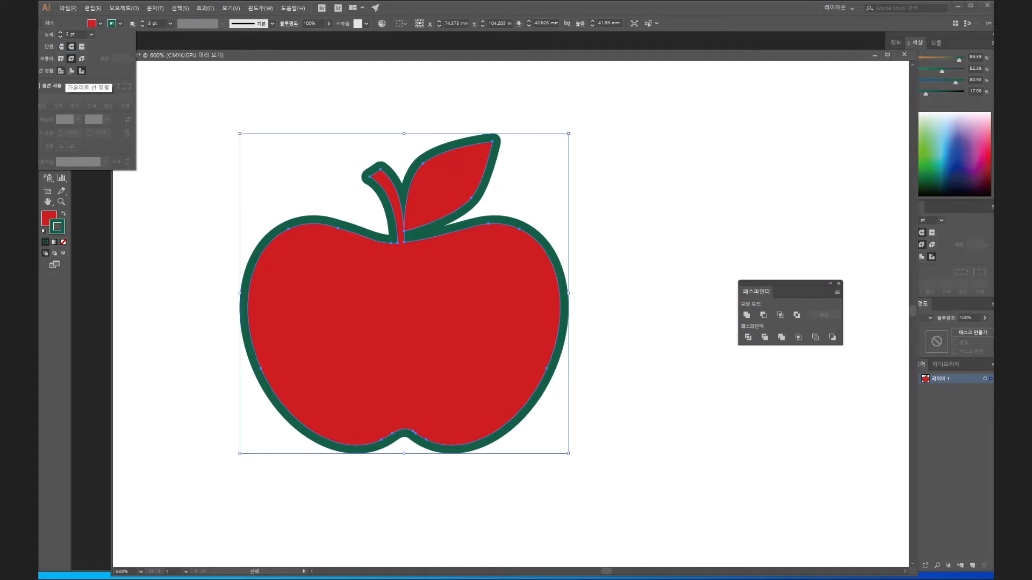
key("Escape")
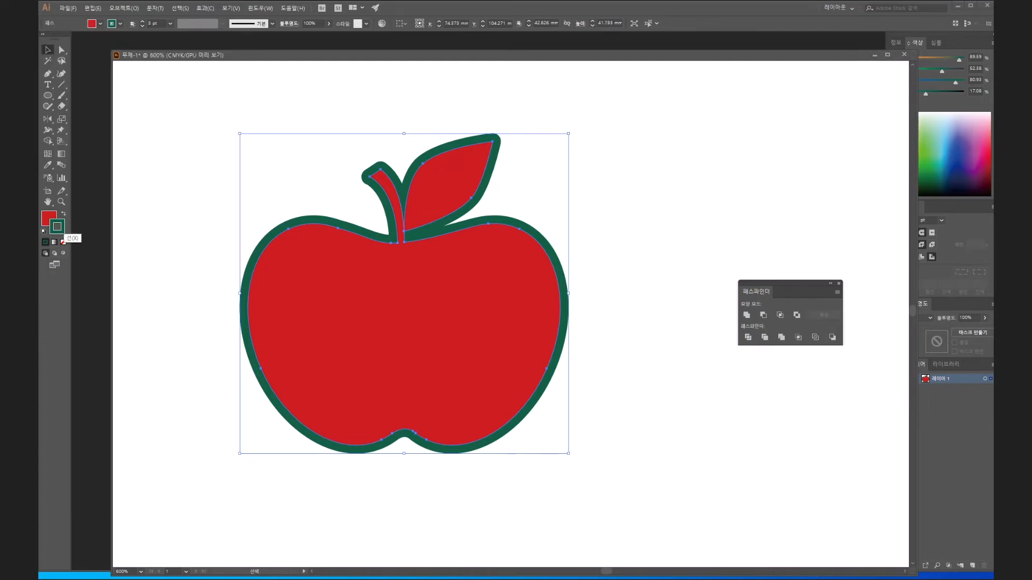
- Change the united apple's stroke colour from green to near-white
double_click(57, 226)
left_click(402, 198)
key("Return")
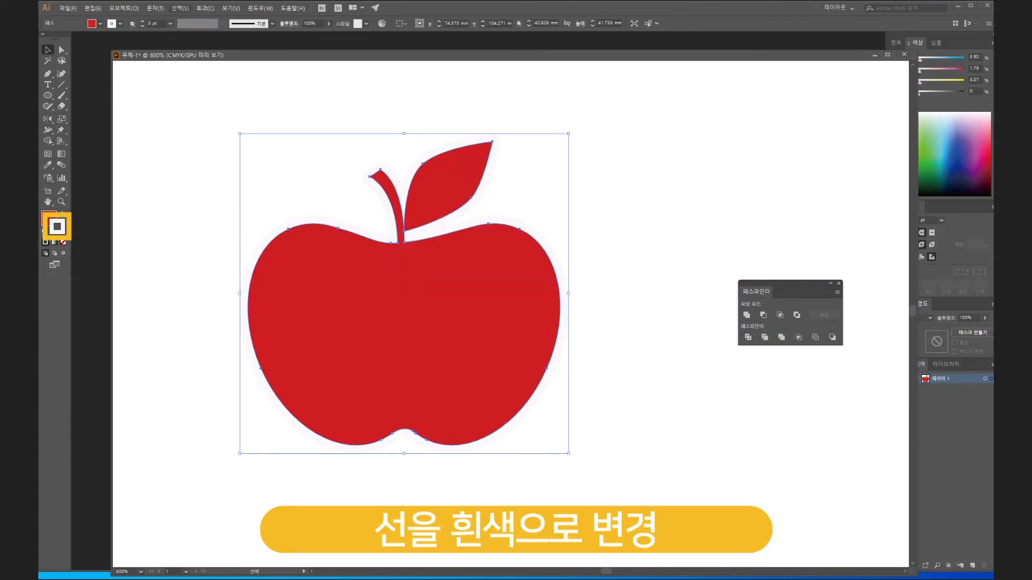
- Start an Outer Glow effect on the united apple with a black glow in Normal mode and preview it
left_click(205, 8)
mouse_move(231, 89)
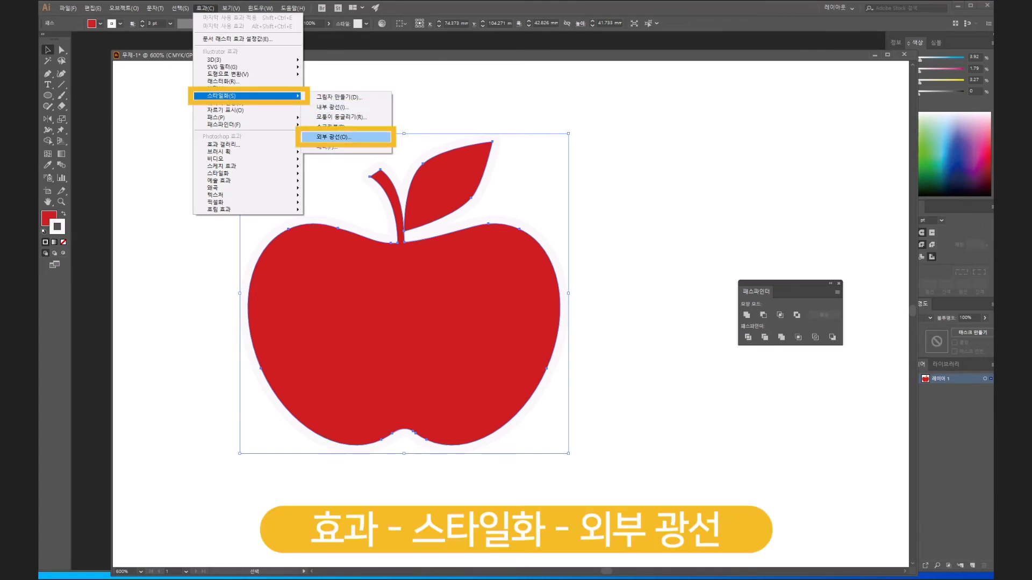
left_click(333, 137)
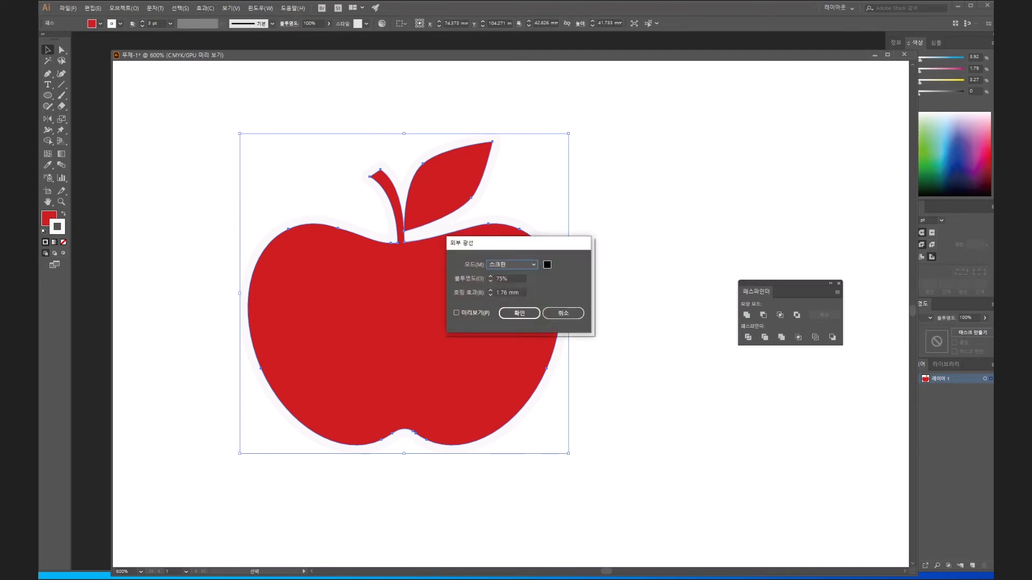
left_click(512, 264)
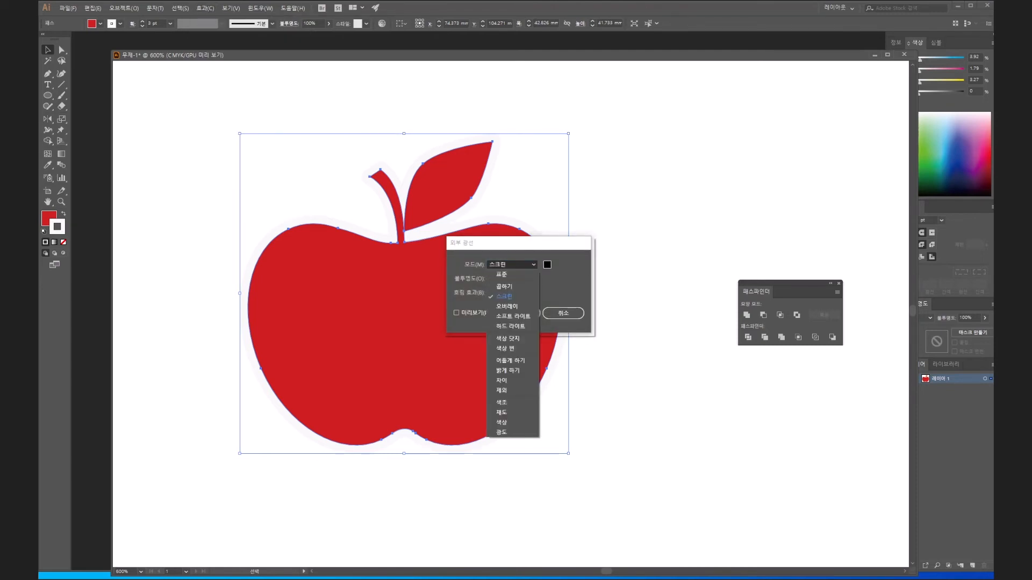
left_click(502, 275)
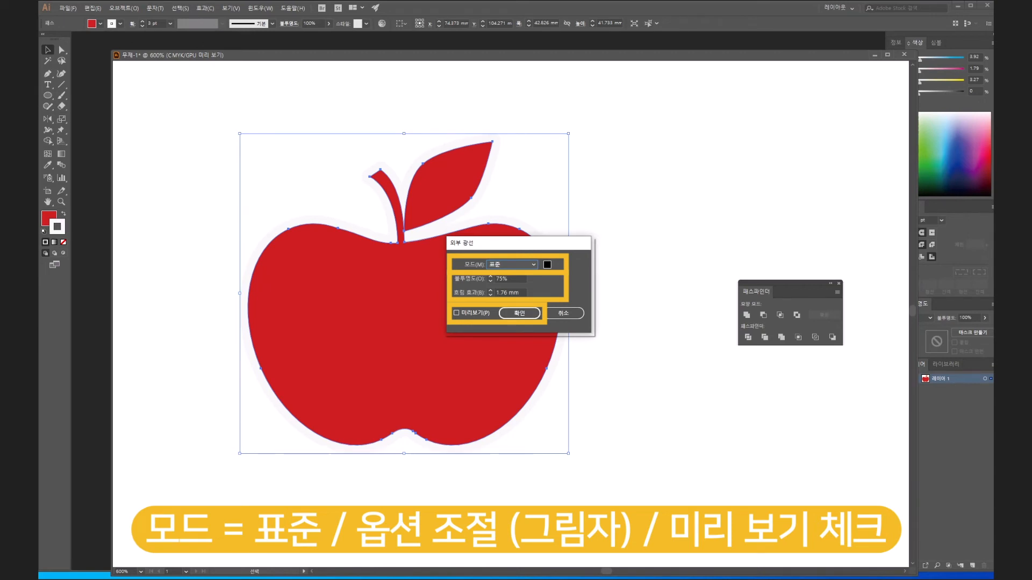
left_click(457, 312)
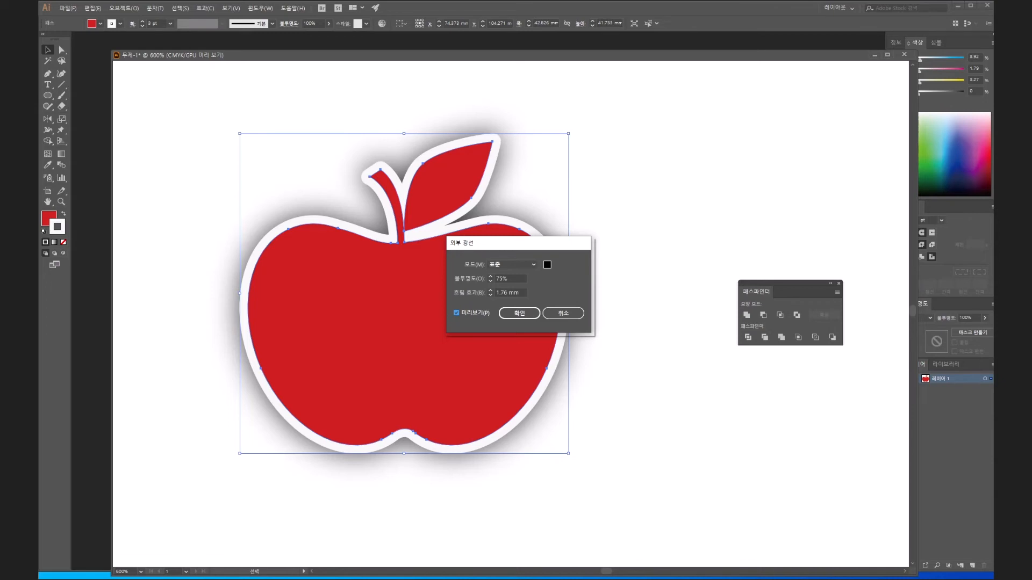
- Set the outer glow's blur to 1 mm and its opacity to 47%
left_click(490, 295)
left_click(490, 295)
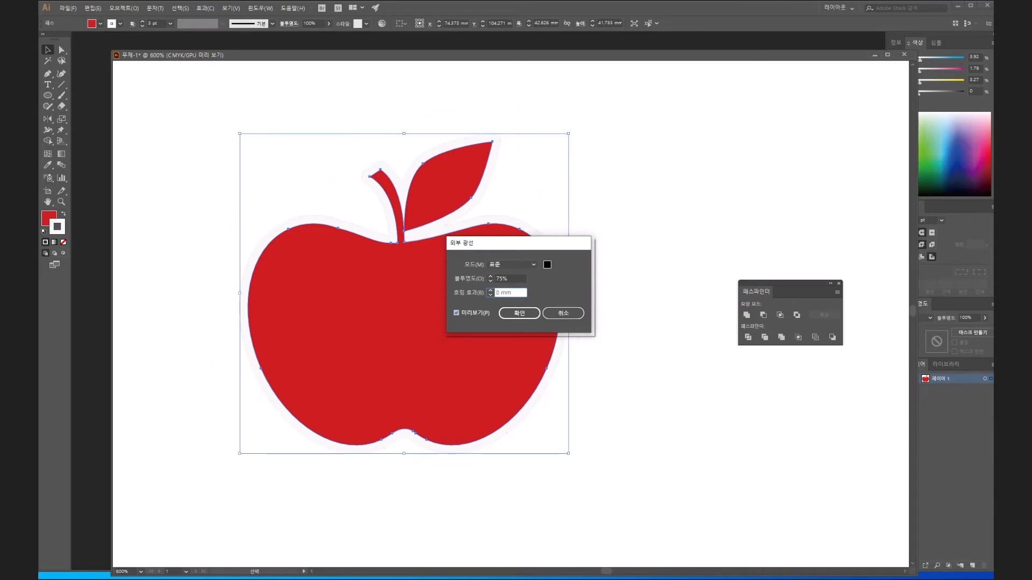
left_click(491, 290)
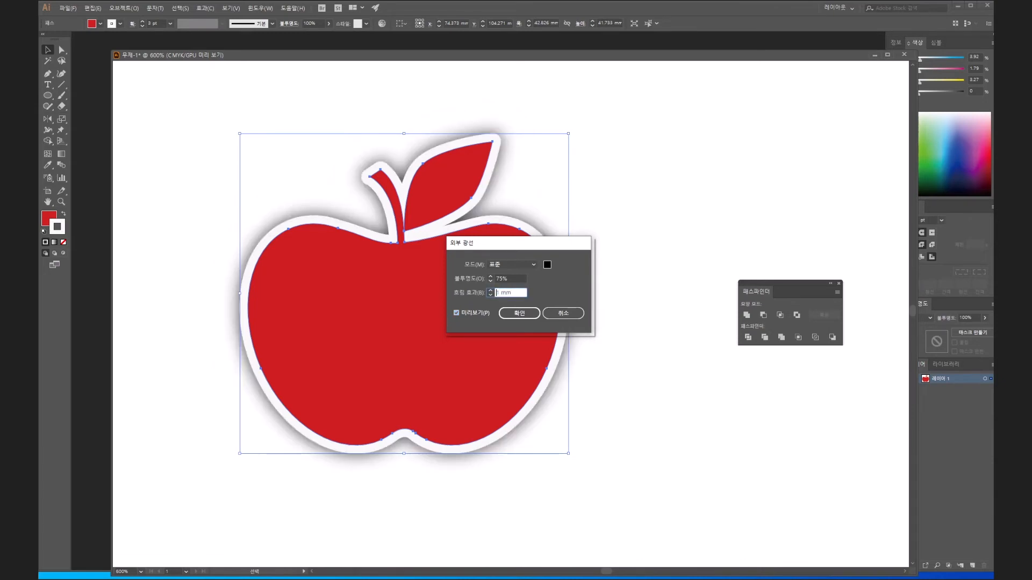
left_click(490, 281)
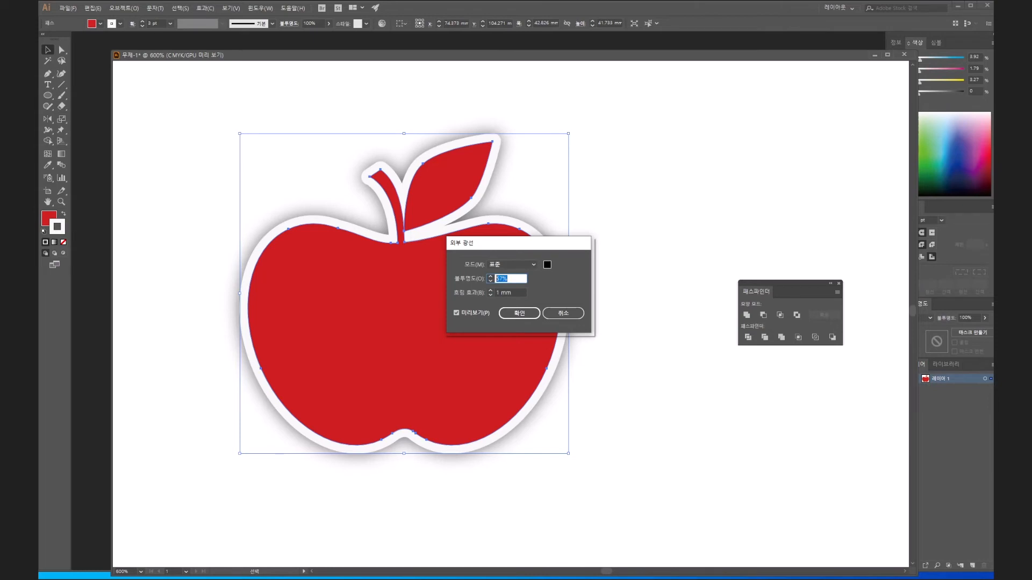
key("Down")
key("Down")
key("Down")
key("Down")
key("Down")
key("Tab")
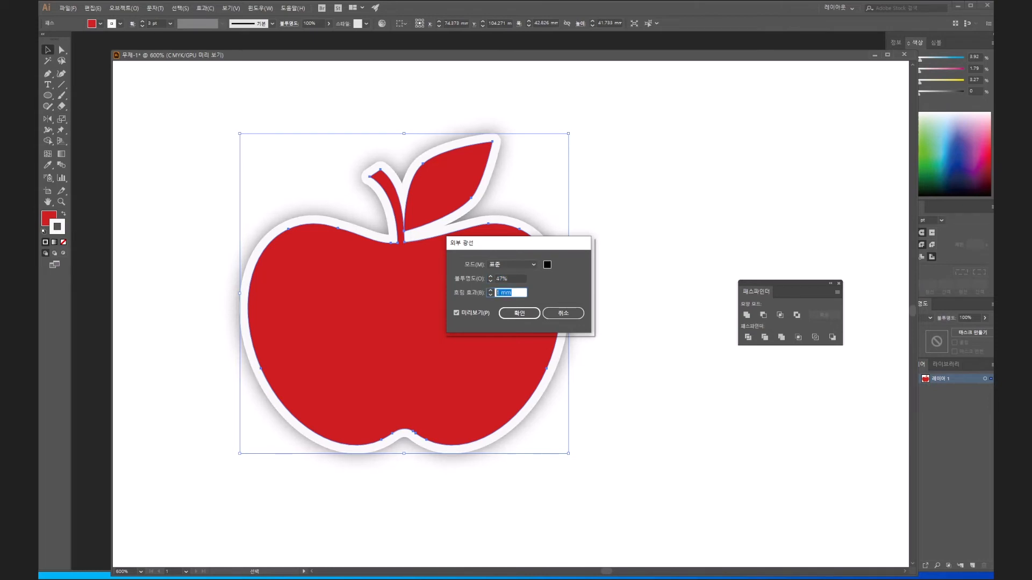
- Try a 4 mm blur, set the outer glow to 50% opacity and 1 mm blur, and apply the effect
key("Up")
key("Up")
key("Up")
key("shift+Tab")
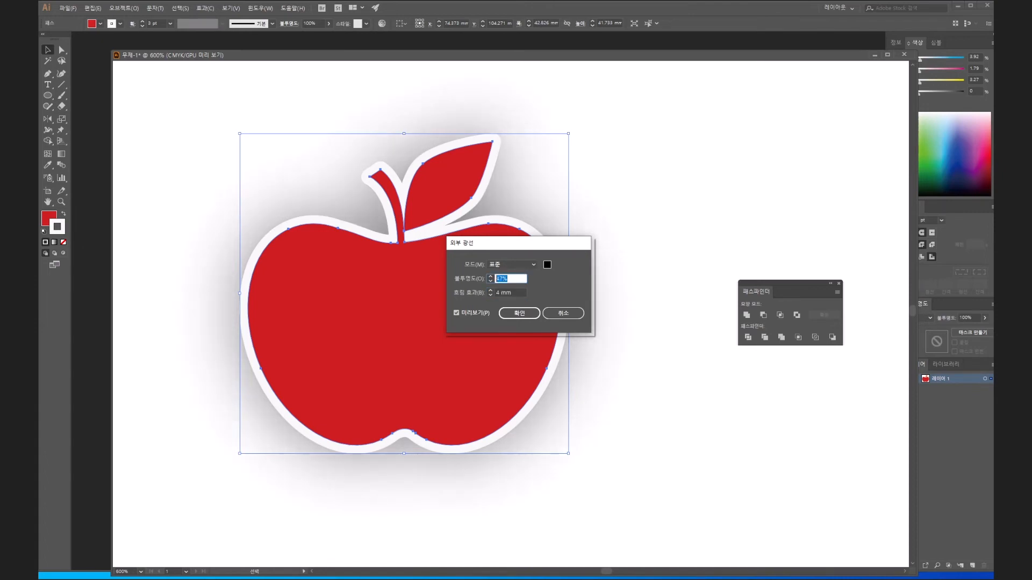
key("Tab")
key("Down")
key("Down")
key("Down")
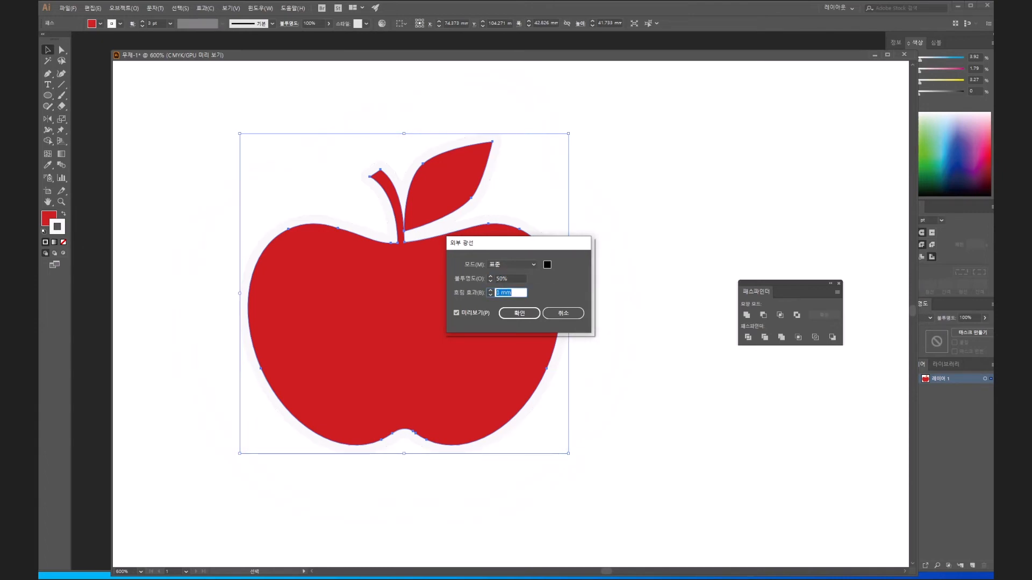
key("Return")
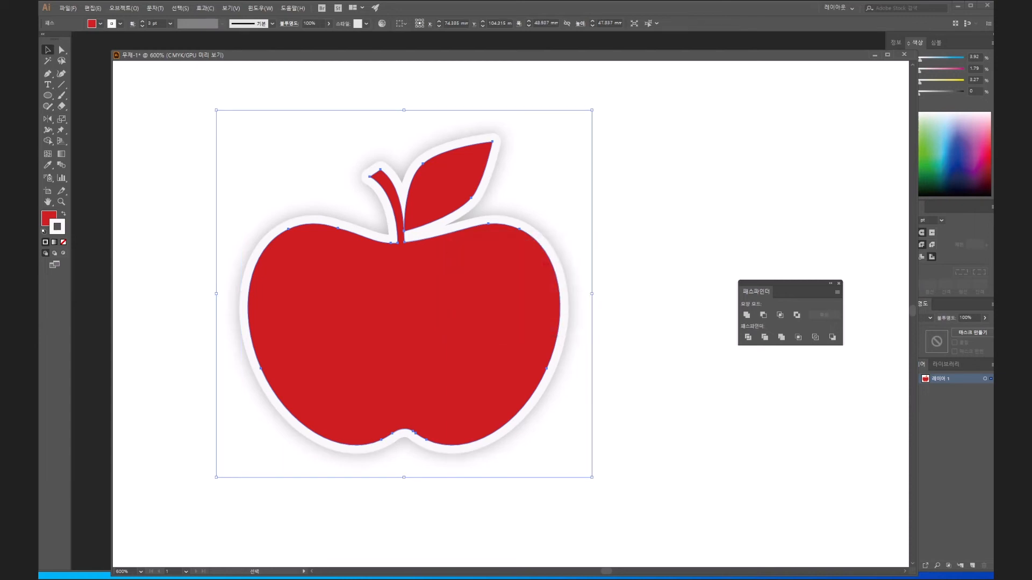
- Send the united, outlined apple shape to the back behind the coloured body, stem and leaf, and deselect it
right_click(497, 287)
mouse_move(529, 417)
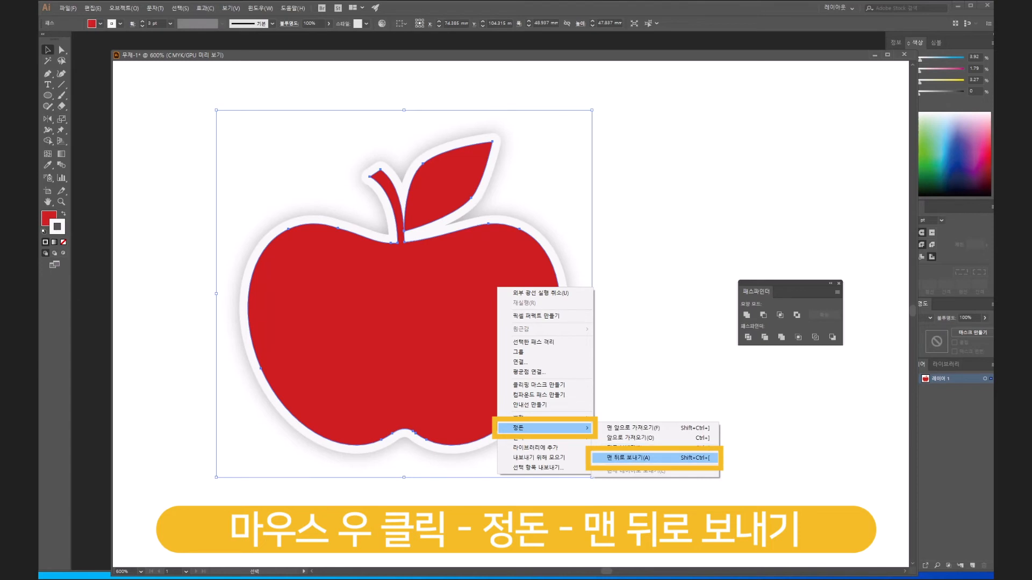
left_click(628, 458)
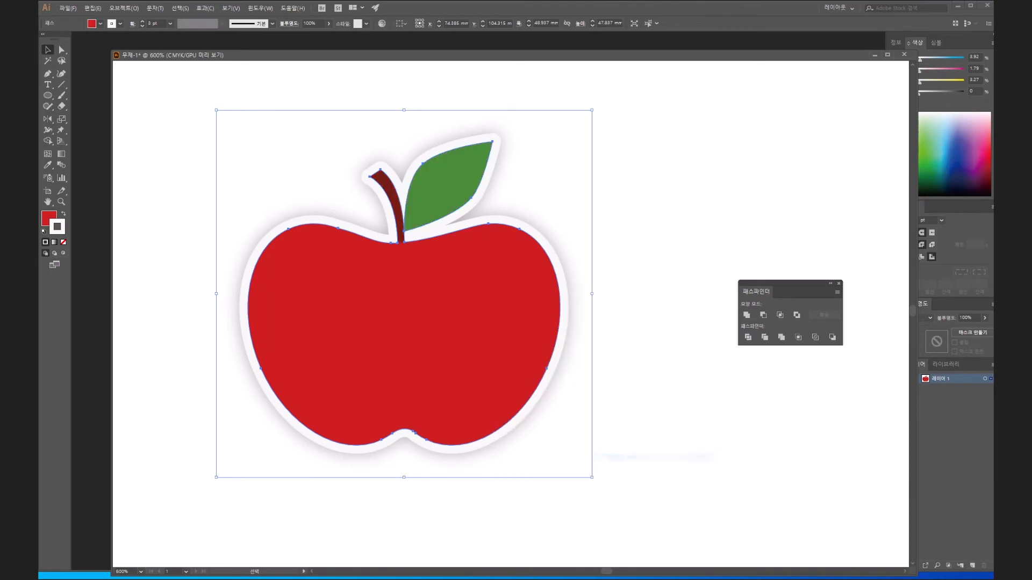
left_click(628, 458)
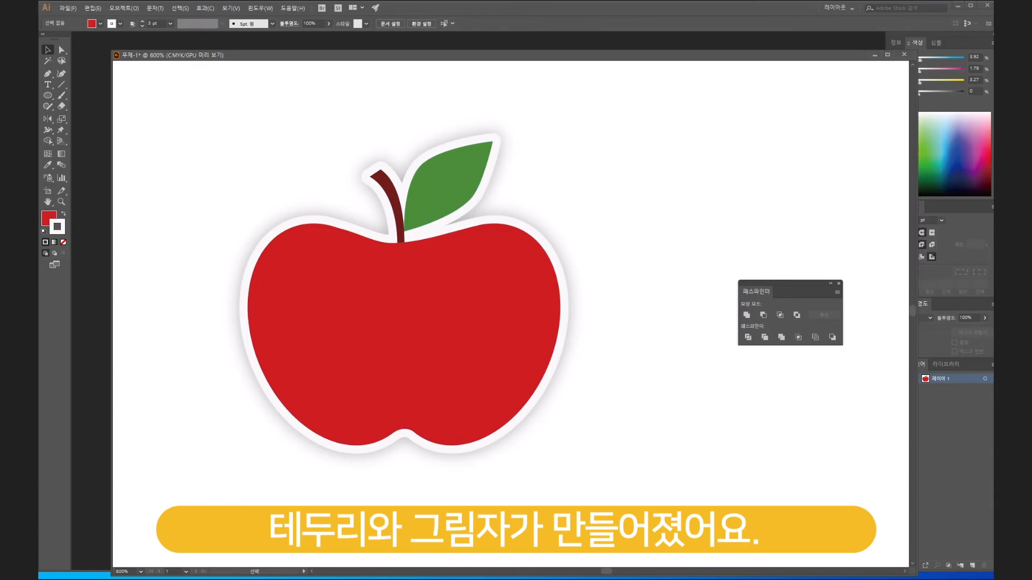
- Draw a curved white highlight with the Pen tool along the upper right side of the apple's body
left_click(47, 74)
left_click(492, 265)
left_click_drag(517, 294, 518, 306)
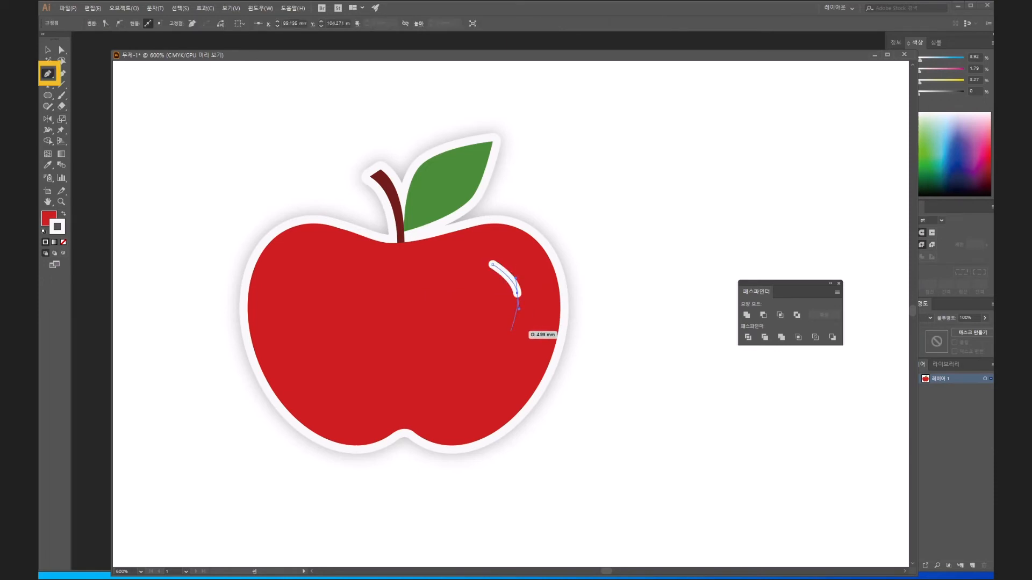
left_click_drag(510, 332, 519, 385)
key("v")
left_click(539, 249)
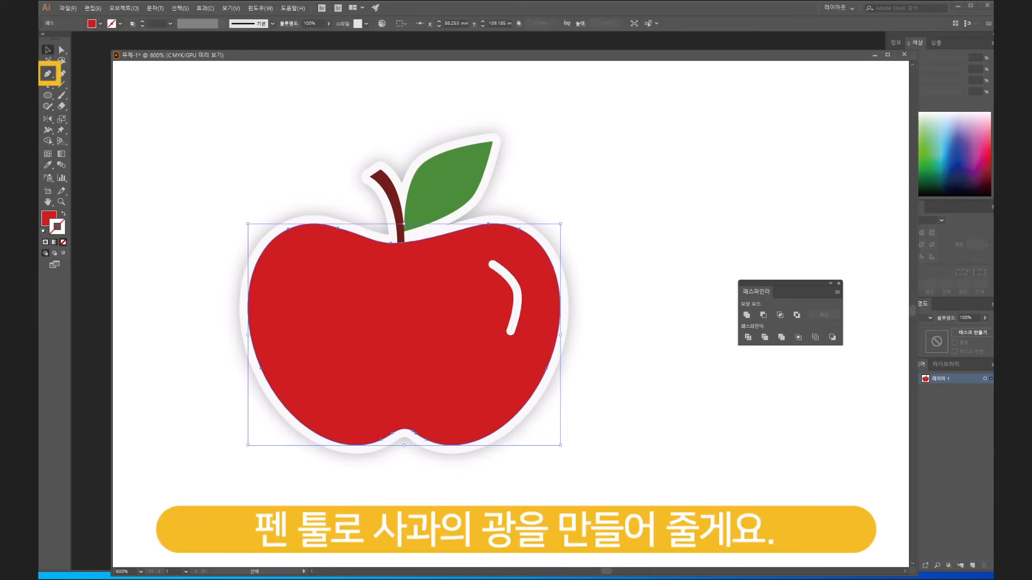
- Reshape the white highlight by pulling both end points inward and adjusting its middle curve to follow the apple's upper right edge
left_click(495, 266)
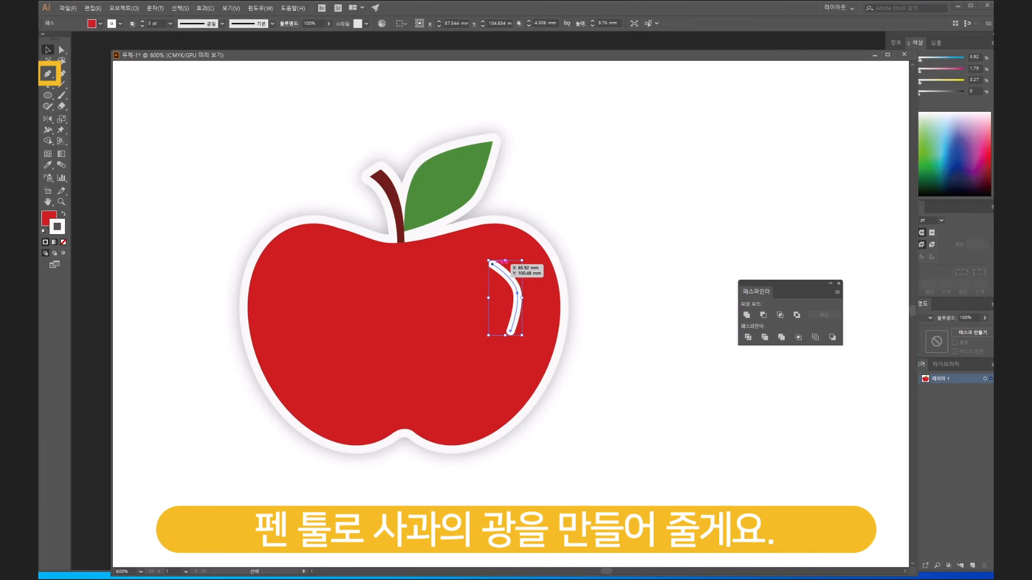
key("a")
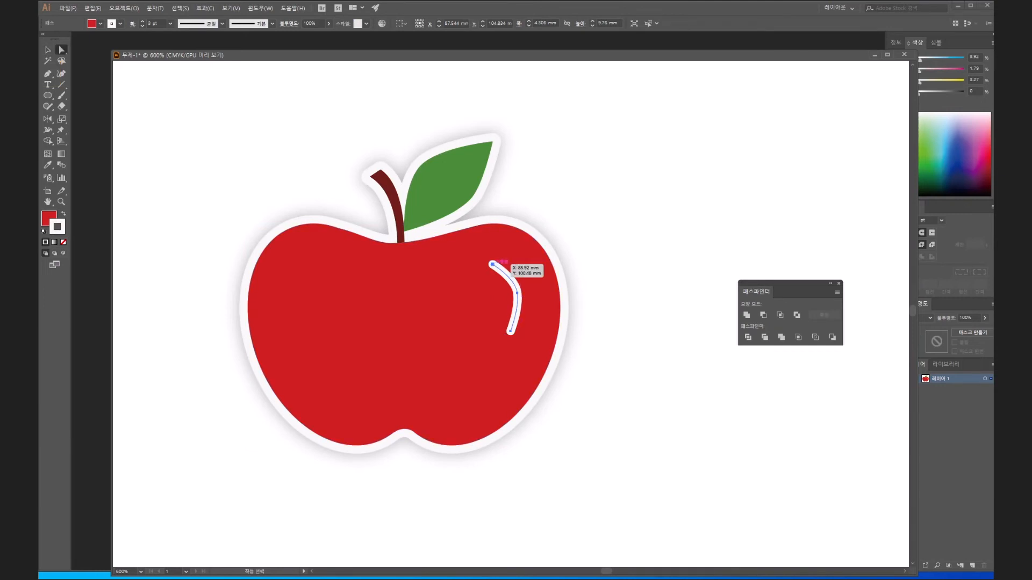
left_click(492, 264)
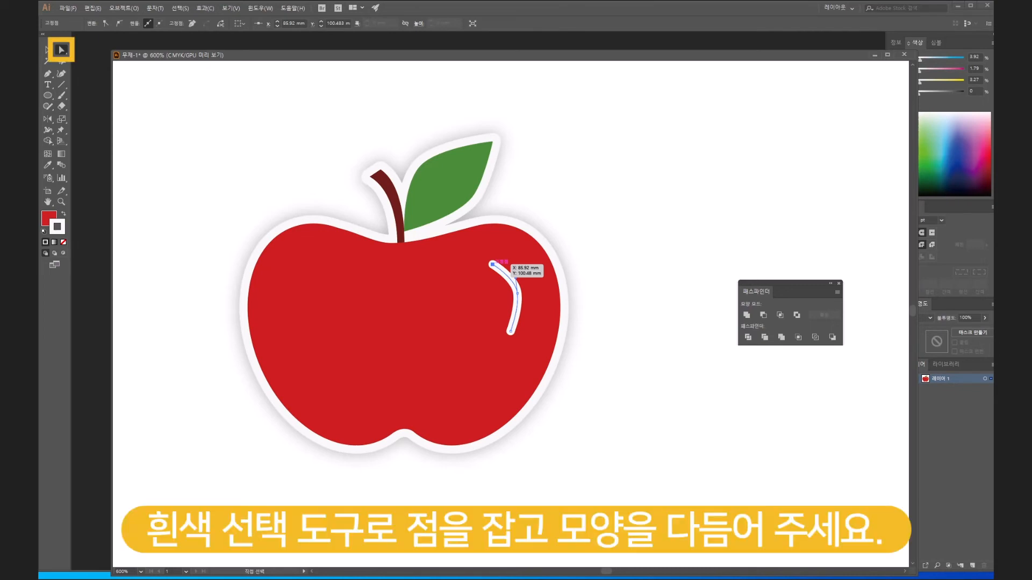
left_click_drag(492, 264, 496, 266)
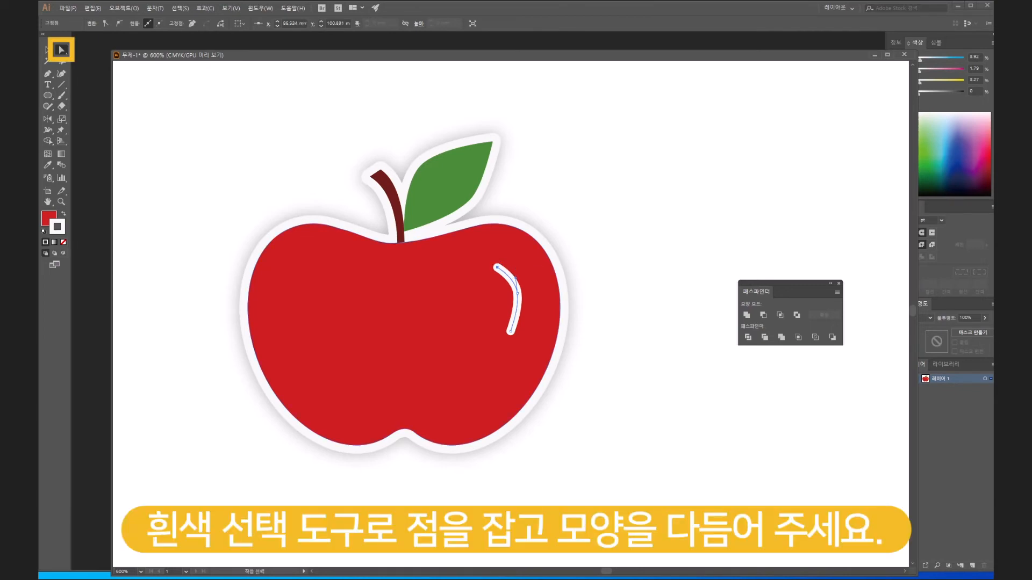
left_click(518, 300)
mouse_move(511, 331)
left_mouse_down()
mouse_move(517, 291)
mouse_move(516, 318)
left_mouse_up()
left_click(517, 291)
left_click_drag(517, 292, 520, 310)
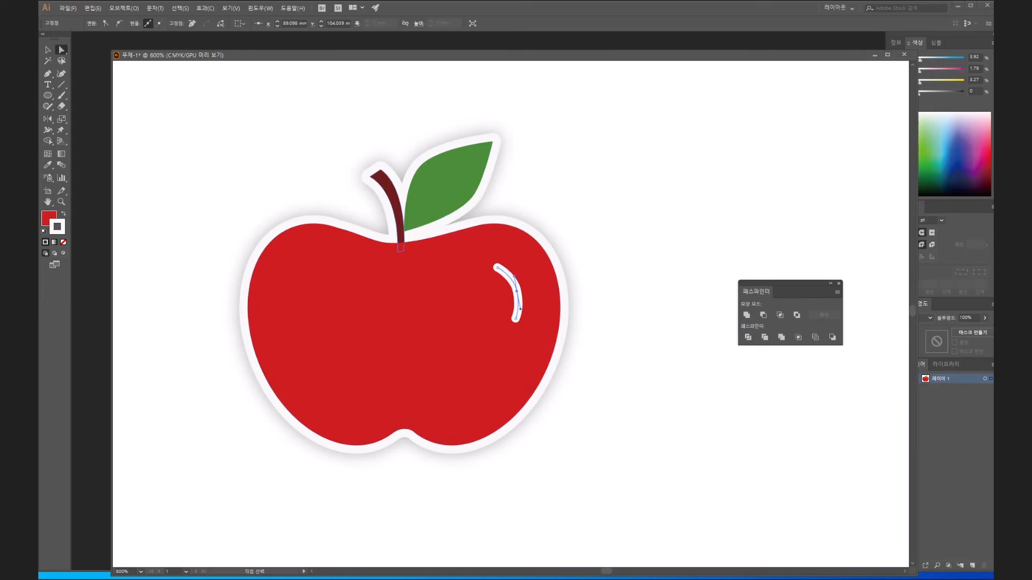
- Increase the highlight's stroke weight to 5 pt and deselect it
left_click(48, 73)
mouse_move(921, 207)
left_mouse_down()
mouse_move(867, 218)
mouse_move(746, 189)
left_mouse_up()
left_click(754, 201)
key("Up")
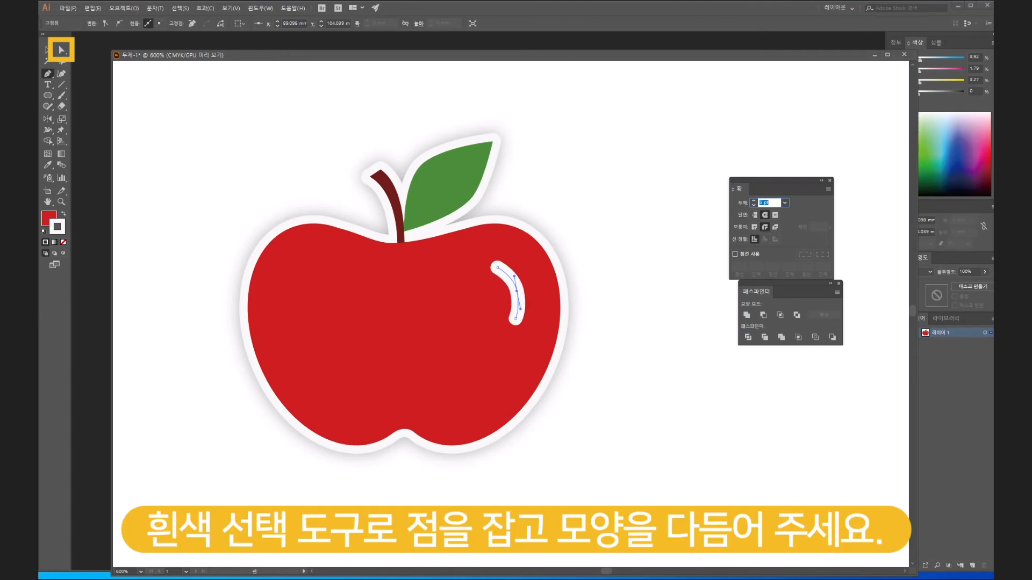
key("v")
key("ctrl+shift+a")
left_click(518, 293)
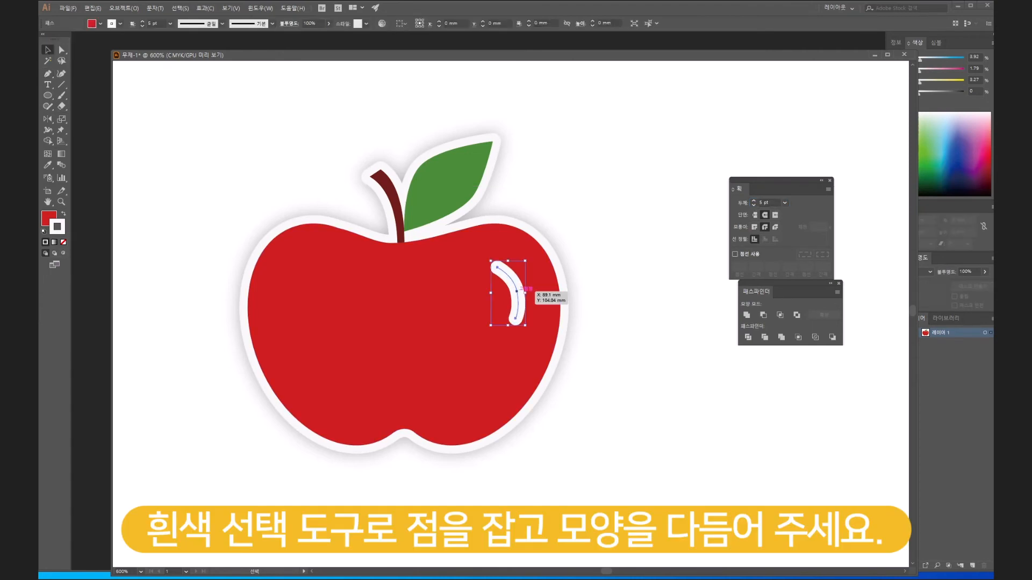
key("ctrl+shift+a")
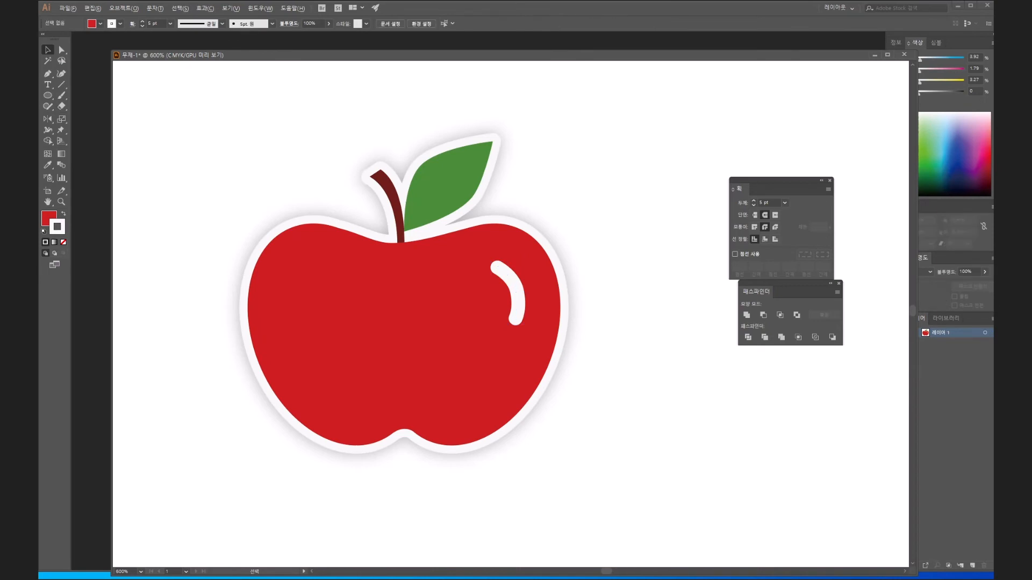
- Draw a closed shadow shape about 46 mm wide with the Pen tool, curving along the apple's left and lower inside and extending beyond its outline
key("space")
left_click_drag(404, 301, 388, 282)
key("p")
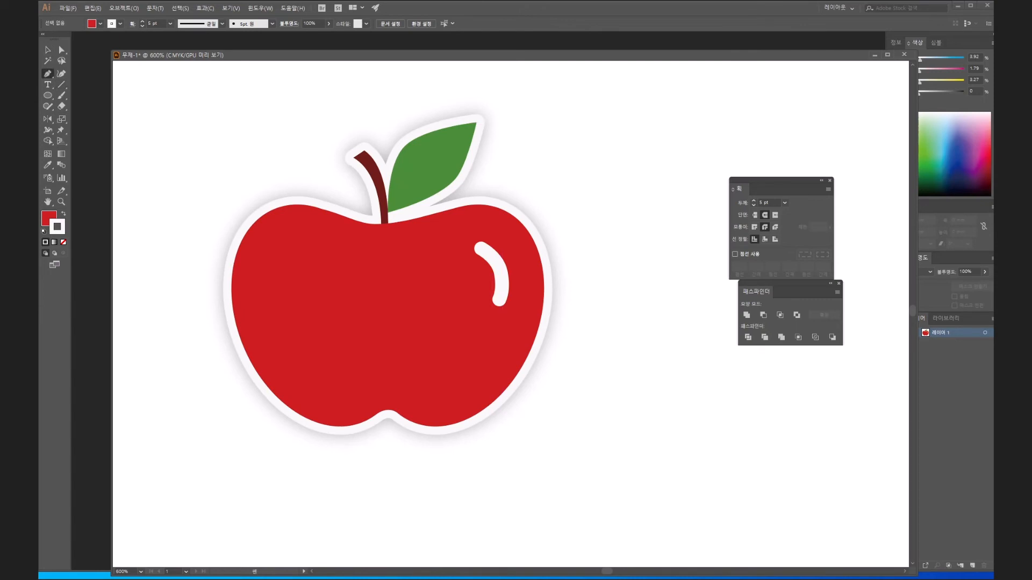
left_click(524, 409)
left_click_drag(426, 398, 406, 369)
left_click_drag(350, 405, 328, 420)
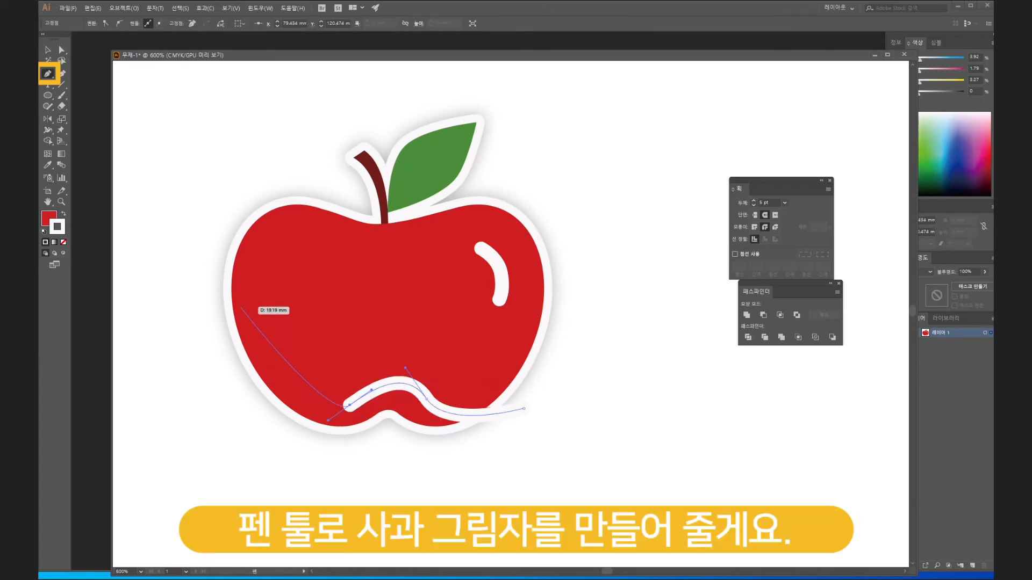
left_click_drag(240, 230, 237, 108)
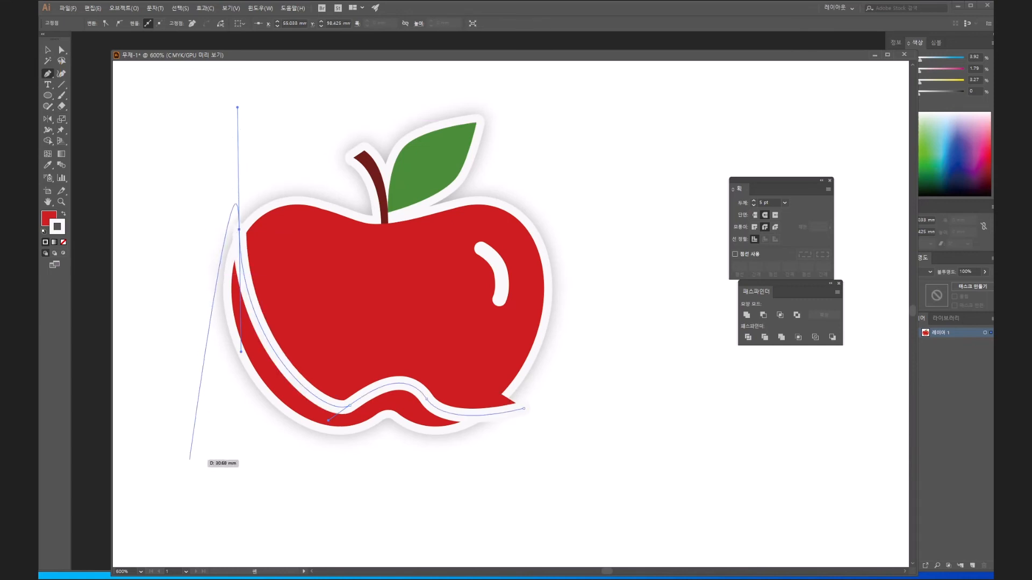
left_click_drag(190, 459, 215, 475)
left_click(421, 512)
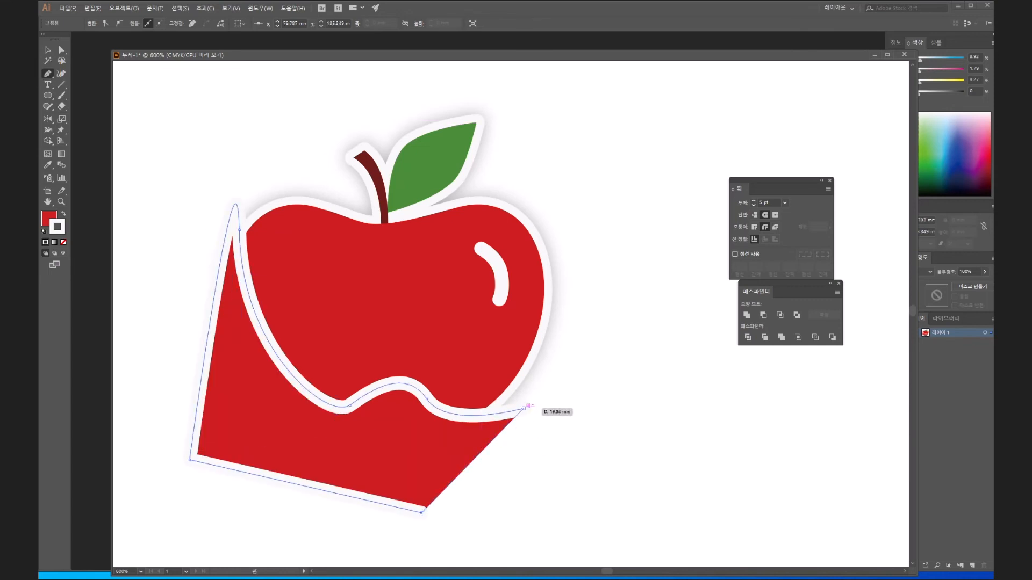
left_click_drag(524, 408, 501, 460)
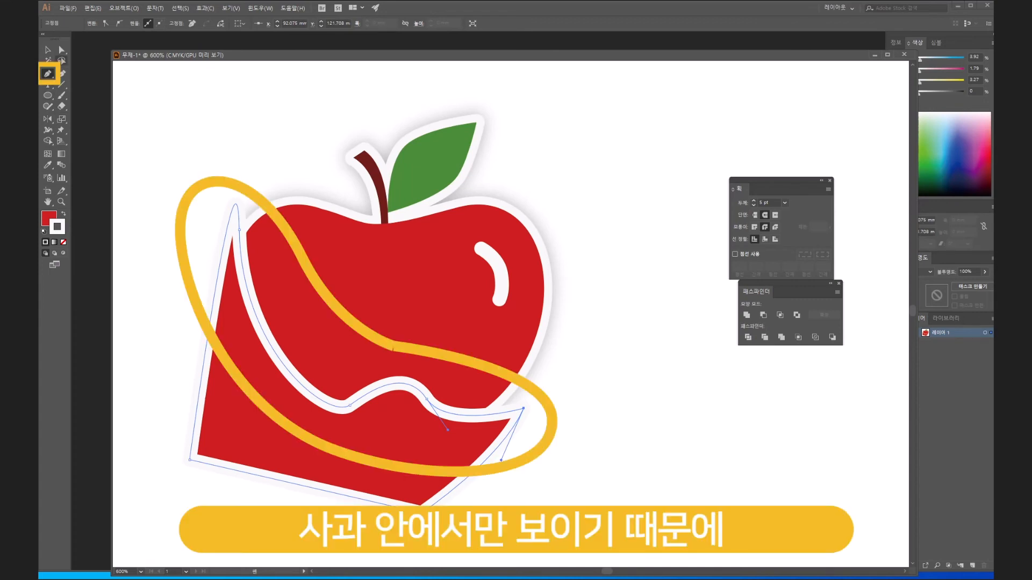
- Copy the red apple body, paste the copy in front, and undo a trial move of it
key("v")
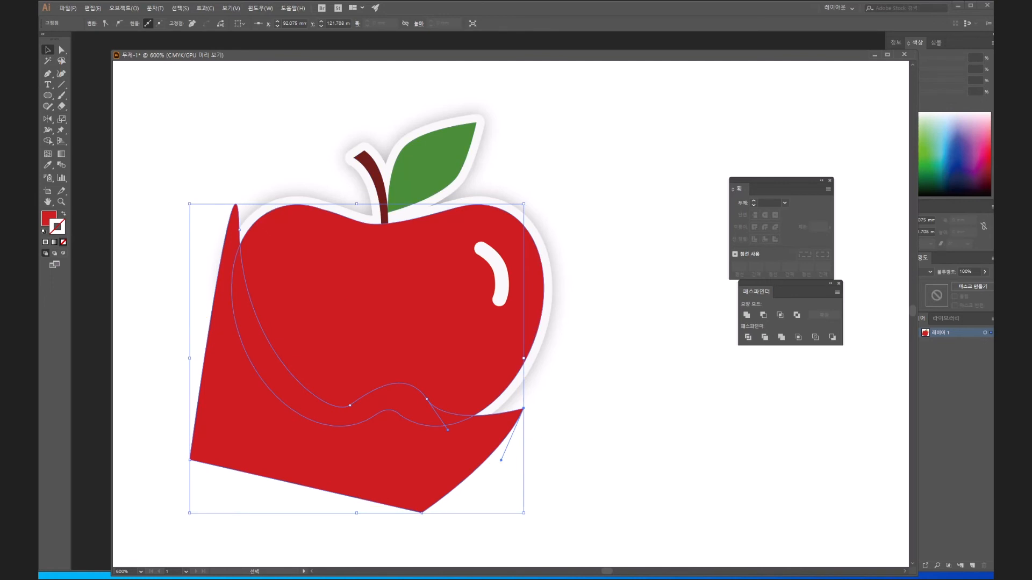
left_click(388, 316)
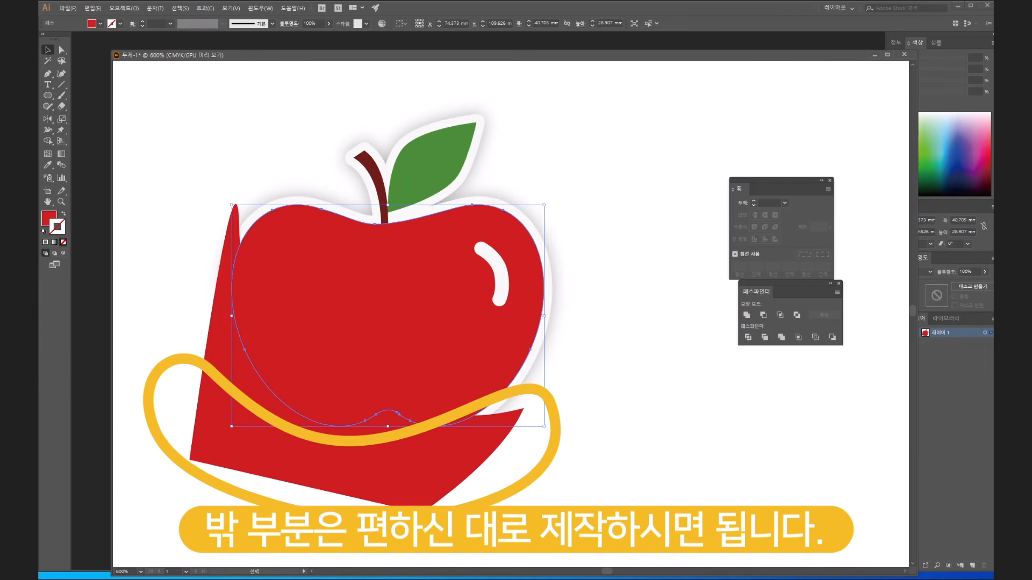
left_click(92, 8)
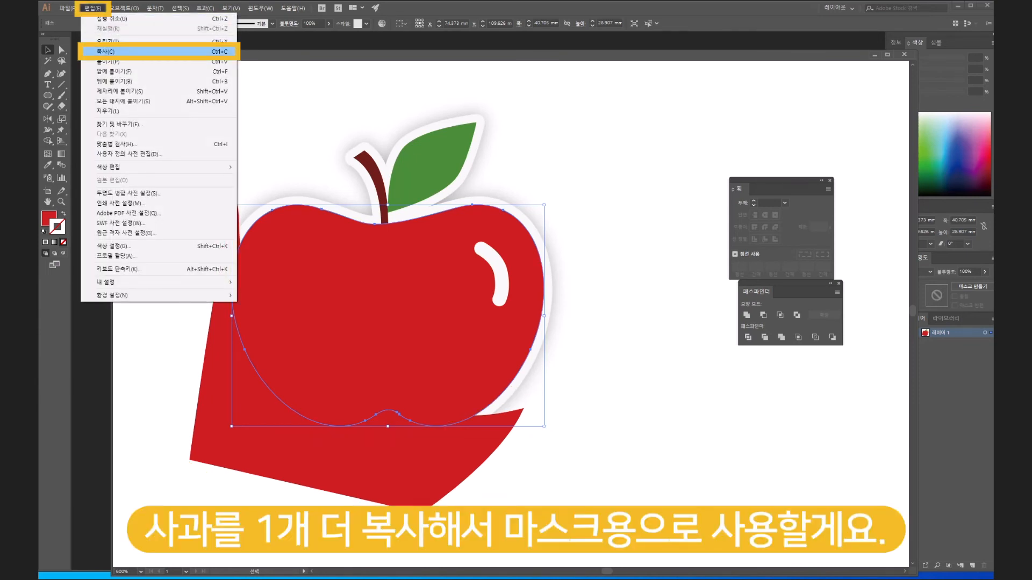
left_click(107, 51)
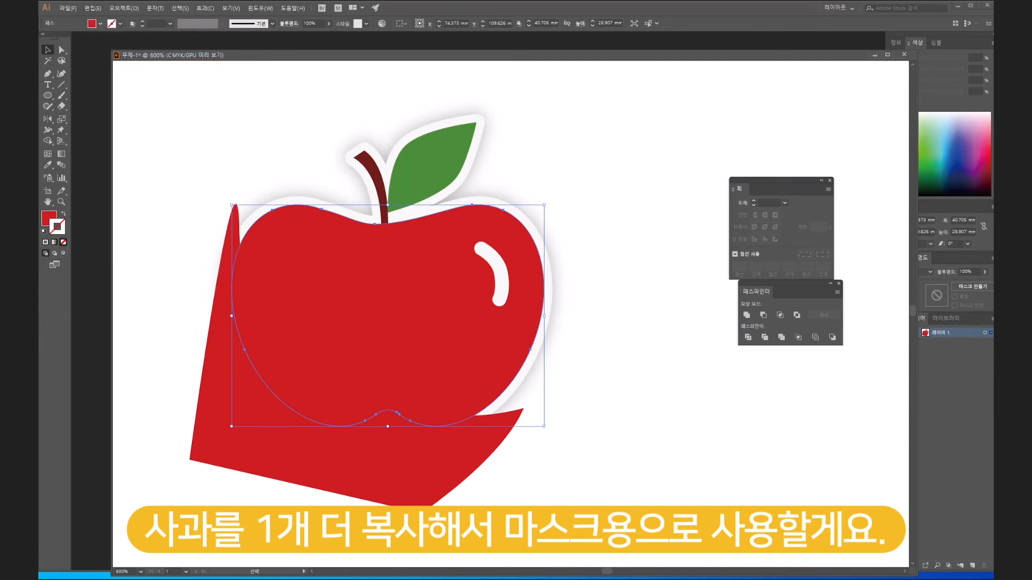
left_click(92, 8)
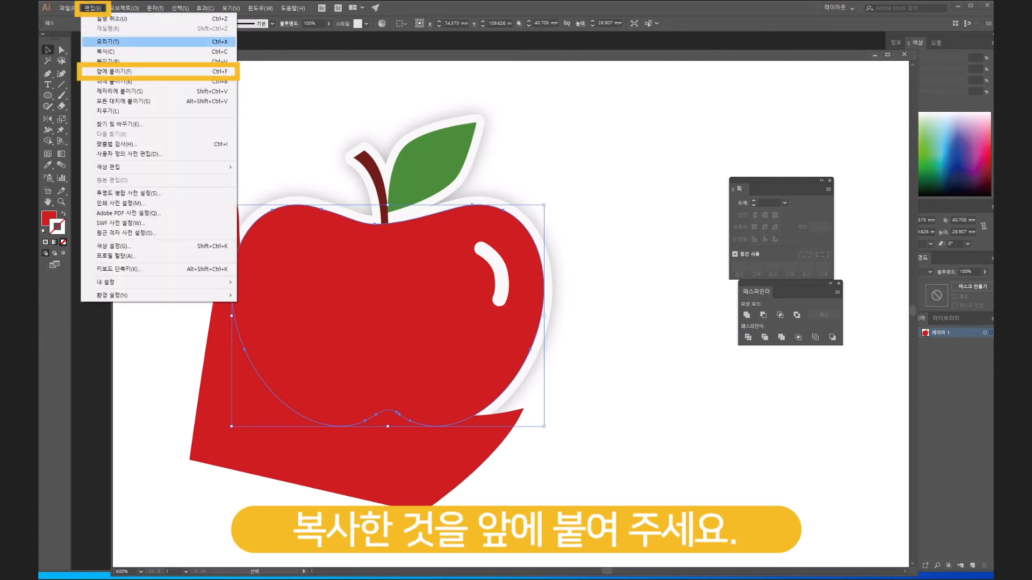
left_click(112, 71)
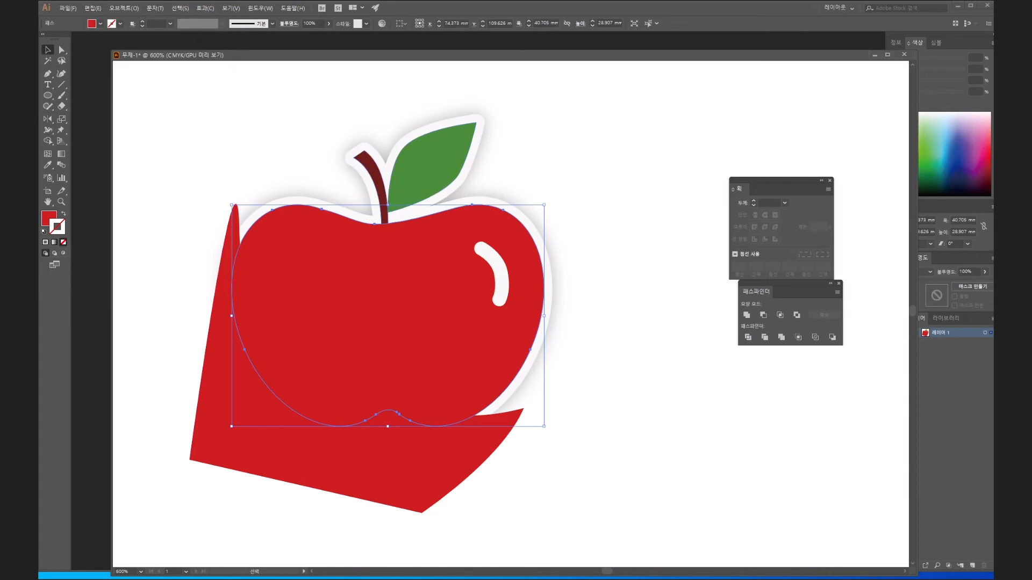
left_click_drag(376, 323, 670, 269)
key("ctrl+z")
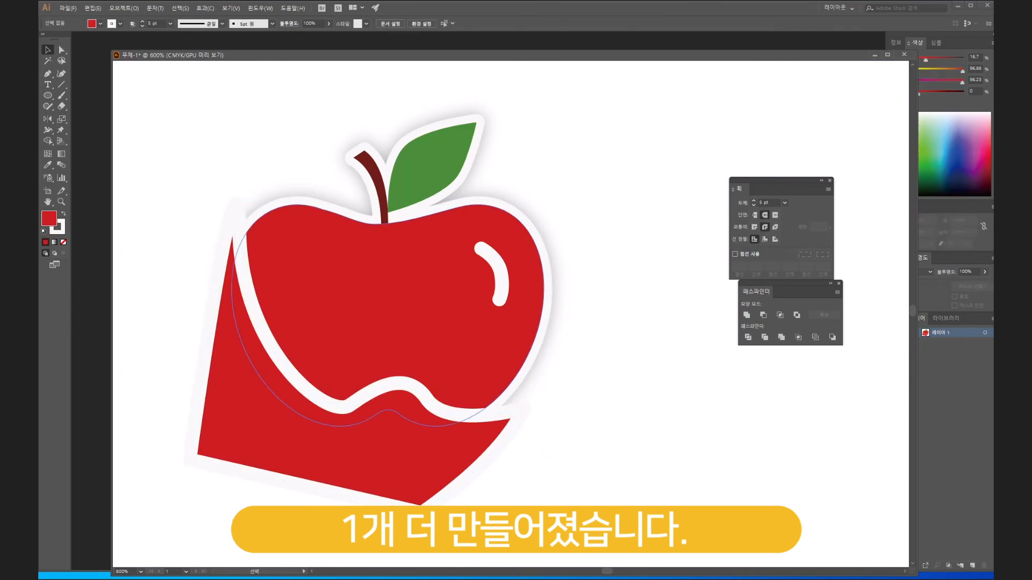
- Bring the copied apple body to the very front and undo a trial move of it
left_click(502, 362)
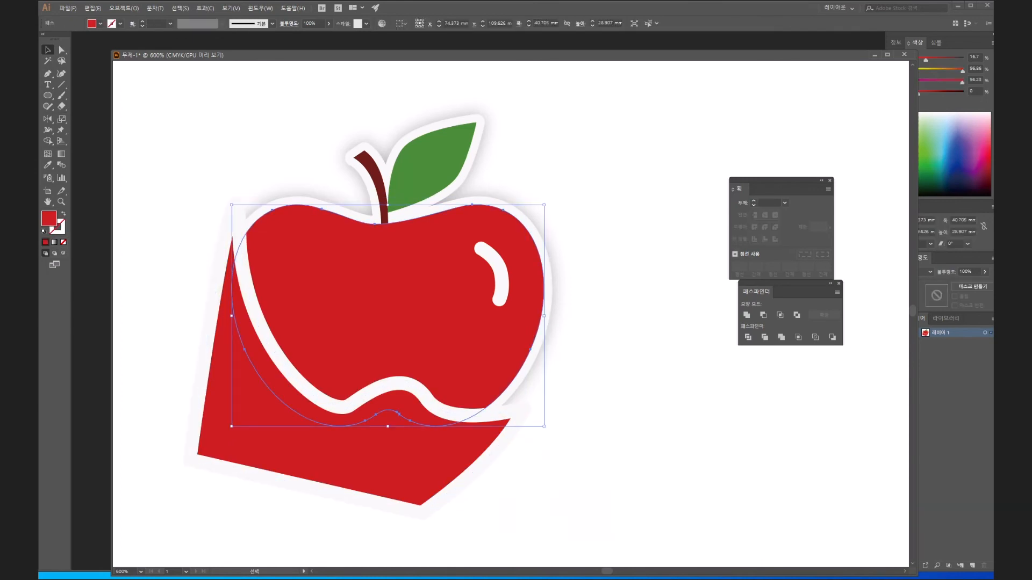
right_click(502, 362)
mouse_move(524, 493)
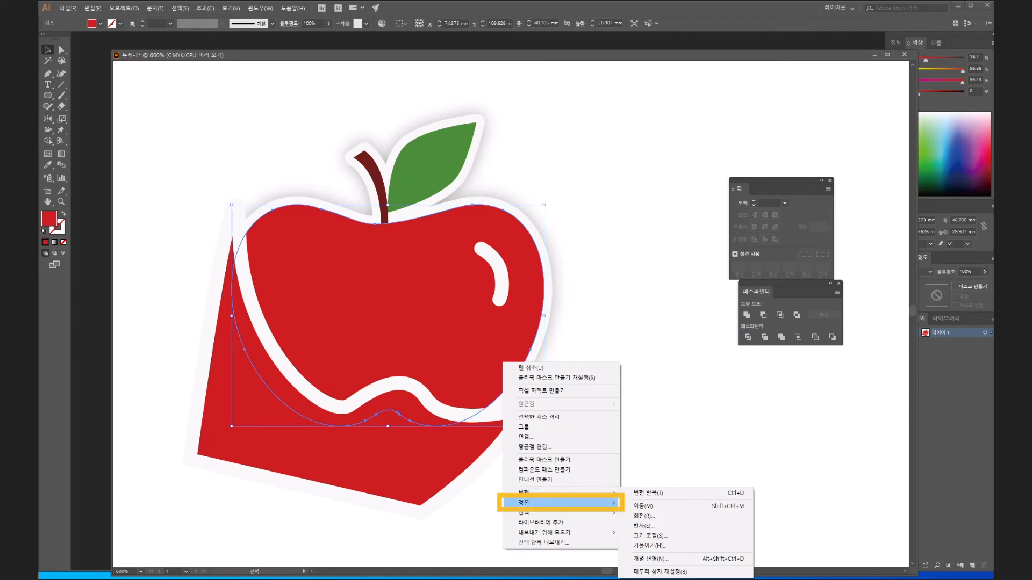
left_click(660, 503)
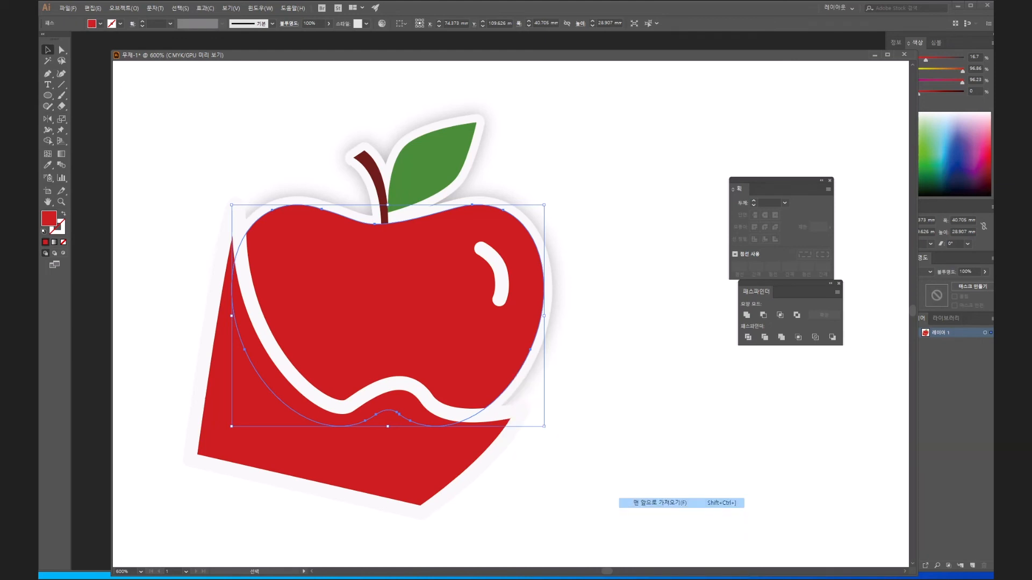
left_click_drag(436, 344, 673, 450)
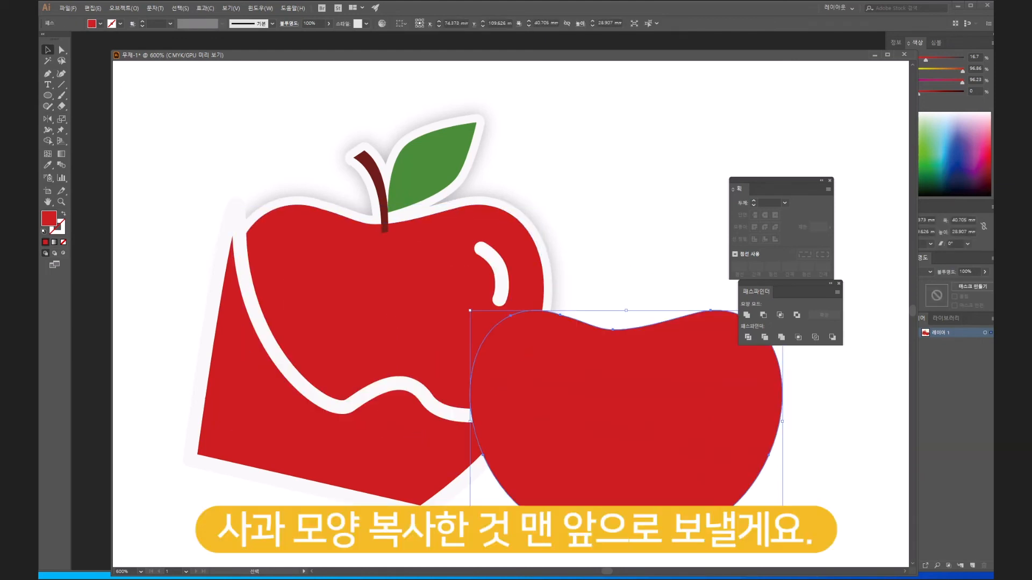
key("ctrl+z")
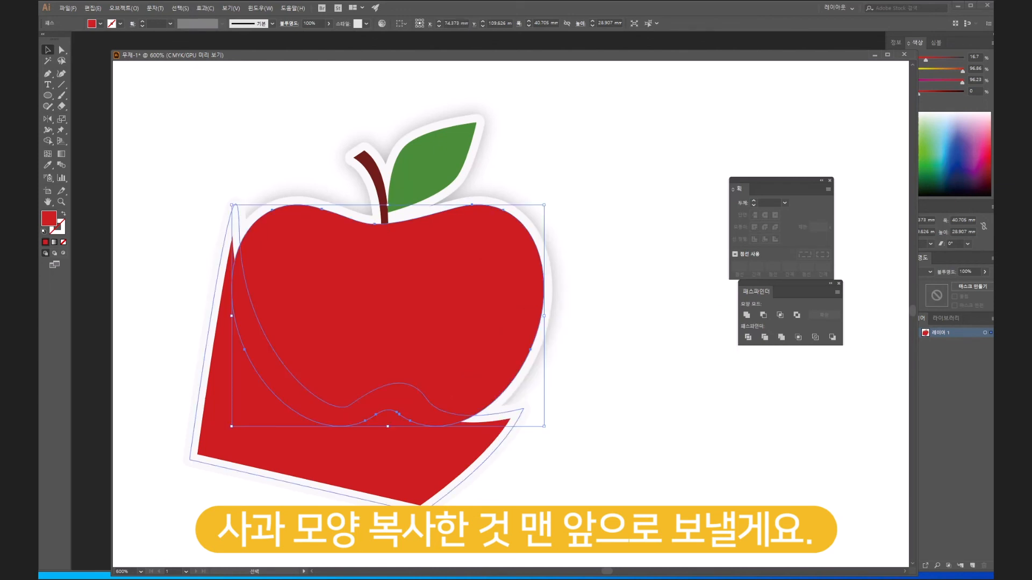
- Select the shadow shape together with the front apple copy and make a clipping mask from them
left_click(344, 457, "shift")
right_click(433, 274)
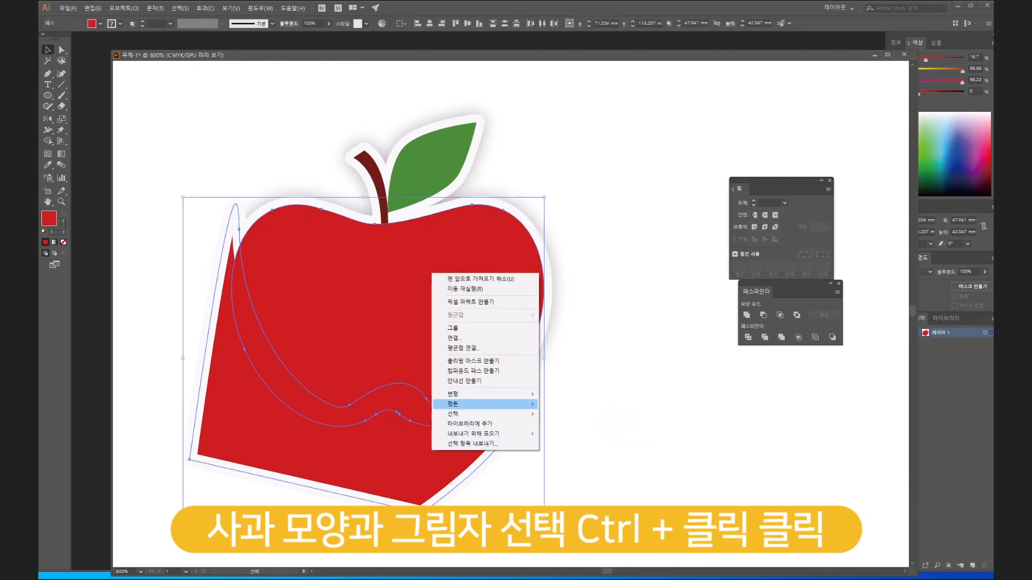
mouse_move(453, 404)
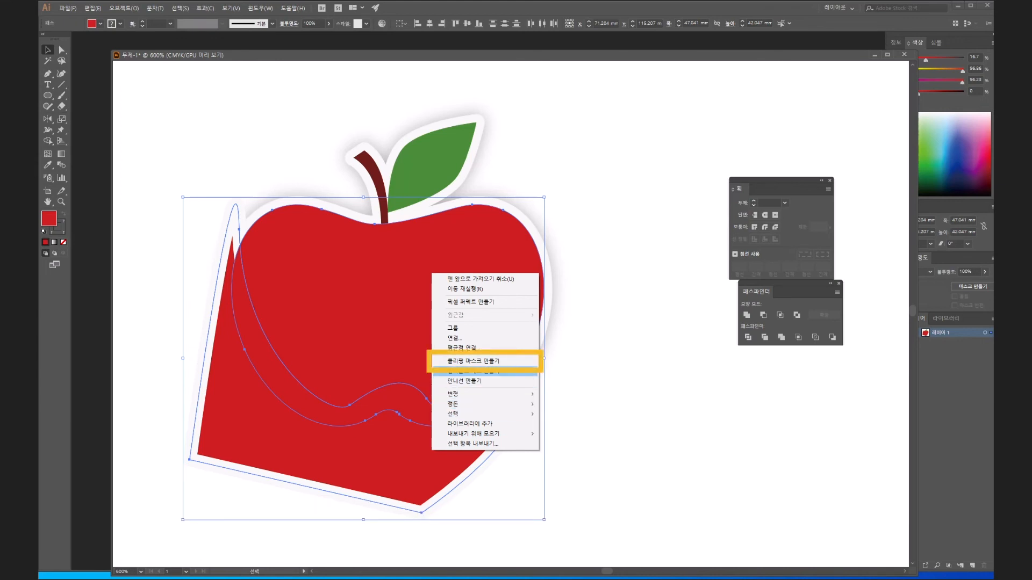
left_click(473, 361)
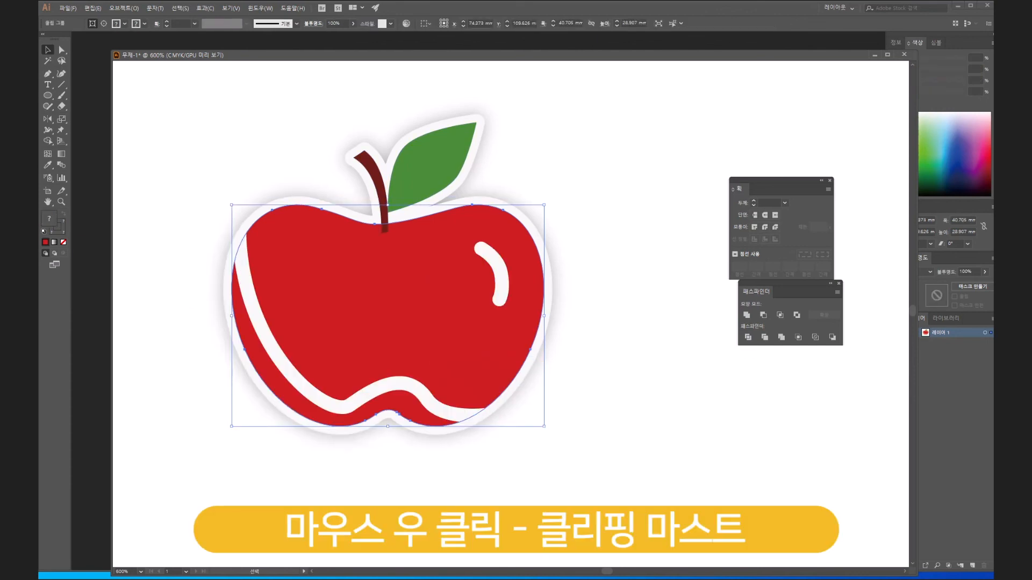
- Try moving the united apple shape aside to inspect the clipped shadow, undo each move, and deselect everything
left_click(232, 253)
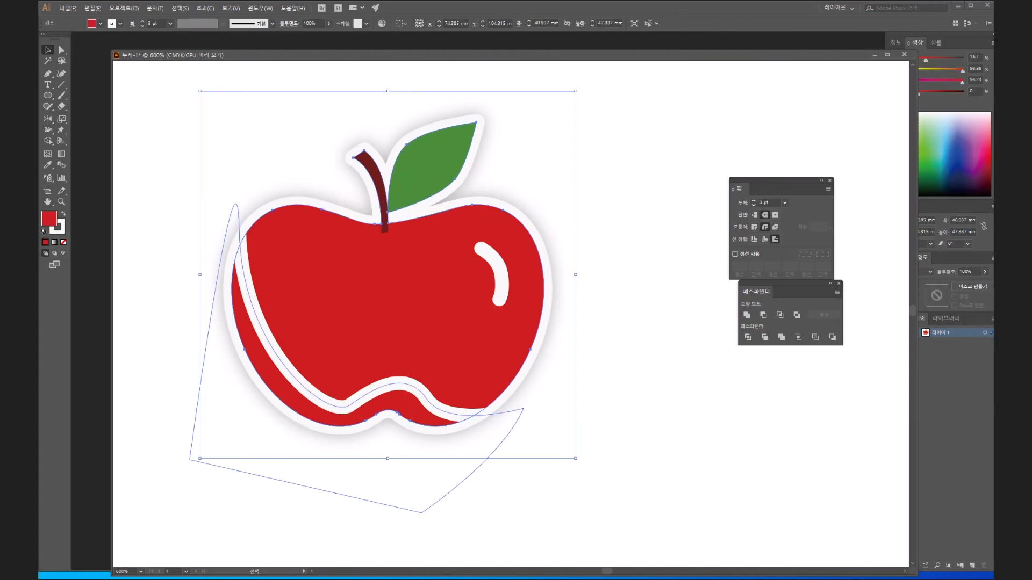
left_click(322, 414)
left_click_drag(376, 312, 544, 364)
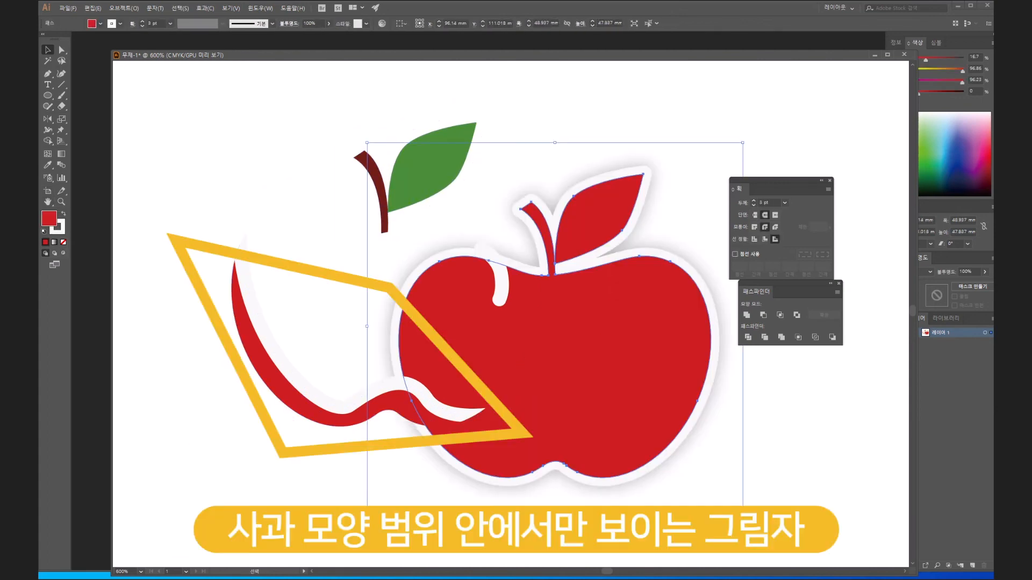
key("ctrl+z")
left_click_drag(440, 346, 580, 420)
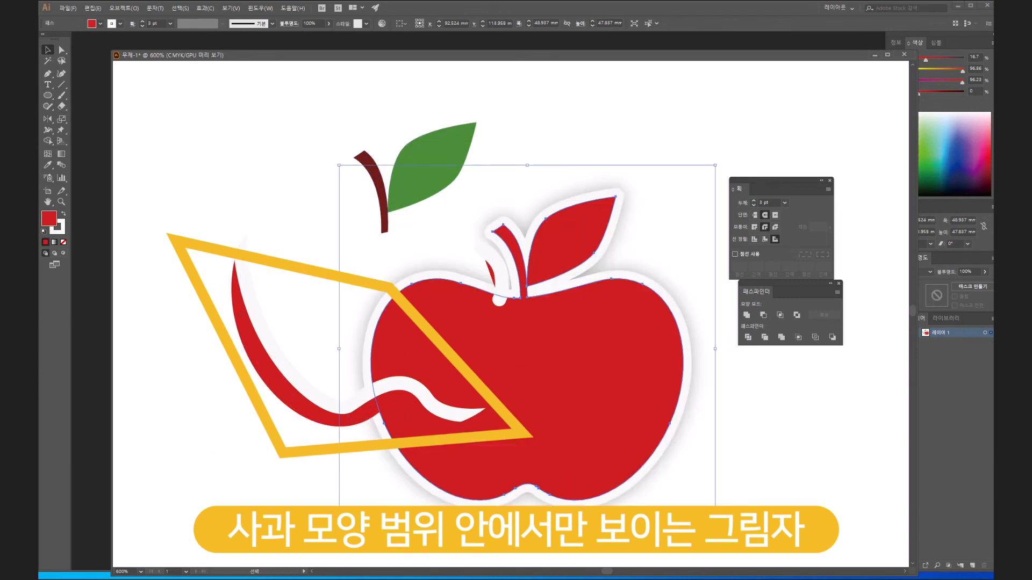
key("ctrl+z")
key("ctrl+shift+a")
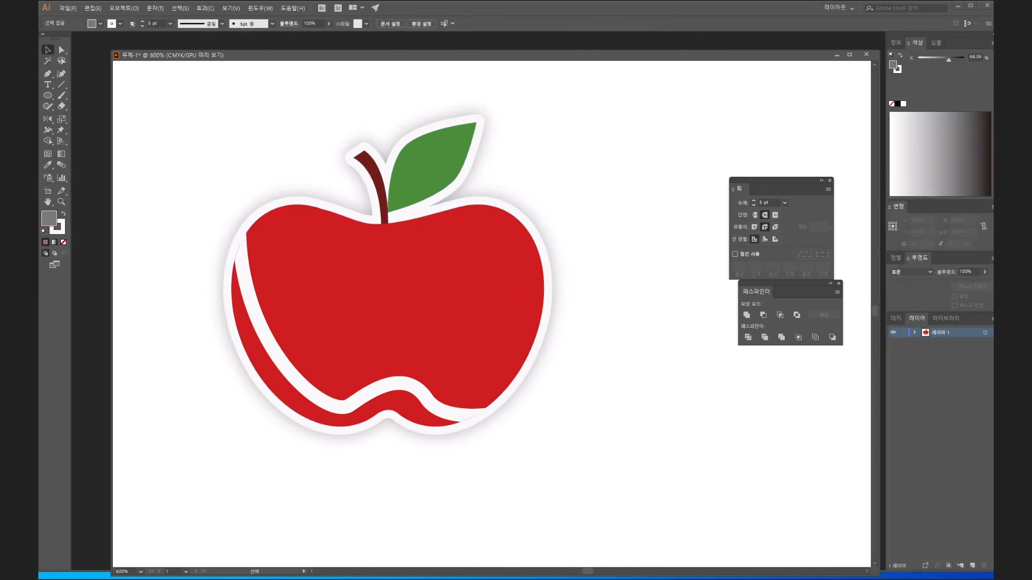
- Expand the layer and its clipping group, and select the shadow path inside the group
left_click(914, 333)
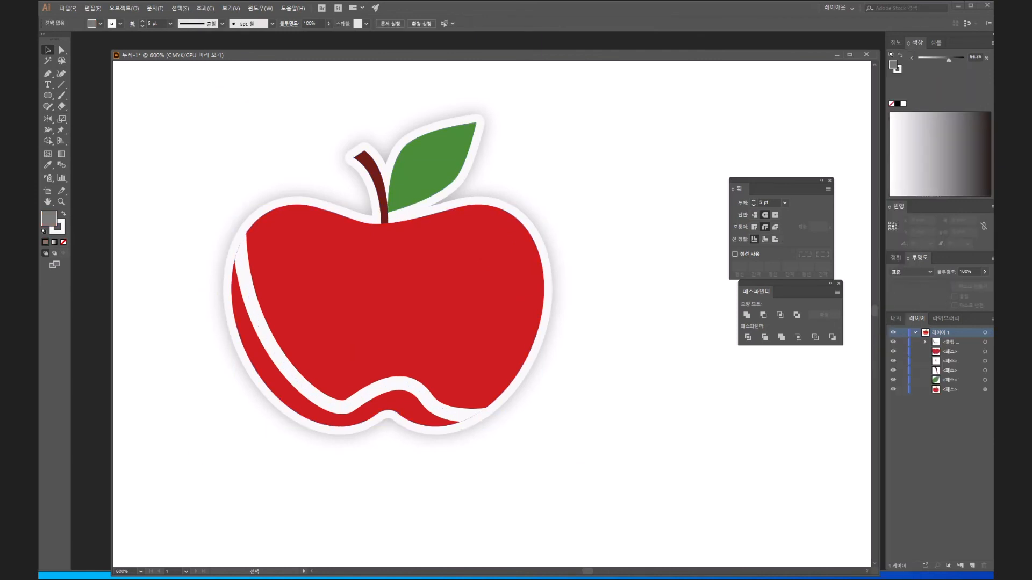
left_click(951, 343)
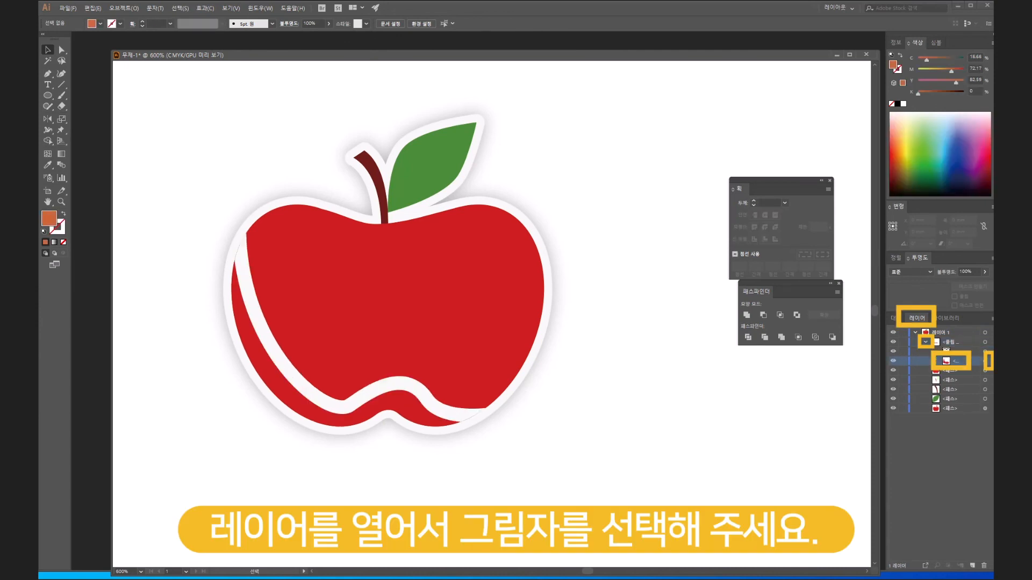
left_click(985, 361)
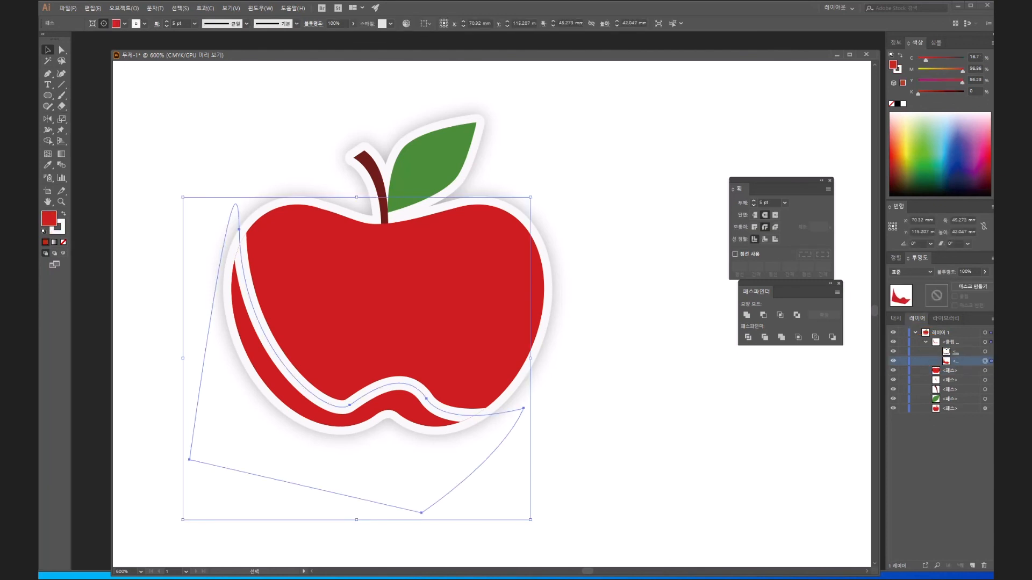
- Fill the shadow shape with dark red #AF0808 and remove its white stroke
double_click(49, 218)
left_click_drag(498, 218, 511, 231)
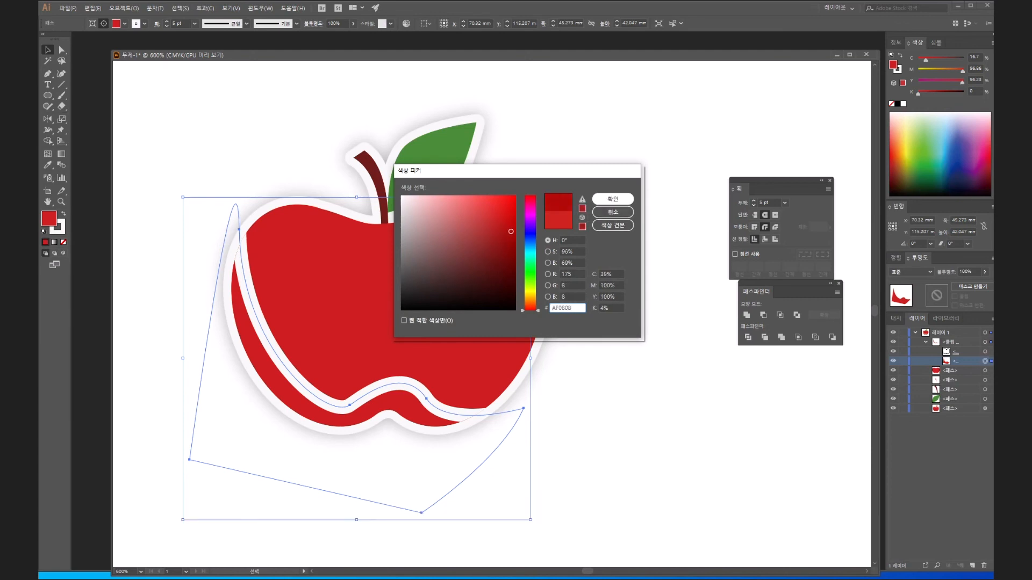
left_click(613, 199)
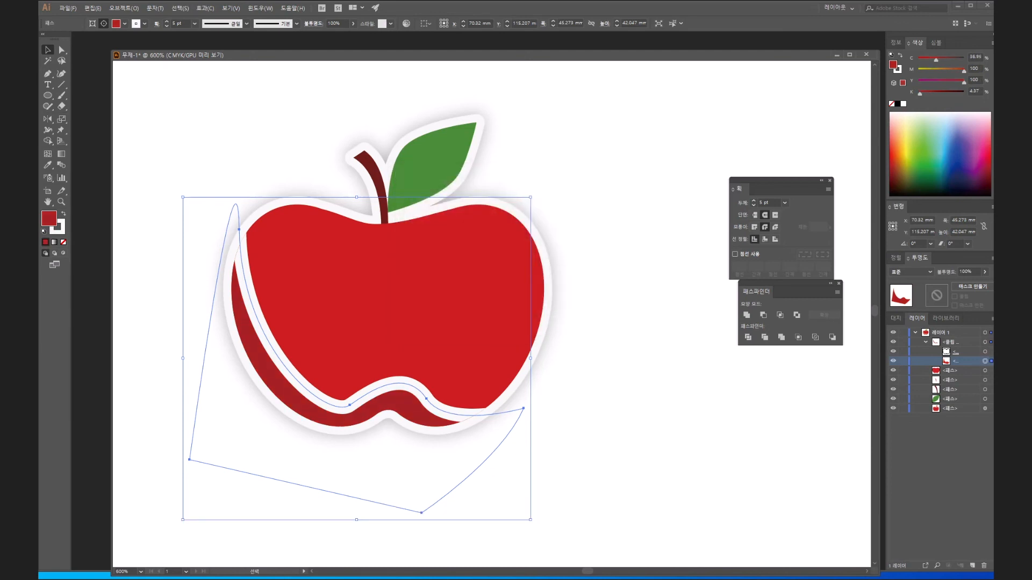
key("x")
left_click(63, 242)
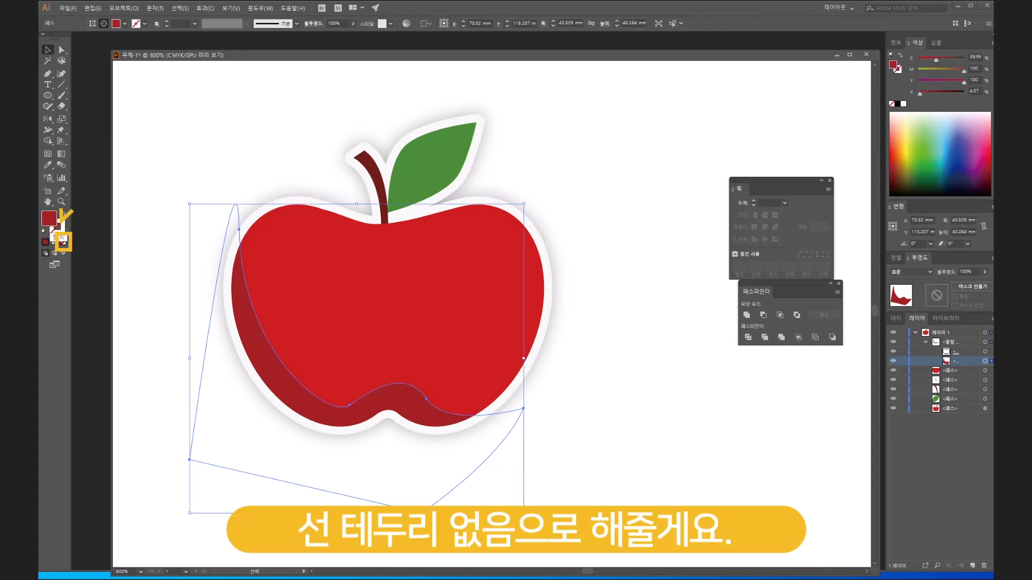
- Sample the apple body's red onto the shadow, darken its fill to #B51010, and deselect everything
left_click(48, 165)
left_click(376, 312)
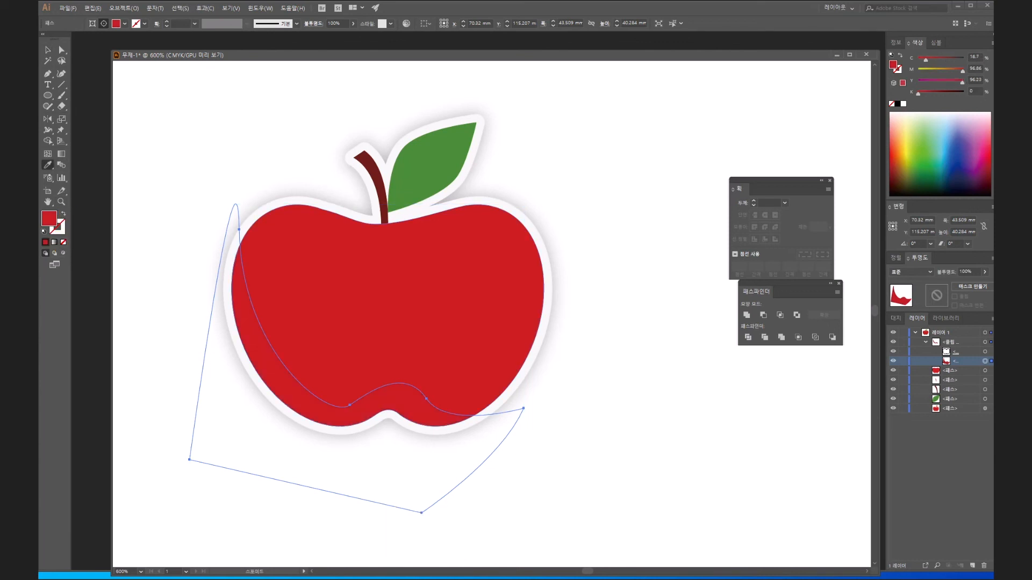
double_click(49, 218)
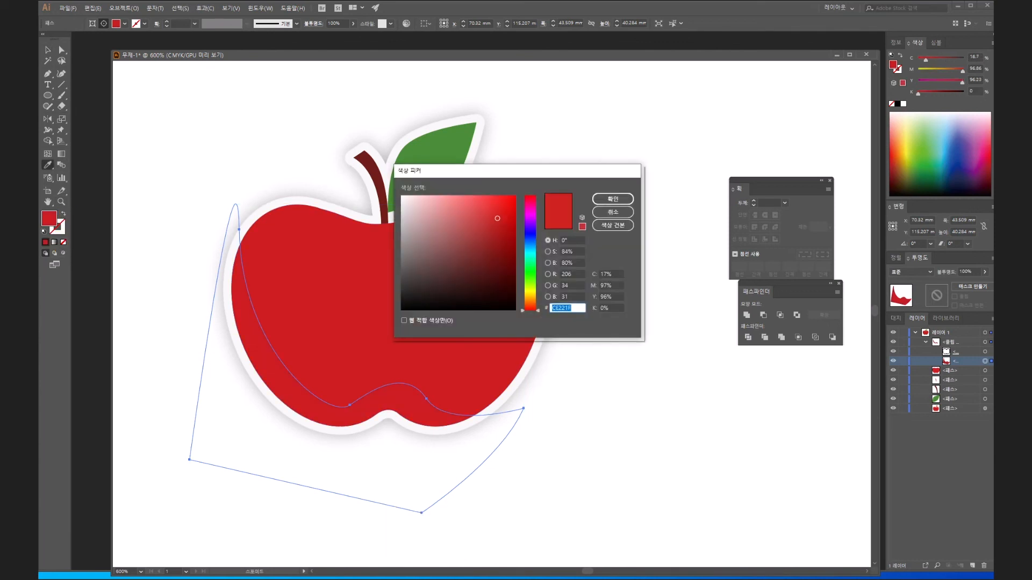
left_click(505, 229)
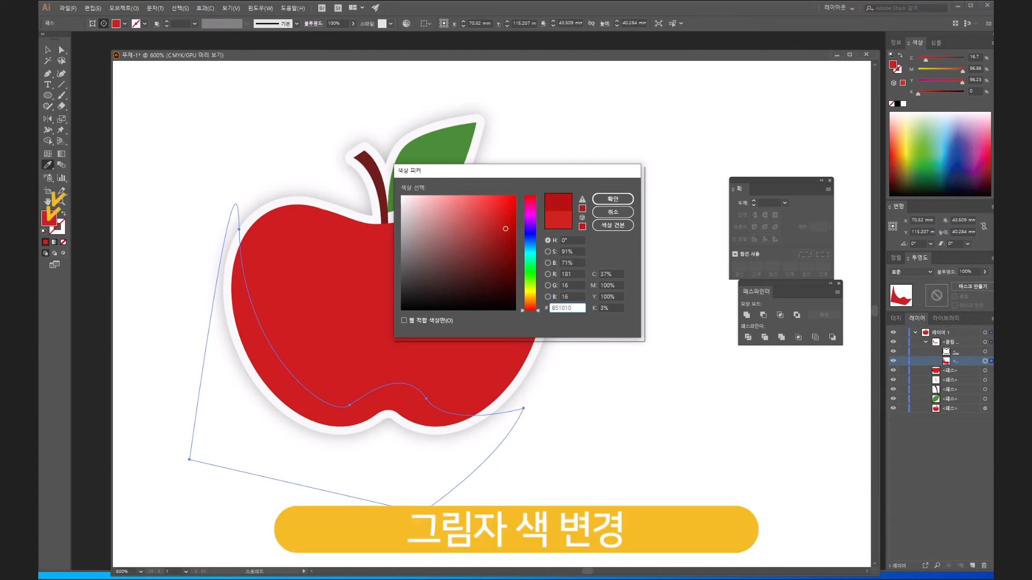
left_click(612, 199)
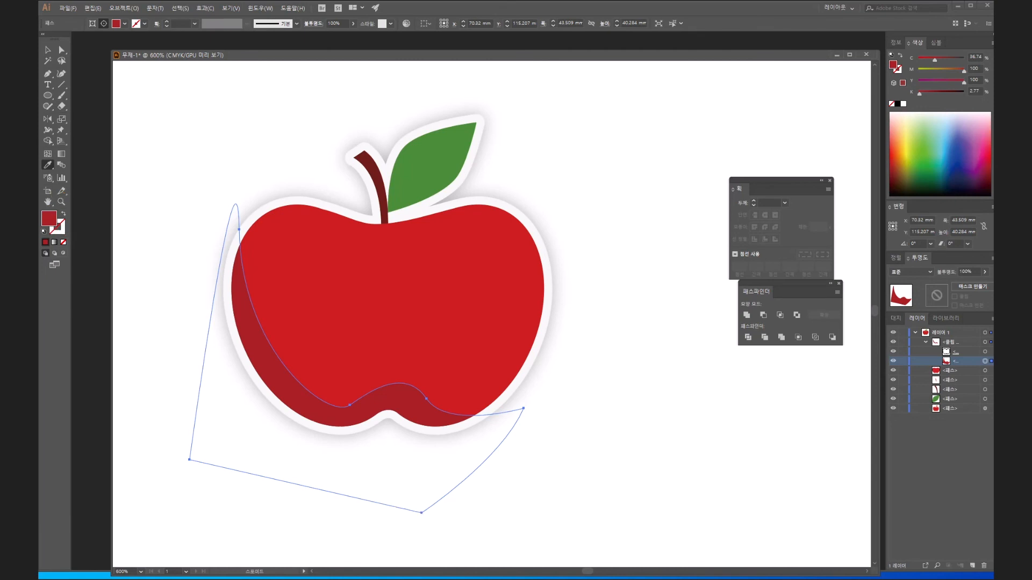
key("v")
key("ctrl+7")
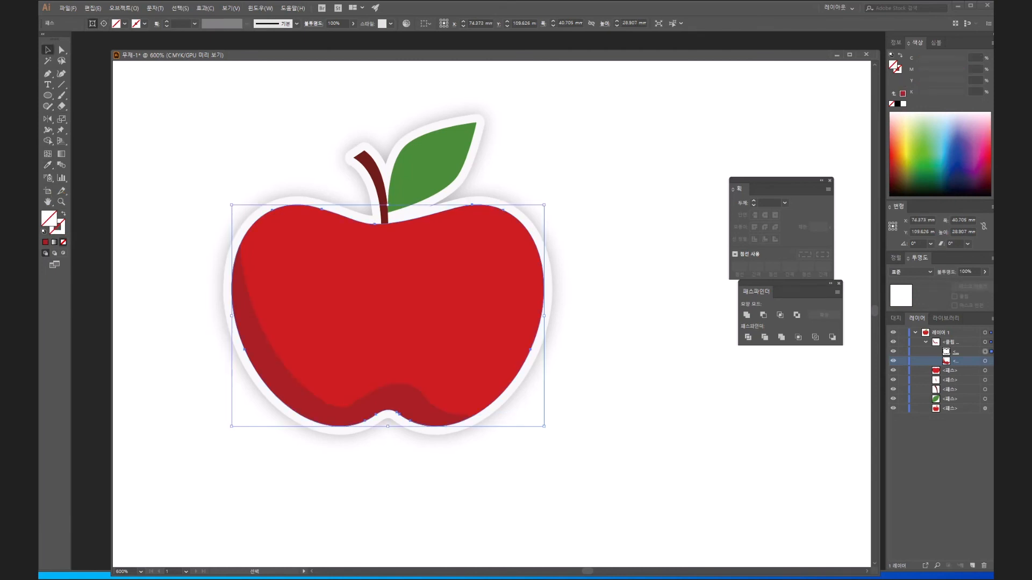
key("ctrl+shift+a")
key("ctrl+minus")
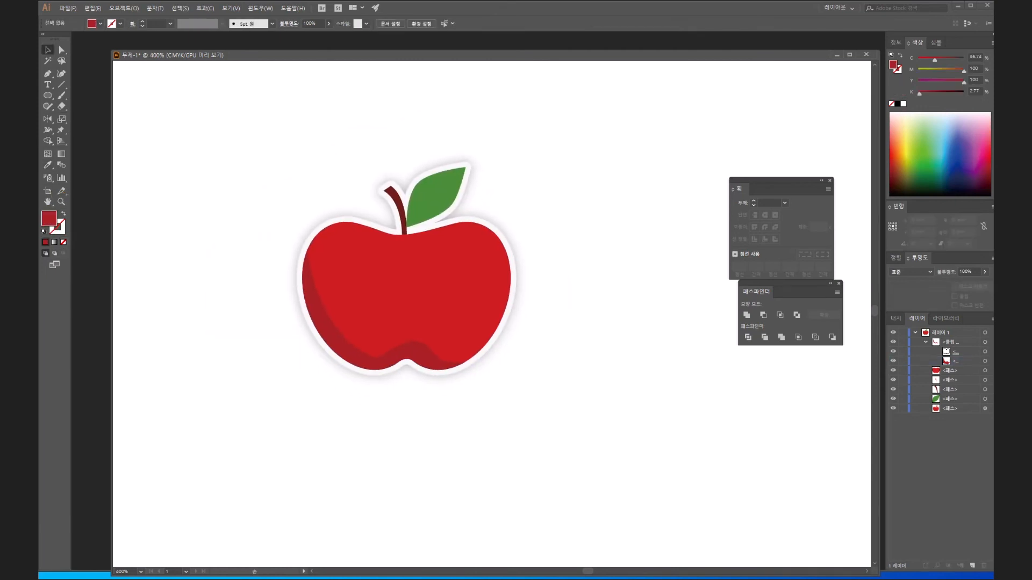
- Move the shine highlight path above the clipping group in the layer stack and clear the selection
left_click(409, 291)
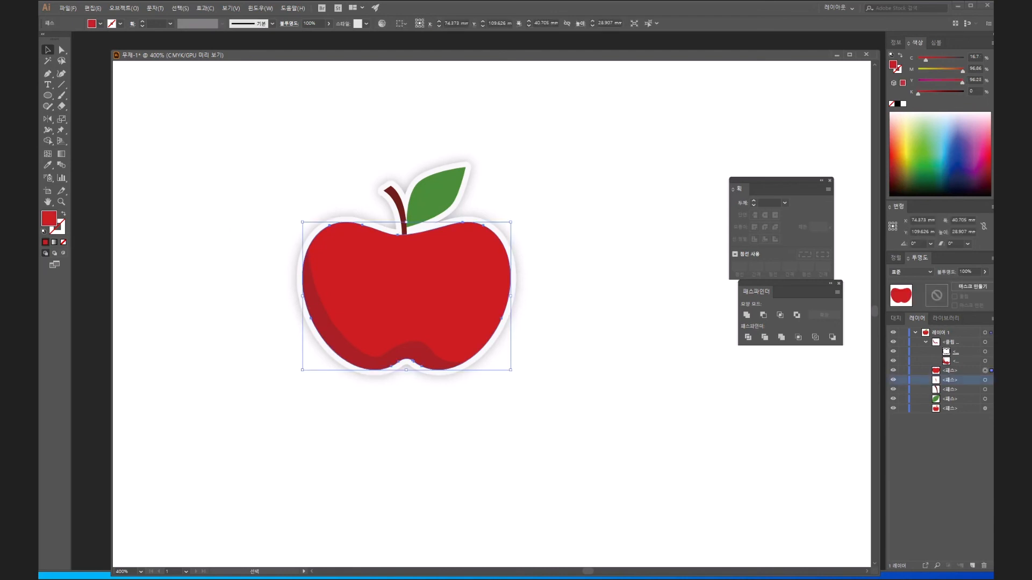
left_click_drag(949, 380, 950, 342)
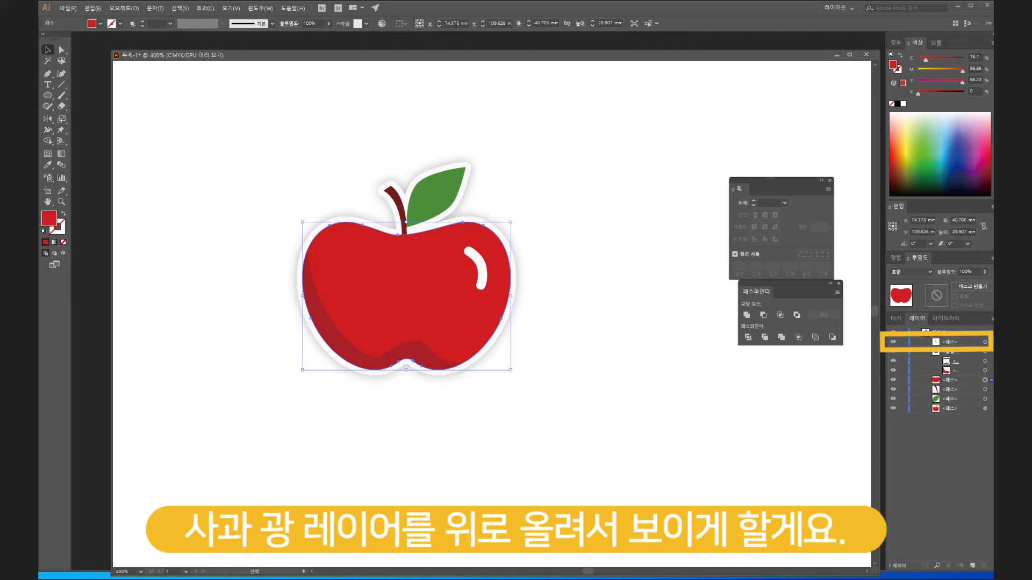
key("ctrl+shift+a")
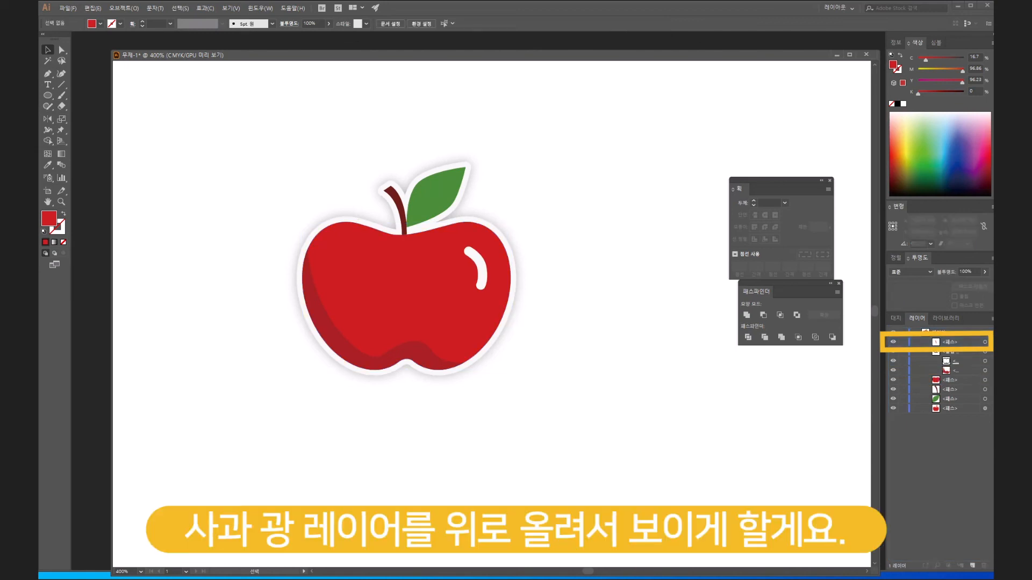